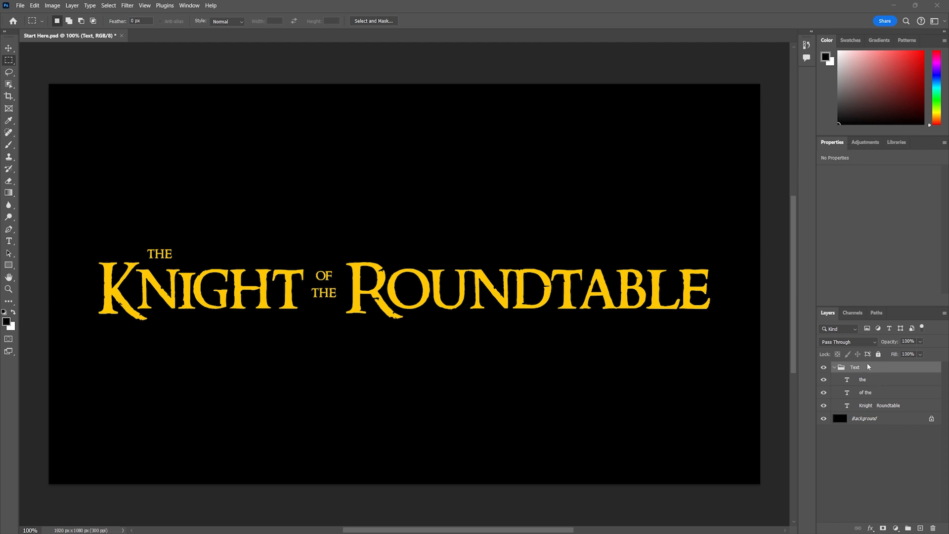
Step: Try the Cardo font on the Knight Roundtable text, browse the decorative, blackletter and handwritten fonts, and undo the font change
click(877, 404)
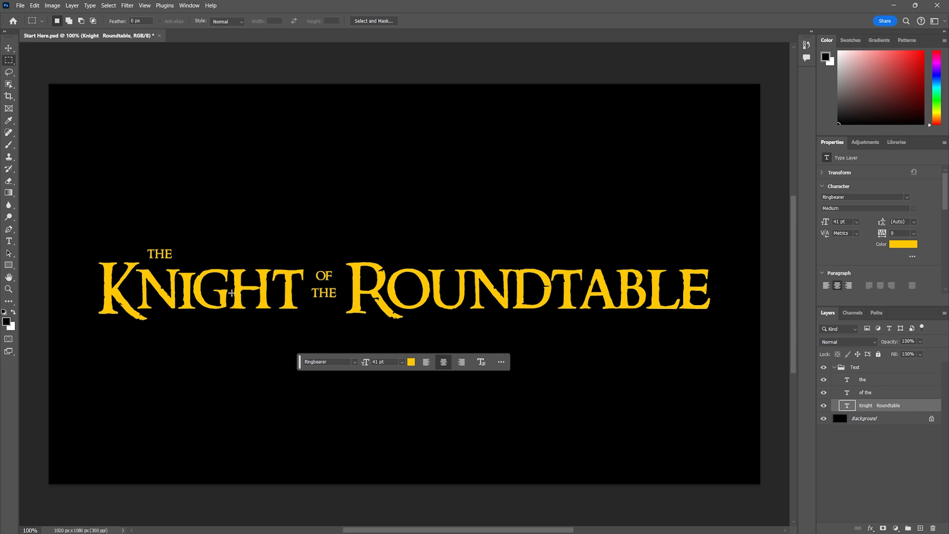
click(7, 244)
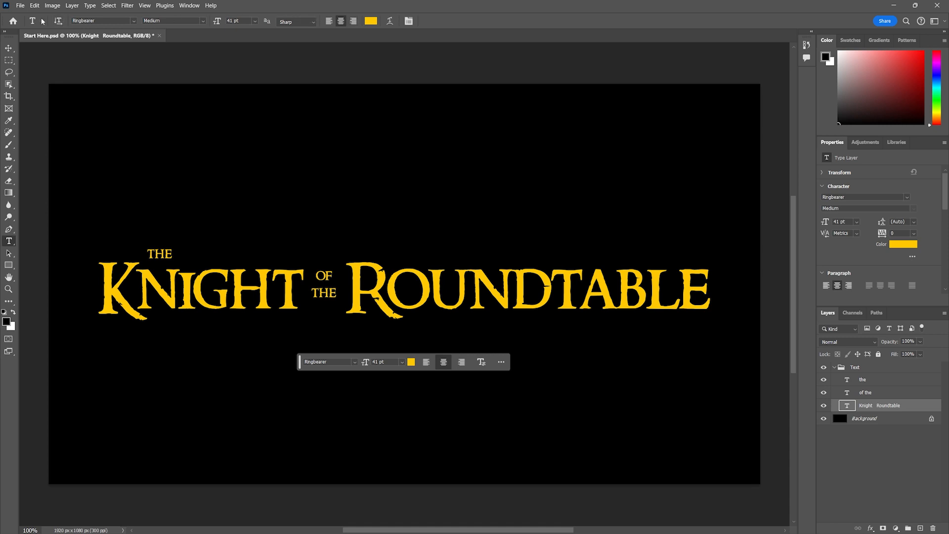
click(135, 21)
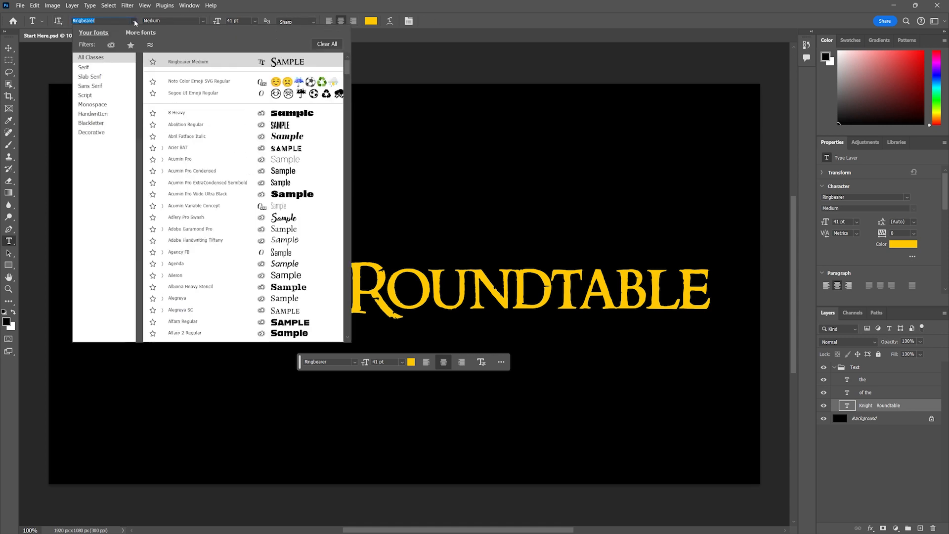
click(84, 68)
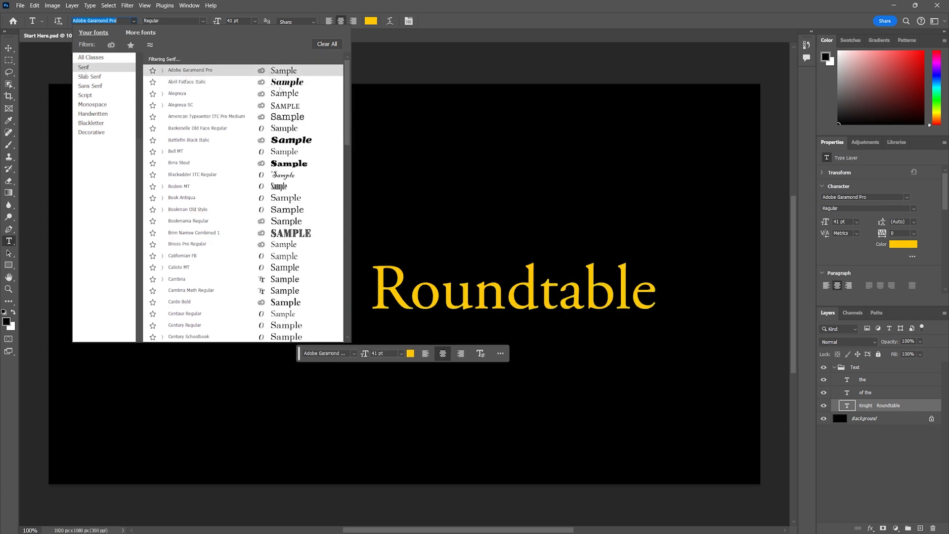
click(180, 301)
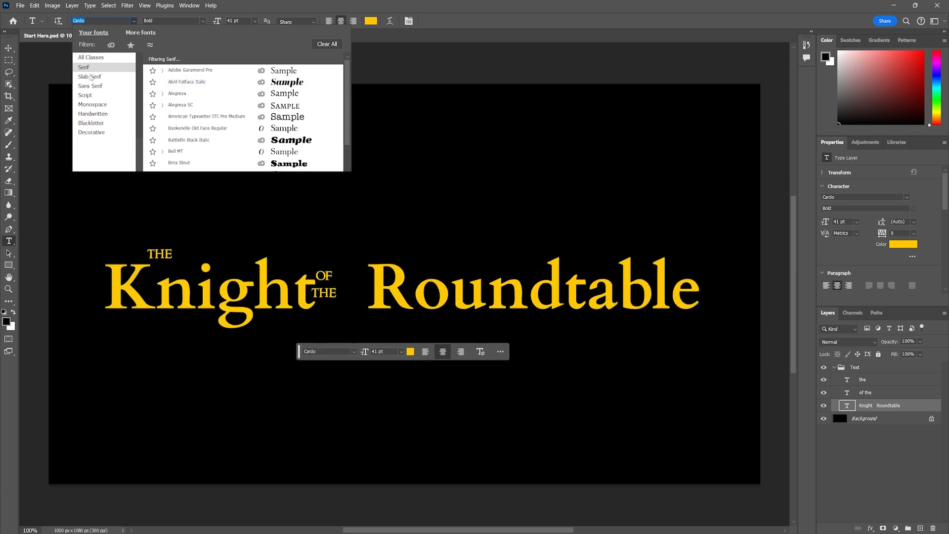
click(90, 132)
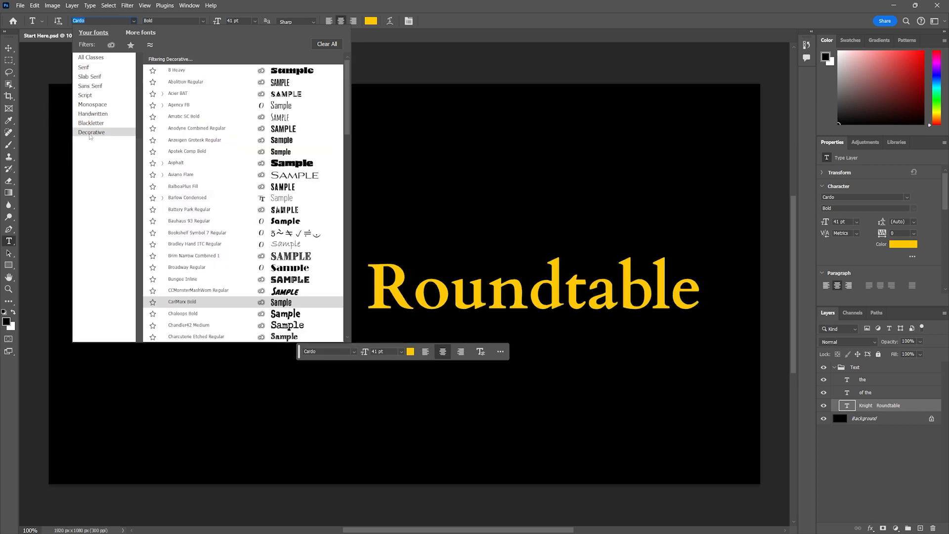
click(92, 123)
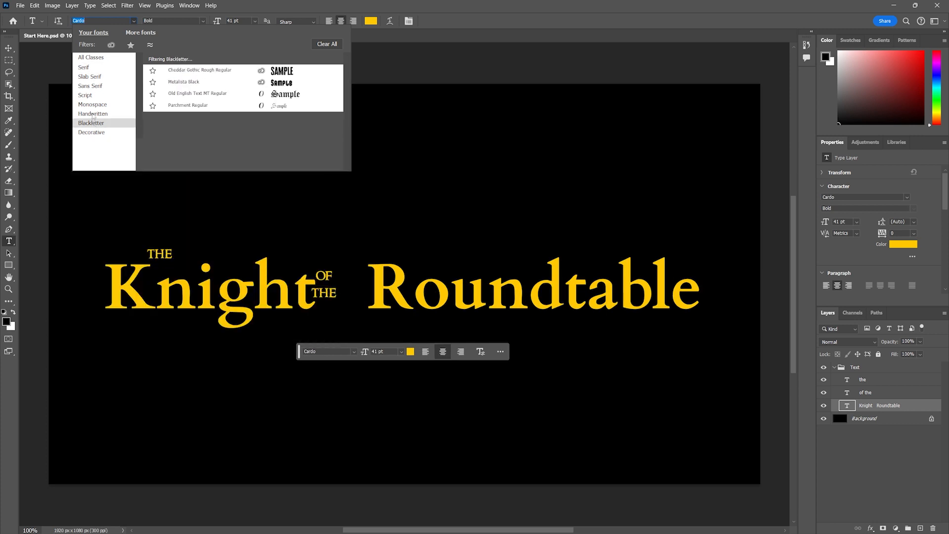
click(92, 113)
click(463, 21)
key(ctrl+z)
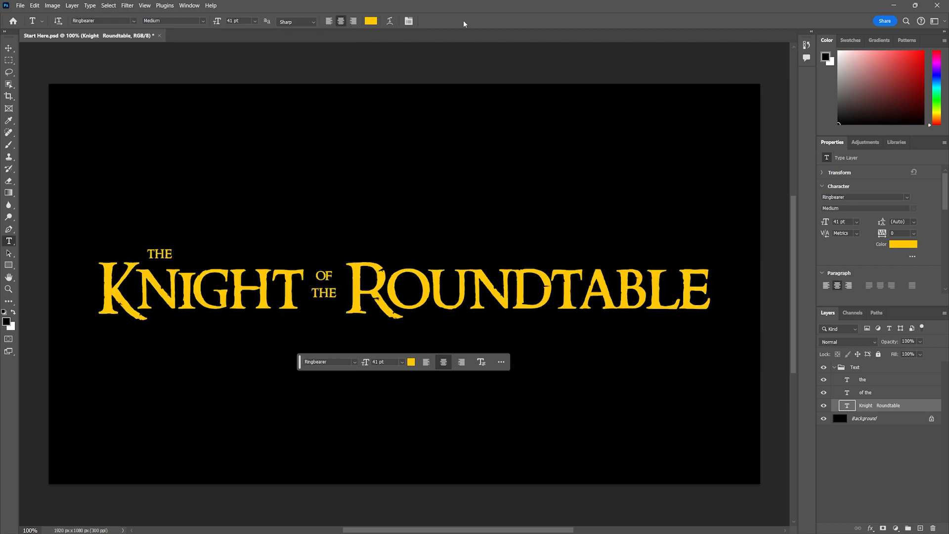
Step: Examine the font style, size and anti-aliasing options of the Knight Roundtable text, undoing any size change
click(204, 22)
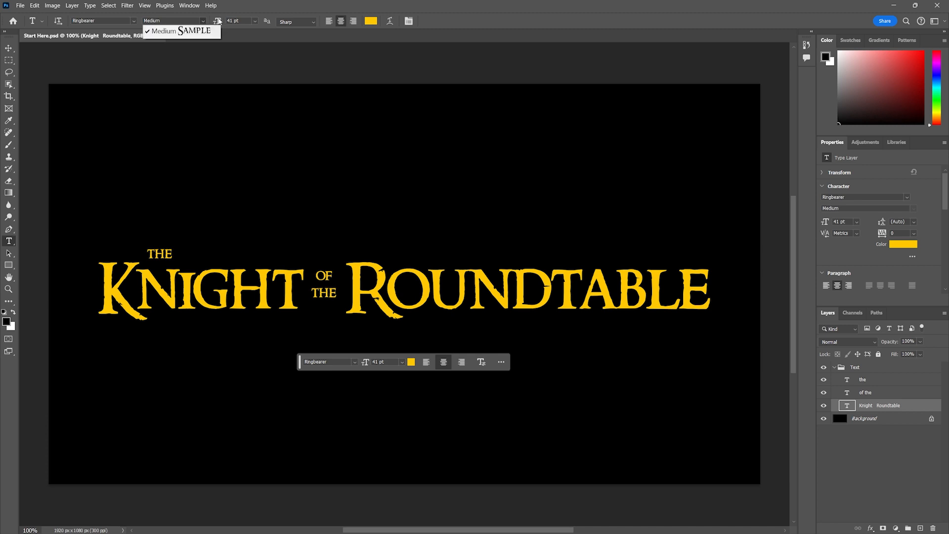
click(242, 11)
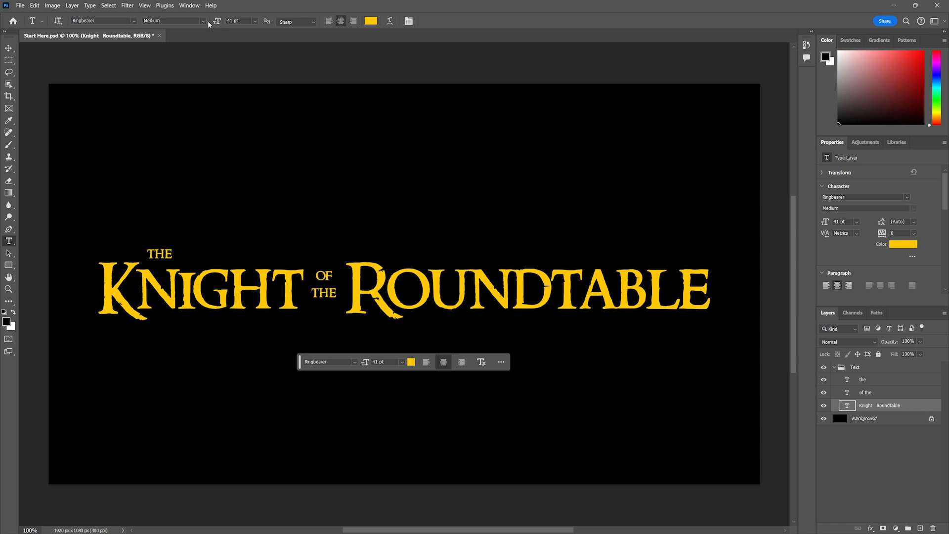
drag(216, 24, 212, 26)
key(ctrl+z)
click(295, 22)
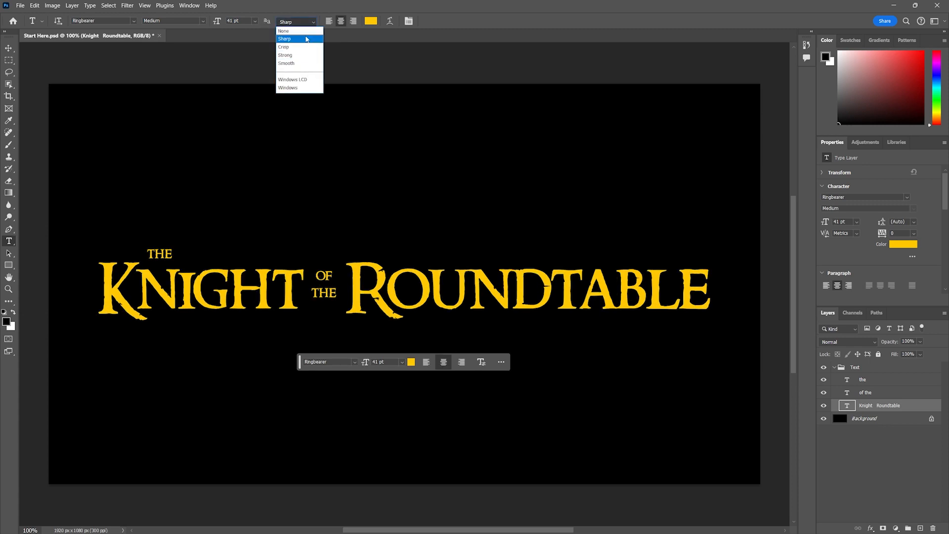
click(297, 10)
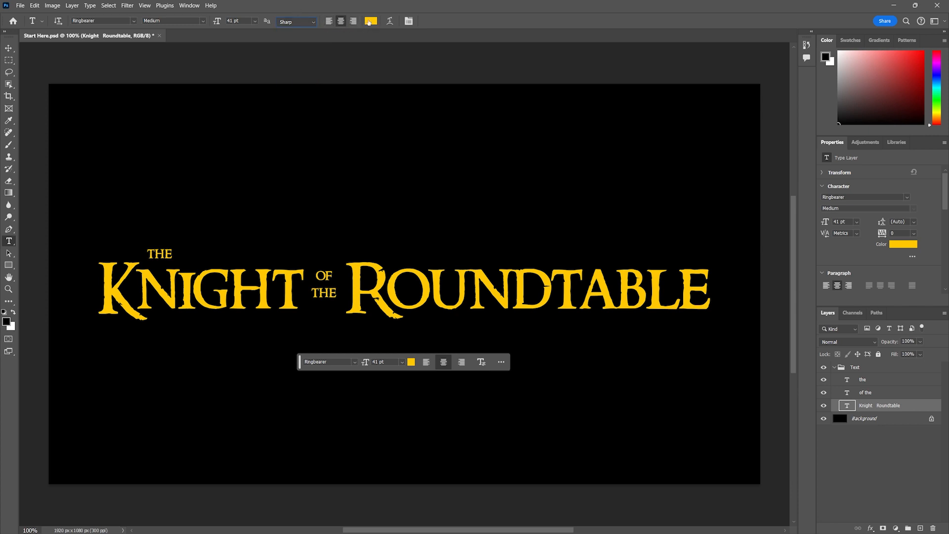
Step: Try a horizontal Arc warp on the Knight Roundtable text and cancel it
click(390, 22)
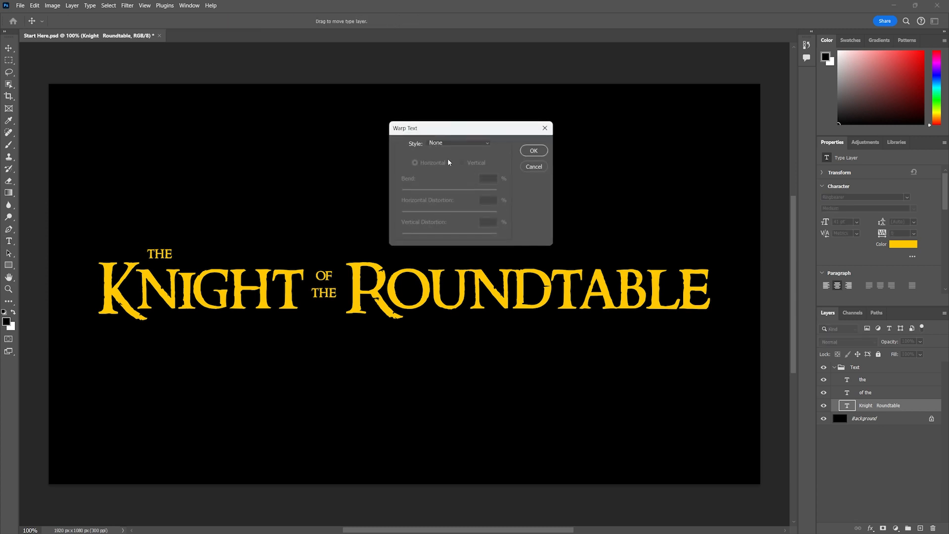
click(457, 143)
click(461, 170)
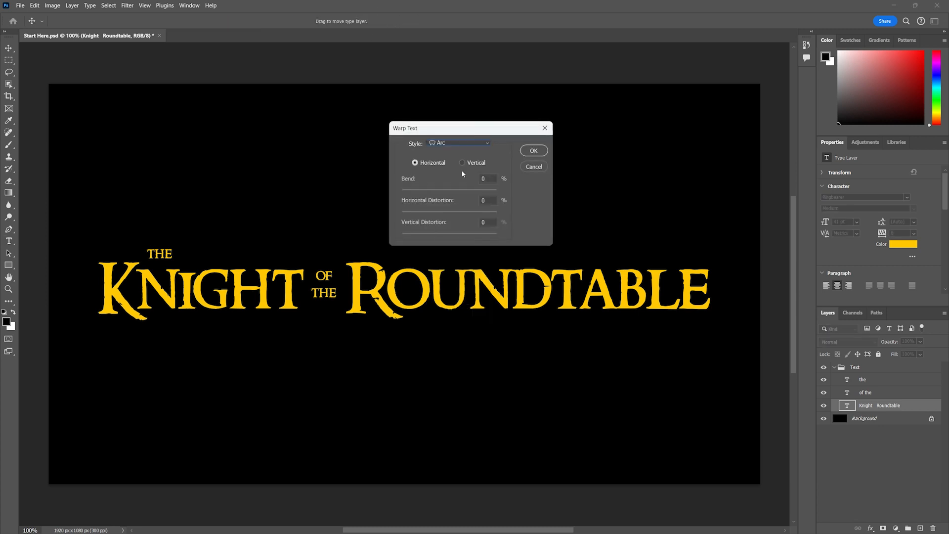
click(535, 167)
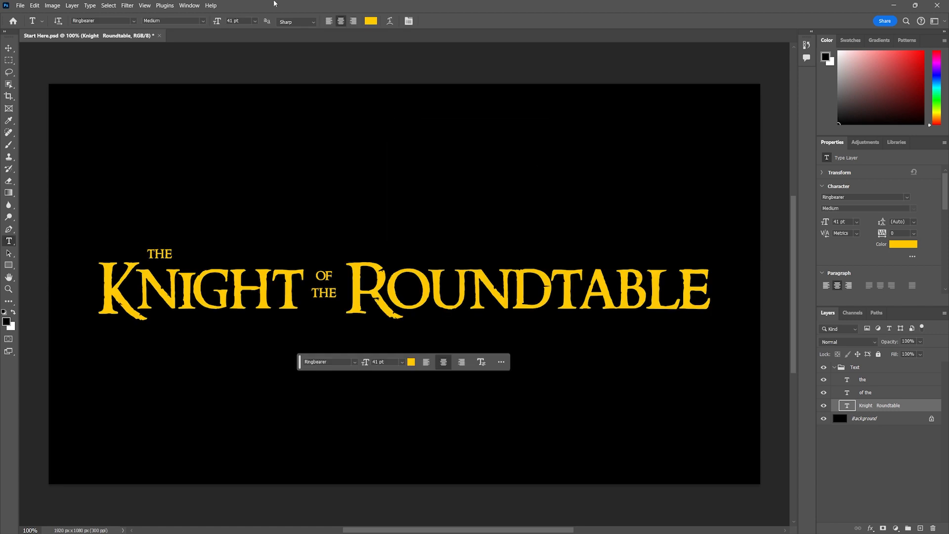
Step: Show the full character settings and try adjusting the Knight Roundtable text's leading, kerning and tracking, undoing each change
click(408, 21)
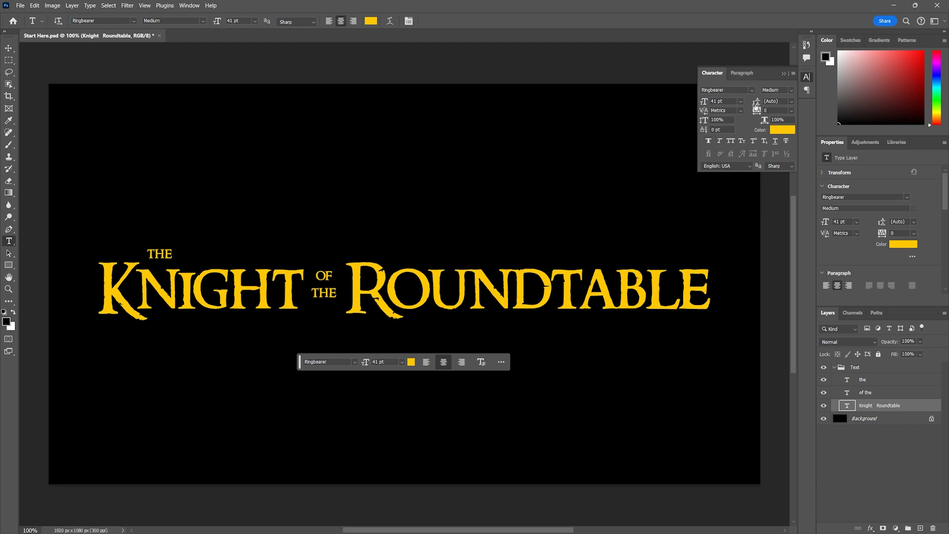
drag(756, 105, 759, 106)
key(ctrl+z)
mouse_move(704, 111)
mouse_down()
mouse_move(713, 110)
mouse_move(706, 114)
mouse_up()
key(ctrl+z)
drag(757, 113, 762, 113)
key(ctrl+z)
Step: Try faux bold, small caps and all caps on the Knight Roundtable text and restore its original style
click(709, 142)
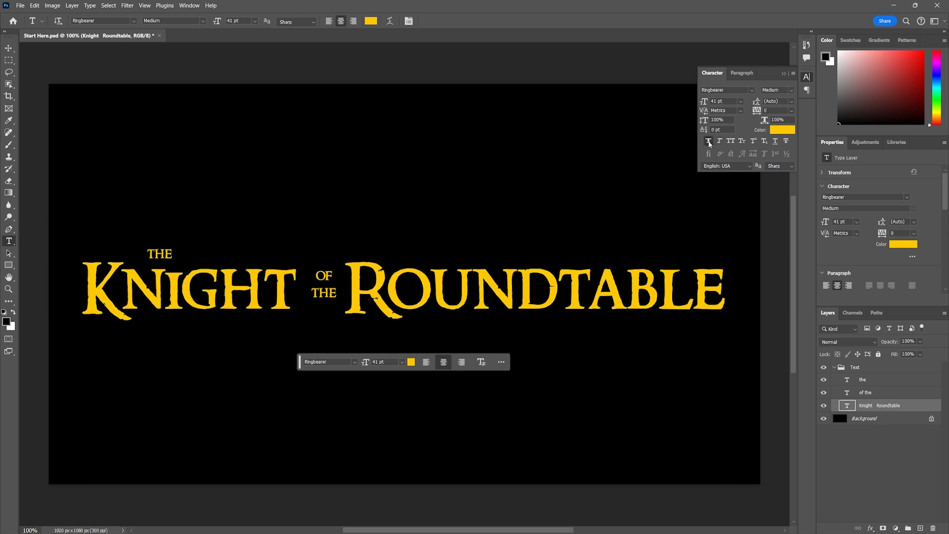
click(708, 143)
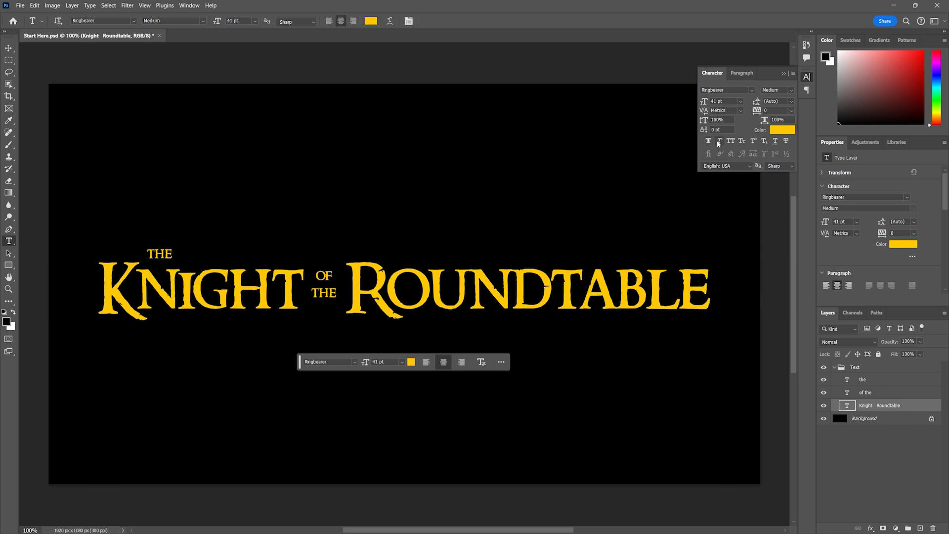
click(743, 141)
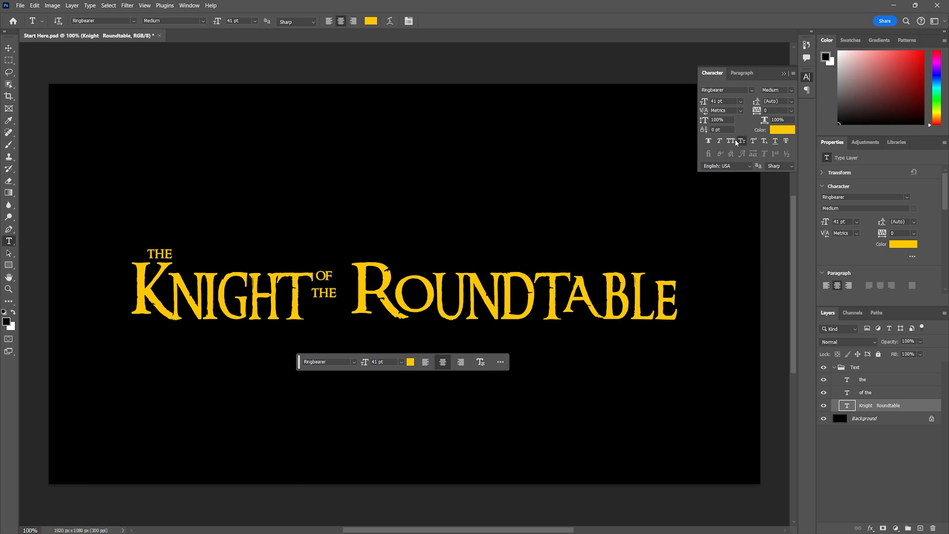
click(730, 142)
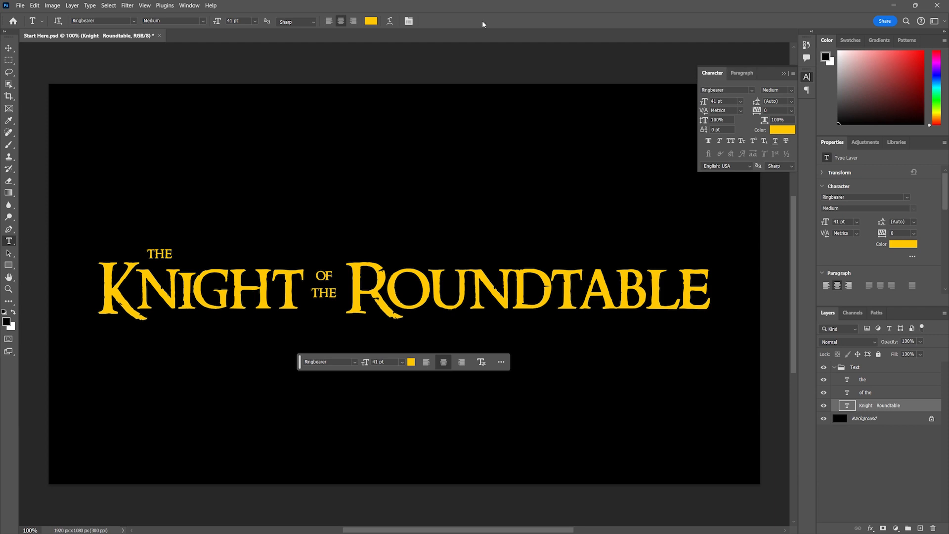
Step: Check the list of available workspace windows and collapse the character settings
click(183, 5)
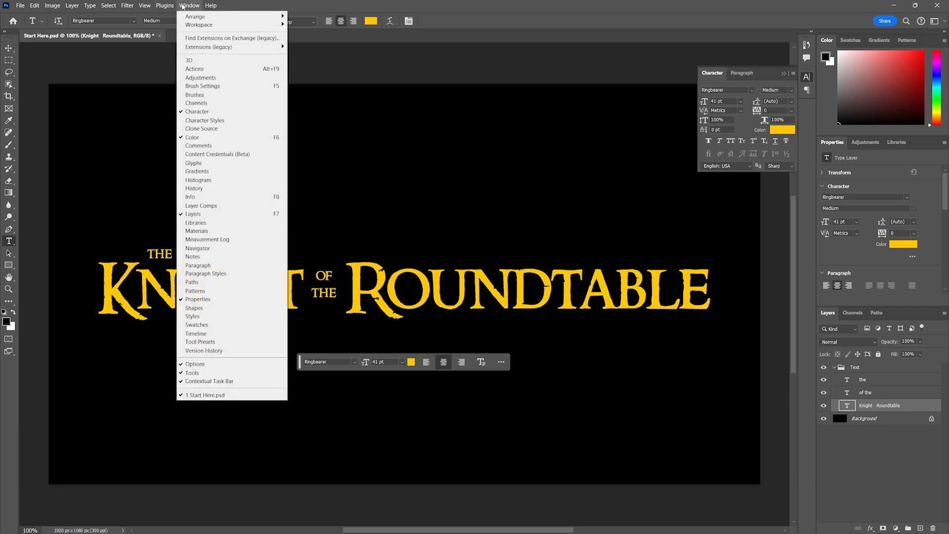
key(Escape)
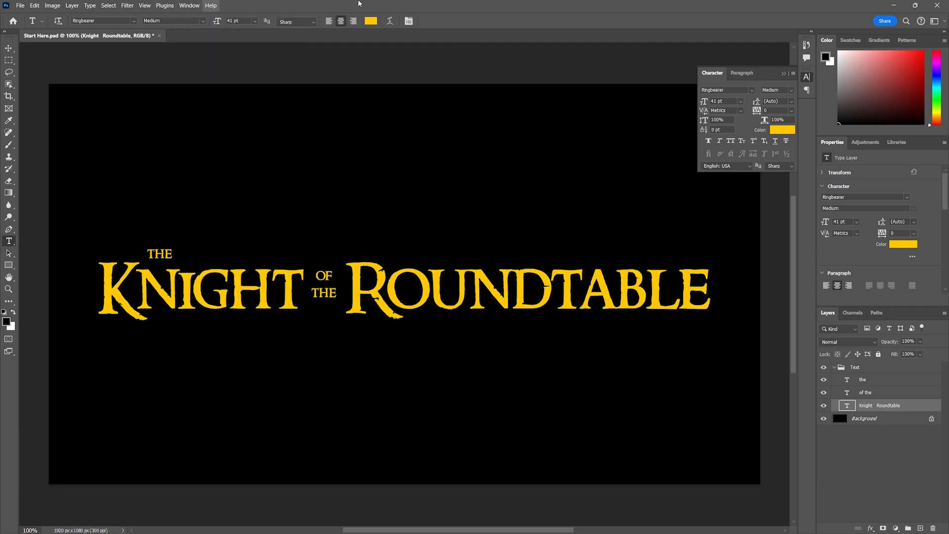
click(783, 73)
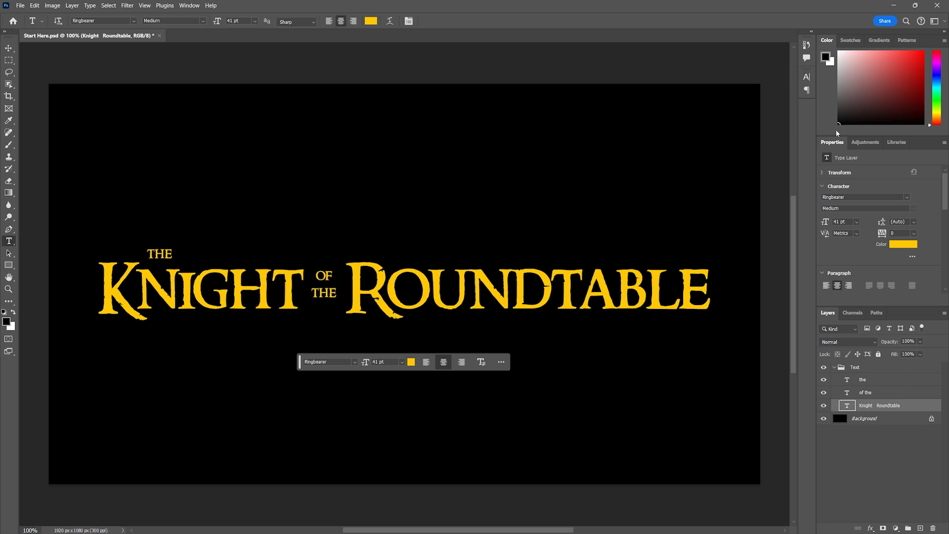
Step: Expand the additional character and paragraph options for the "the" text layer and review its type properties
click(870, 380)
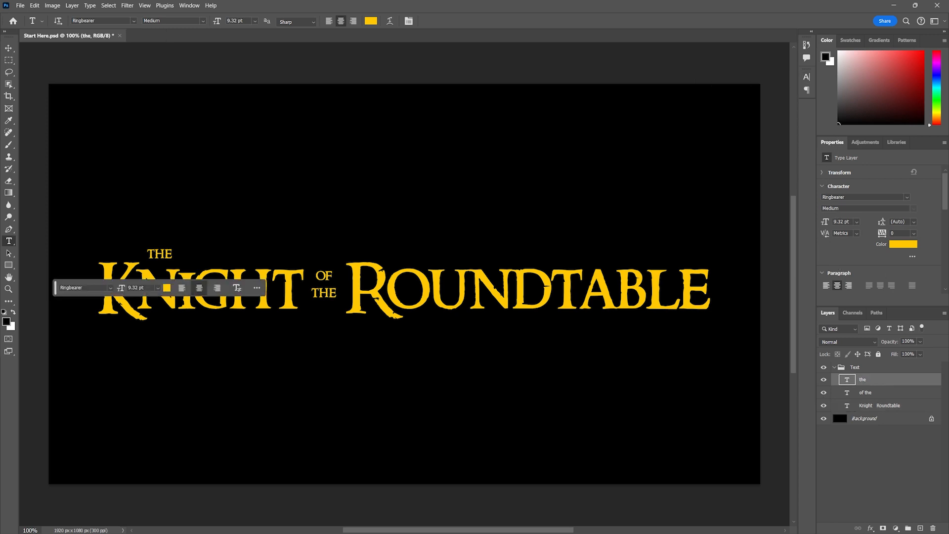
drag(944, 186, 938, 220)
scroll(902, 277, up, 5)
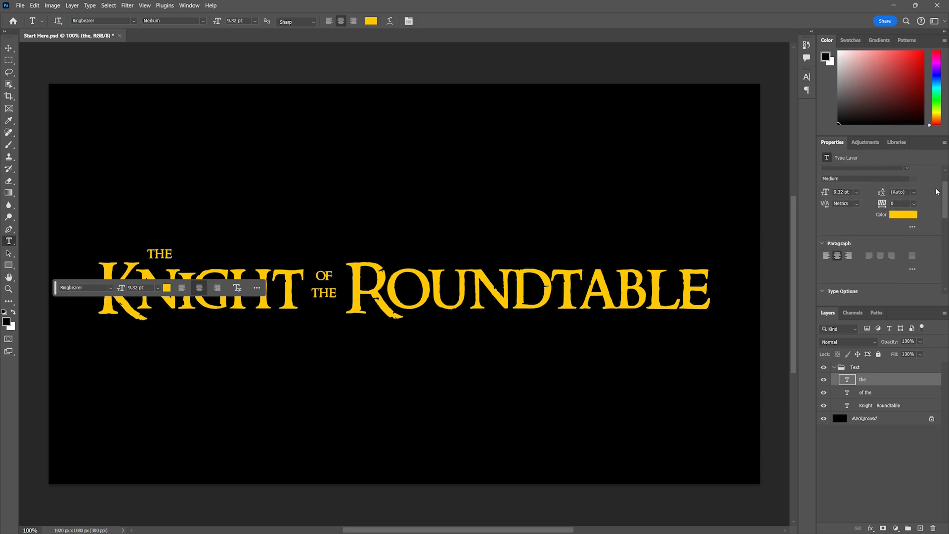
click(913, 246)
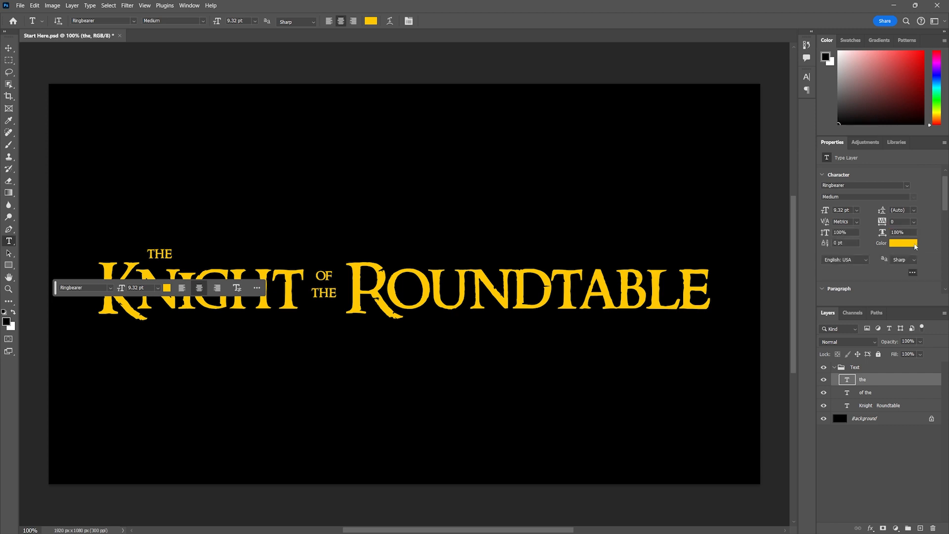
drag(946, 209, 941, 240)
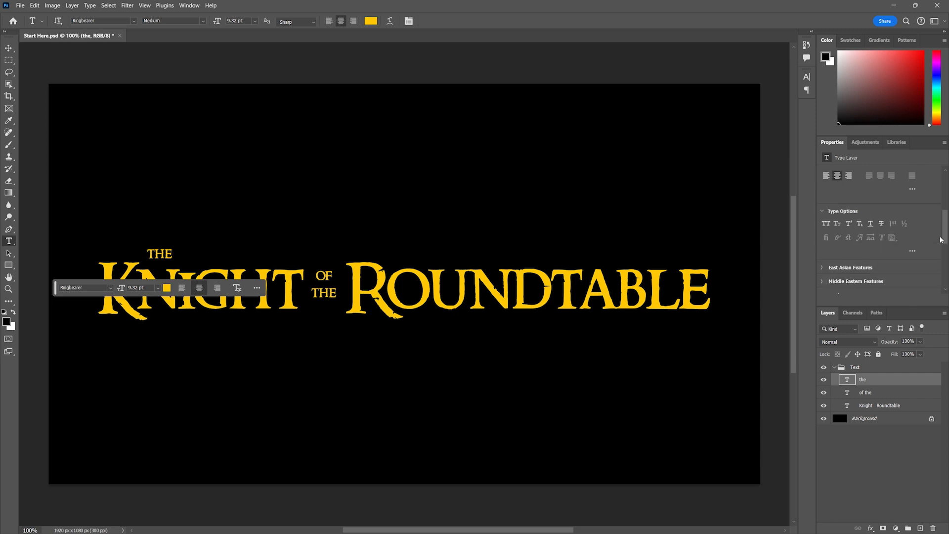
click(914, 190)
drag(942, 223, 942, 193)
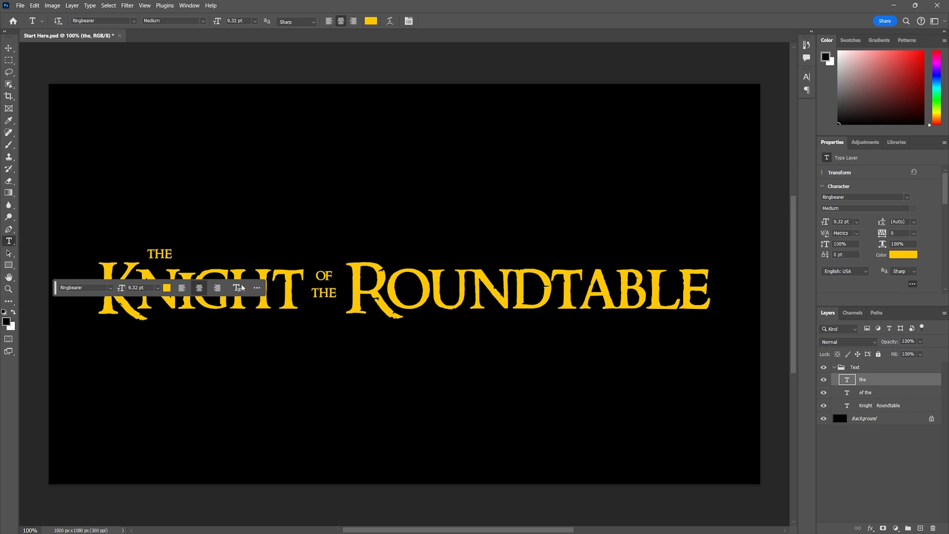
Step: Try adding a new text reading "Knight Round" above the title, move it aside and delete it
click(171, 147)
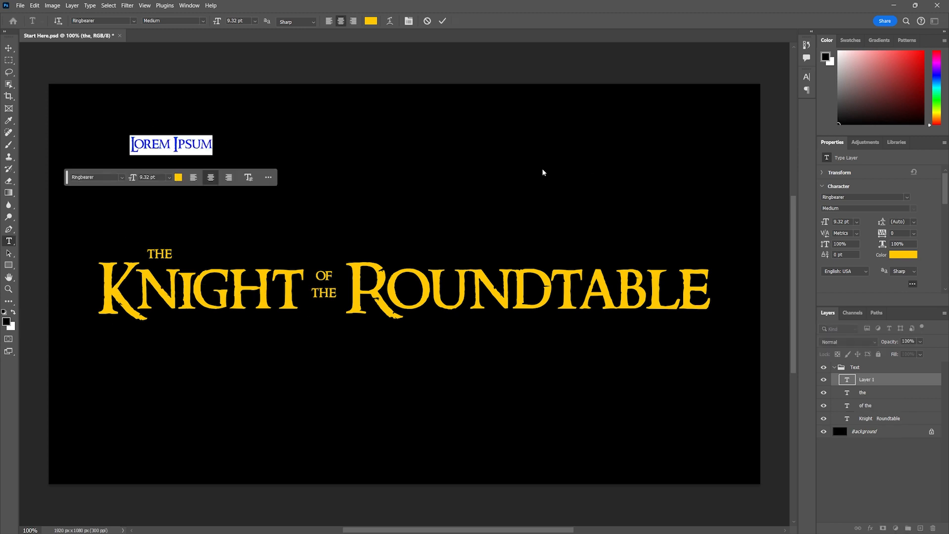
text(K)
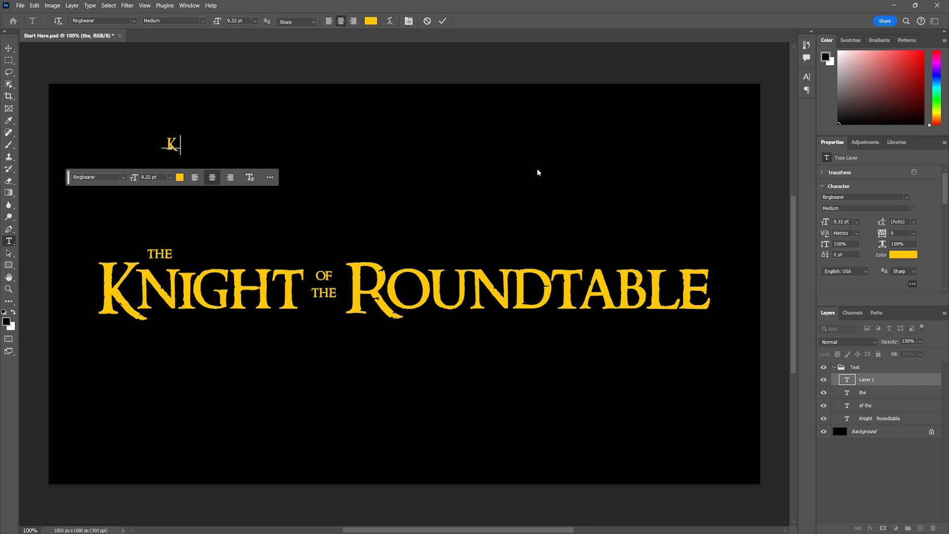
text(night  eo)
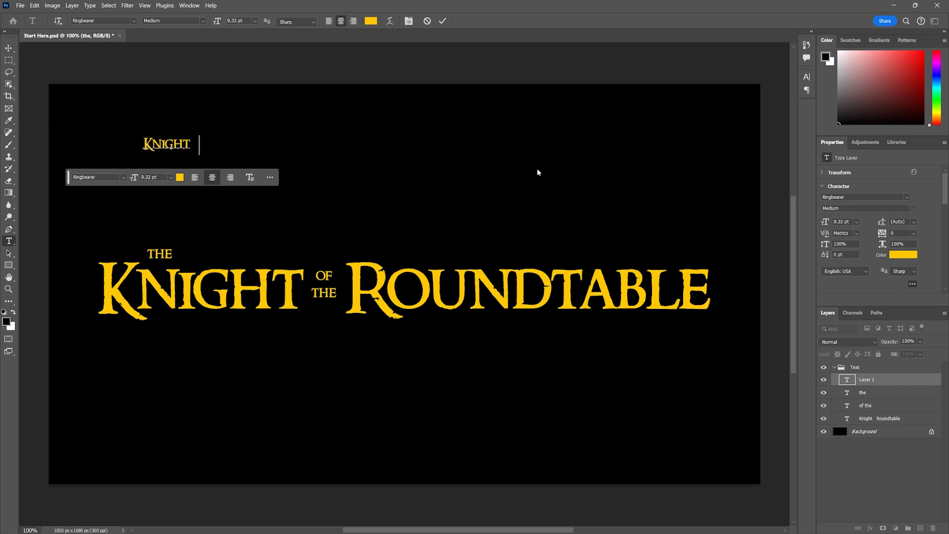
key(BackSpace)
key(BackSpace)
text(Round)
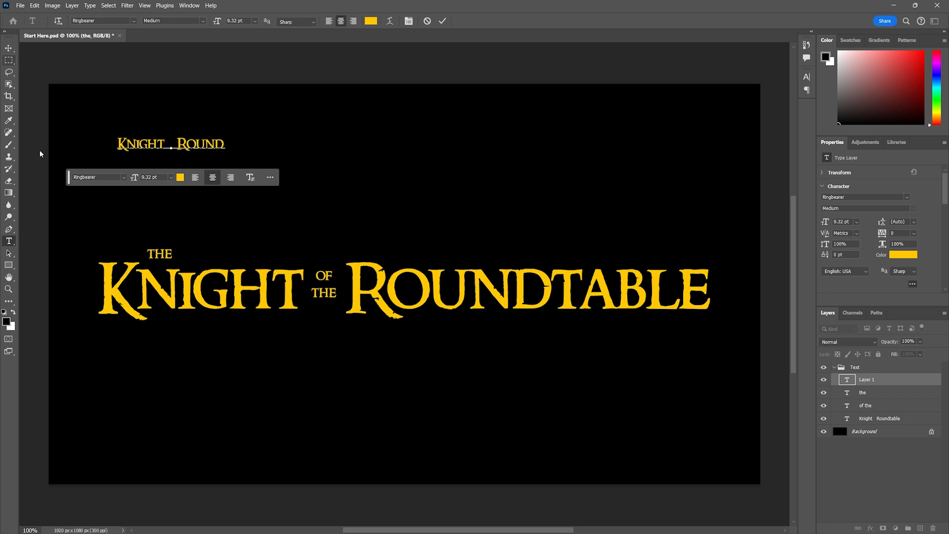
click(8, 48)
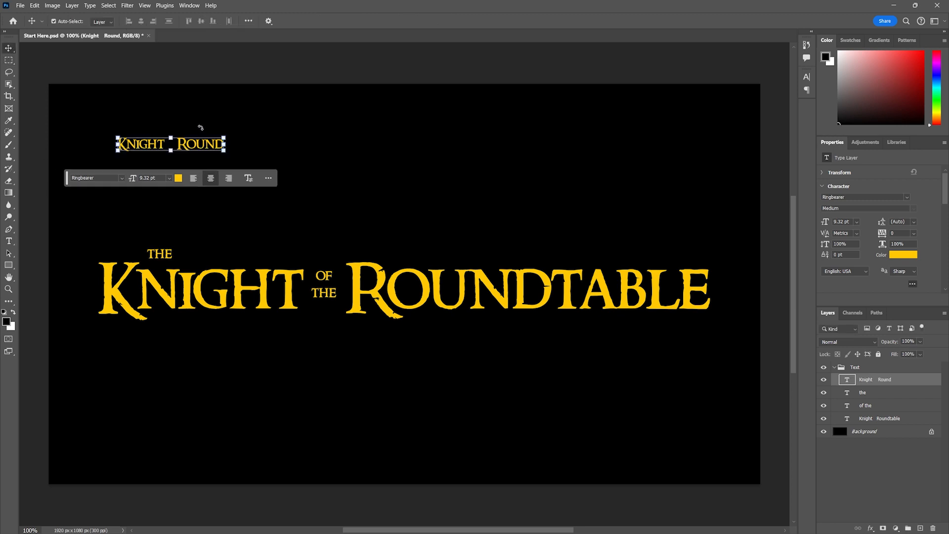
drag(186, 144, 473, 170)
key(Delete)
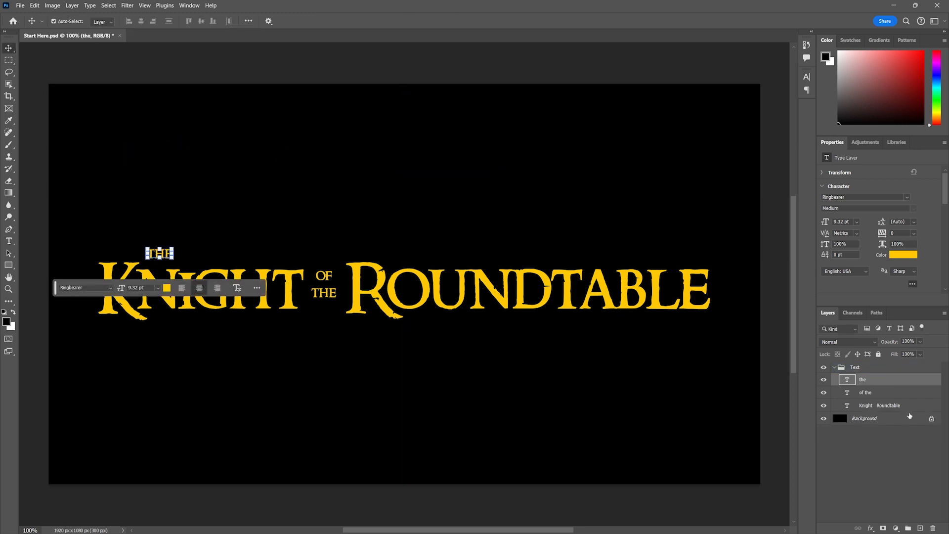
Step: Collapse the Text group and toggle its visibility off and back on
click(835, 369)
click(823, 369)
click(823, 368)
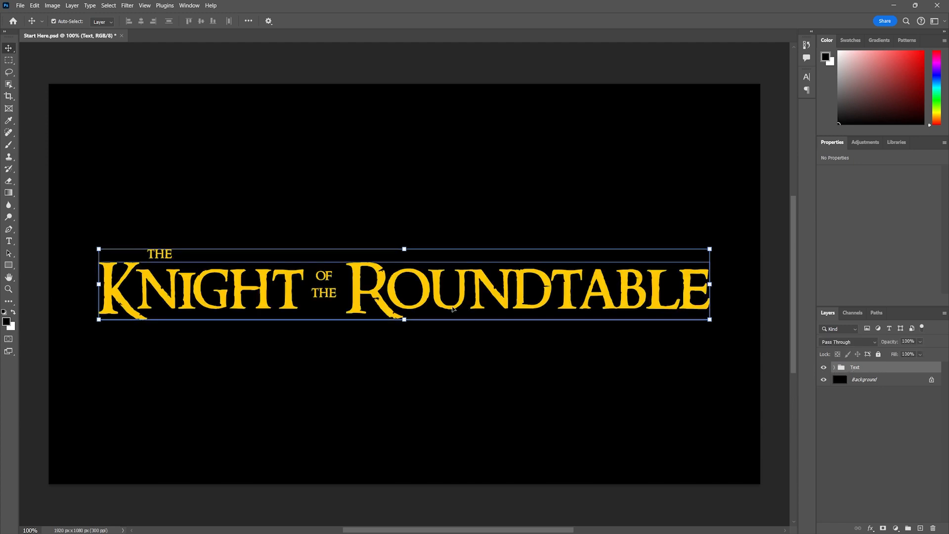
Step: Select the whole Text group, turn off Auto-Select and test moving the complete title as one unit
click(453, 308)
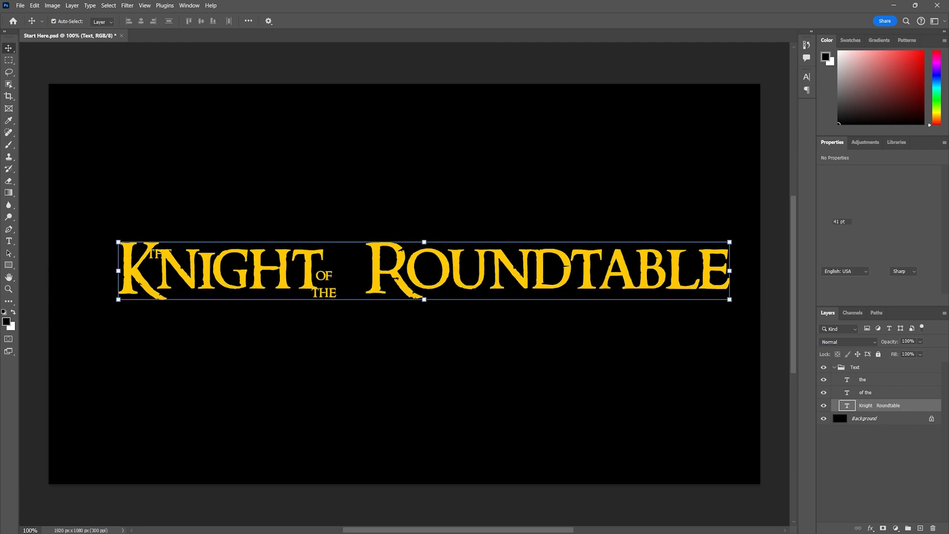
click(860, 367)
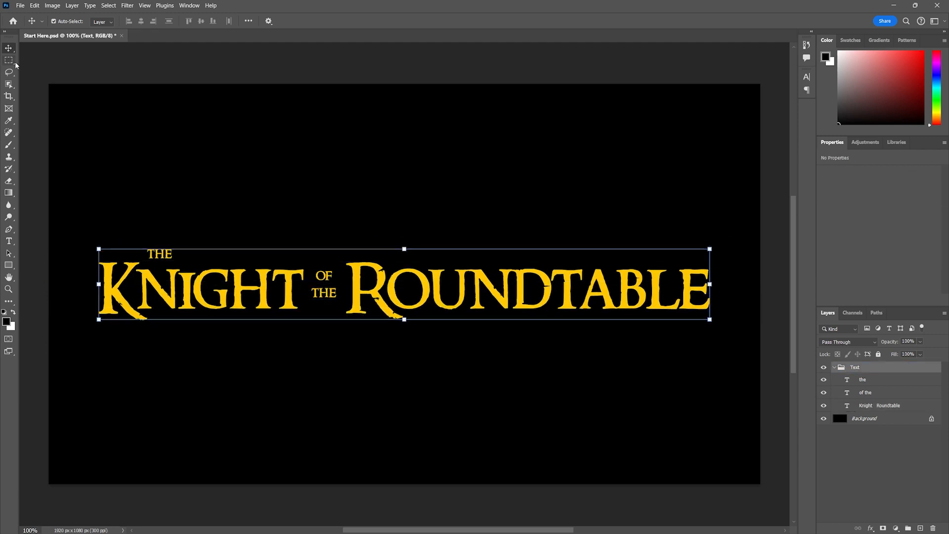
click(55, 21)
mouse_move(423, 307)
mouse_down()
mouse_move(423, 375)
mouse_move(415, 302)
mouse_up()
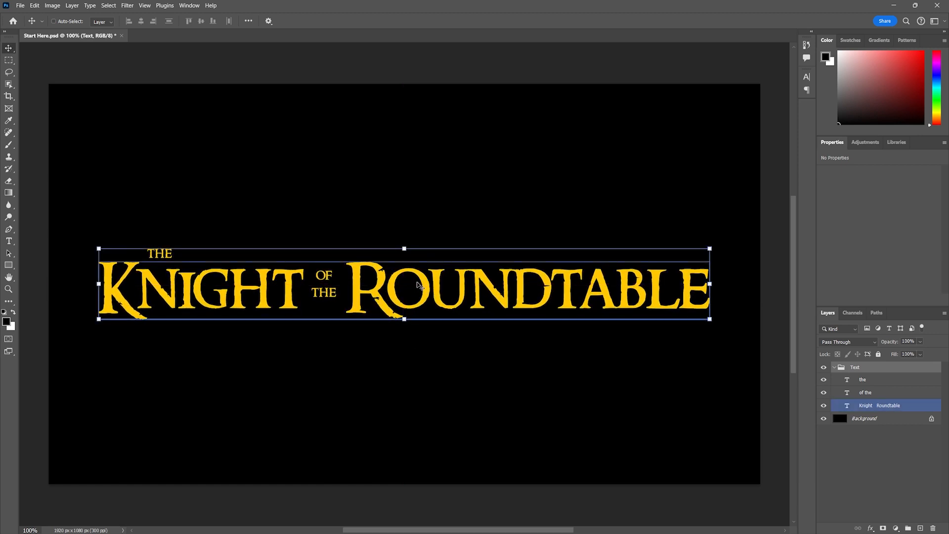
Step: Check the view options for which extras and guides are shown on the canvas
click(190, 6)
mouse_move(168, 4)
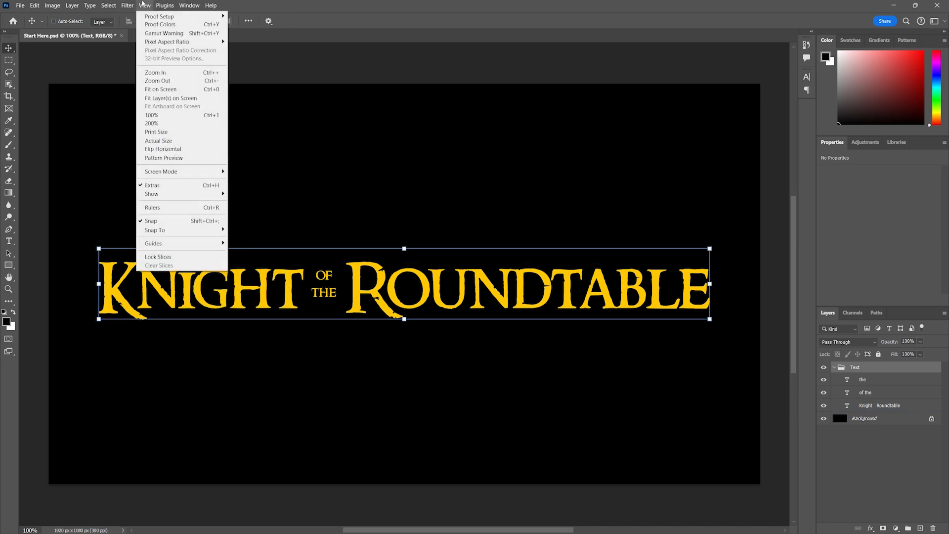
mouse_move(168, 247)
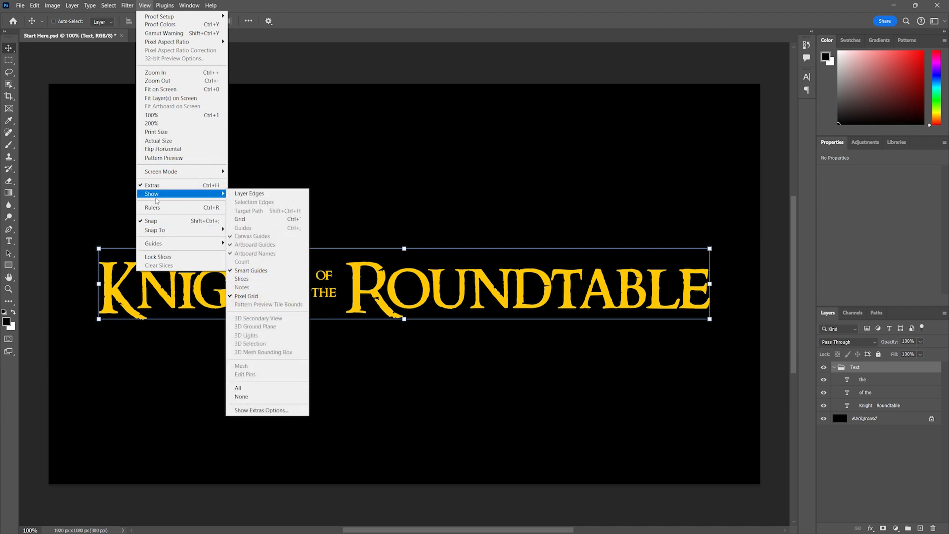
mouse_move(208, 193)
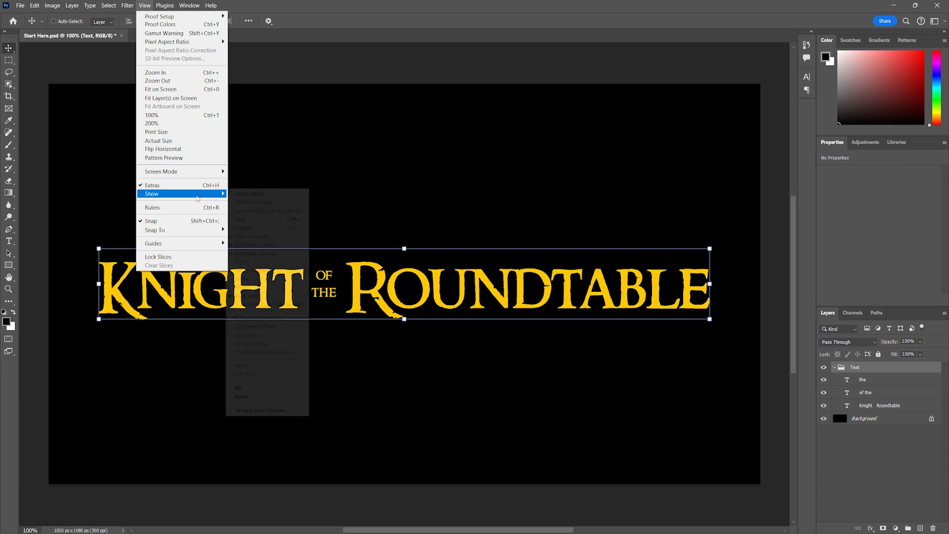
click(657, 3)
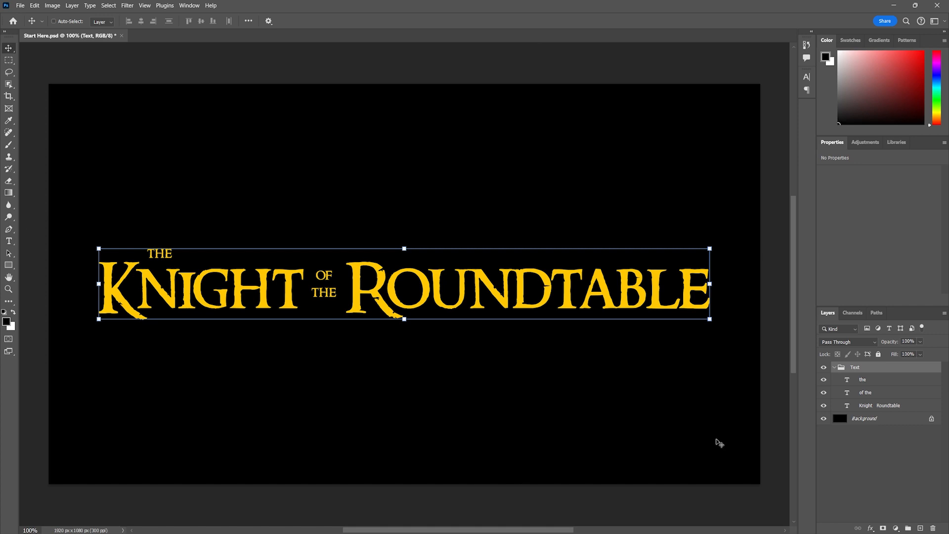
Step: Collapse the Text group, add a Bevel & Emboss layer style to it and compare the title with and without the effect
click(834, 368)
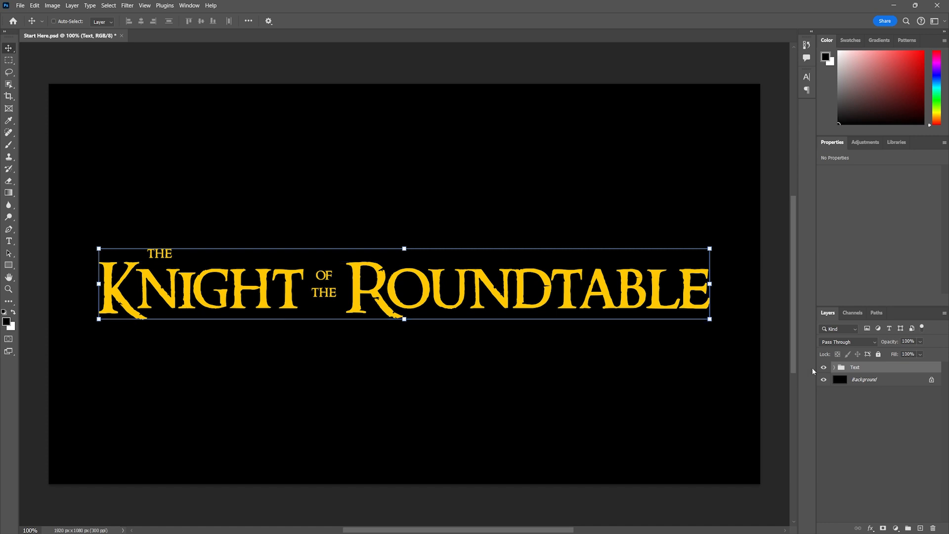
click(871, 529)
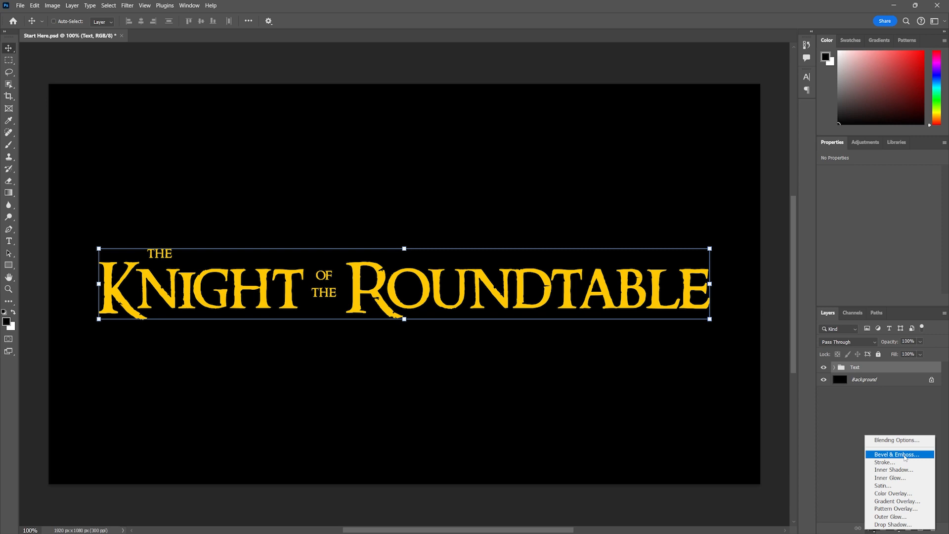
click(887, 455)
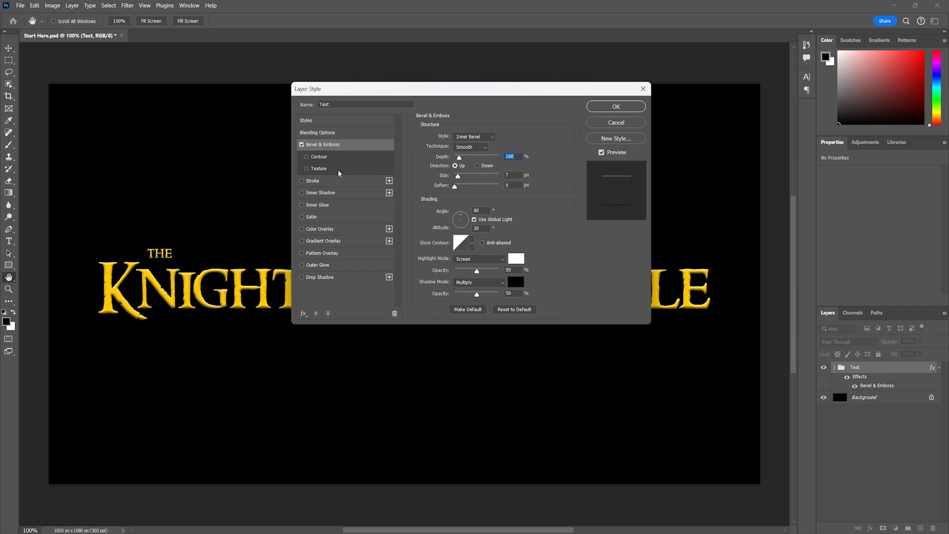
drag(401, 91, 356, 25)
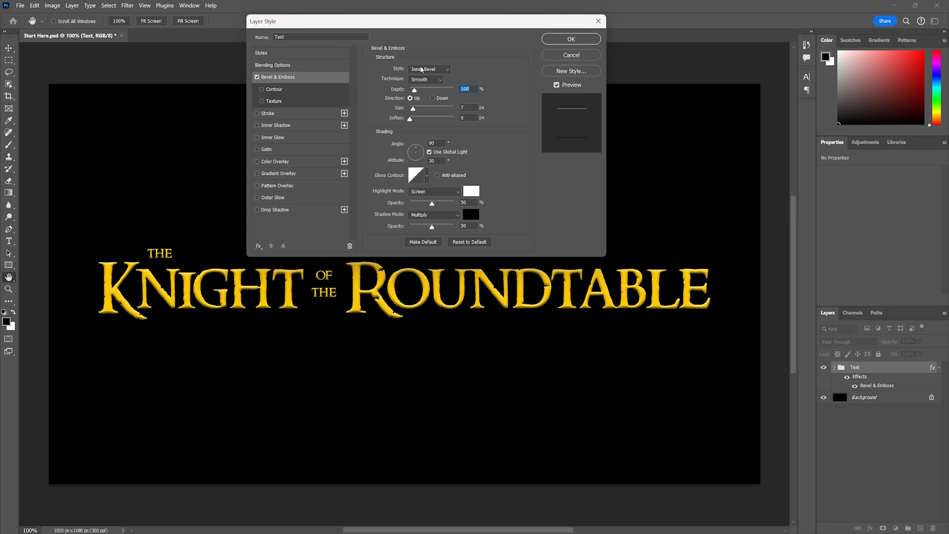
click(258, 78)
click(257, 78)
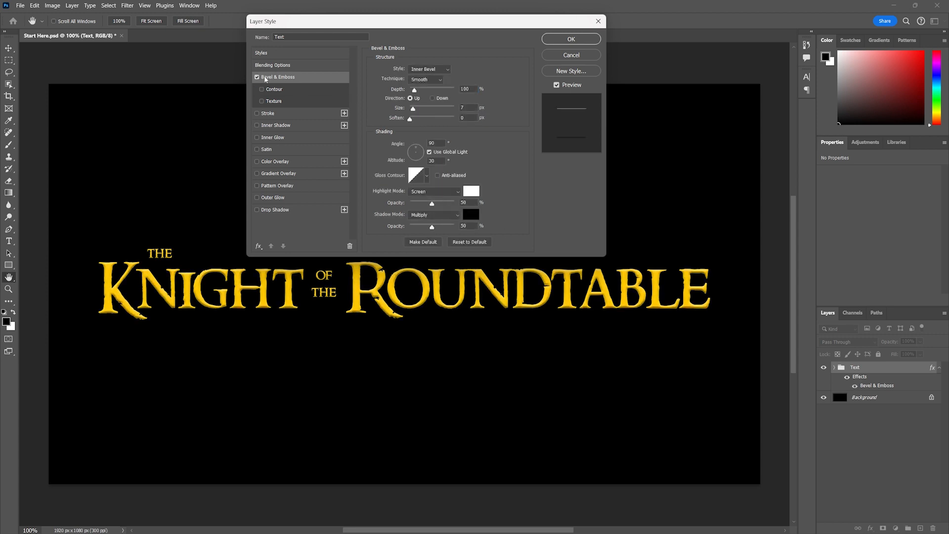
Step: Try the Outer Bevel, Emboss and Pillow Emboss styles on the title
click(431, 70)
click(429, 72)
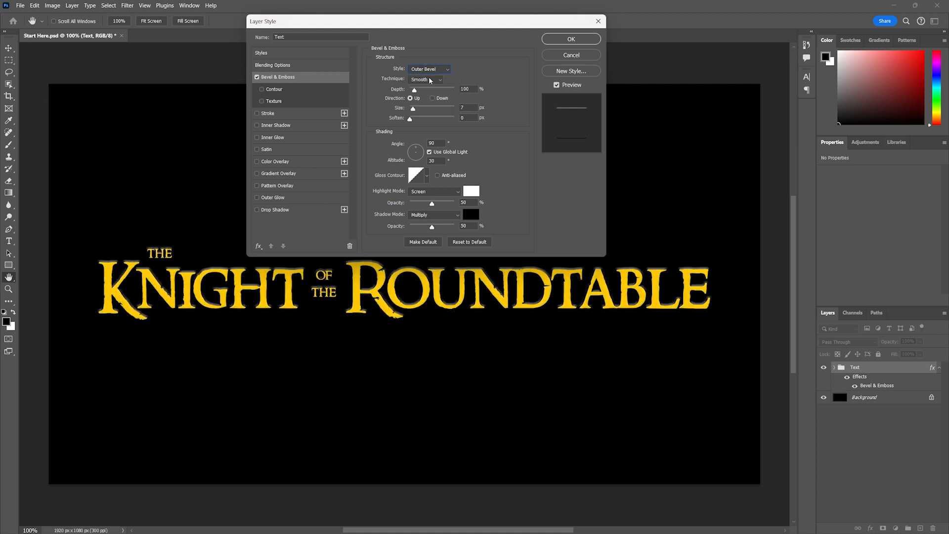
click(429, 69)
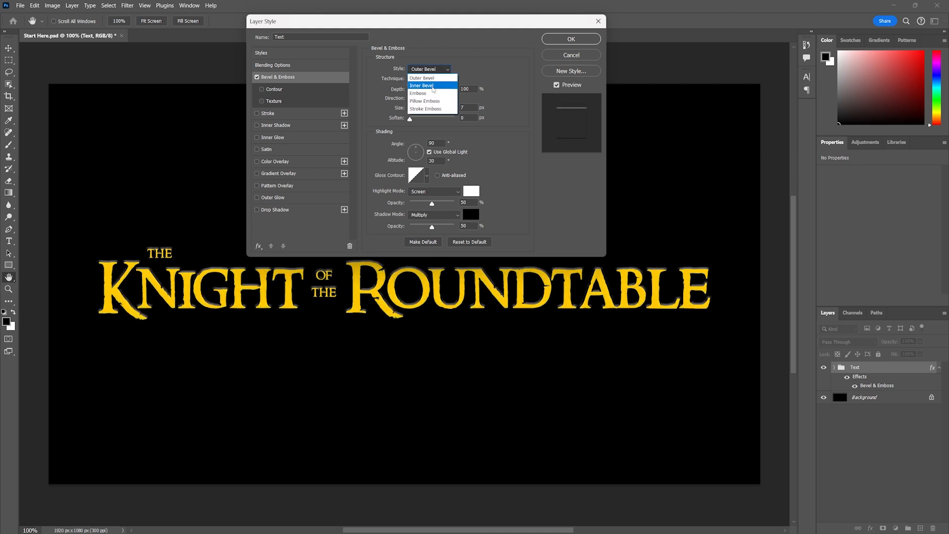
click(433, 95)
click(429, 70)
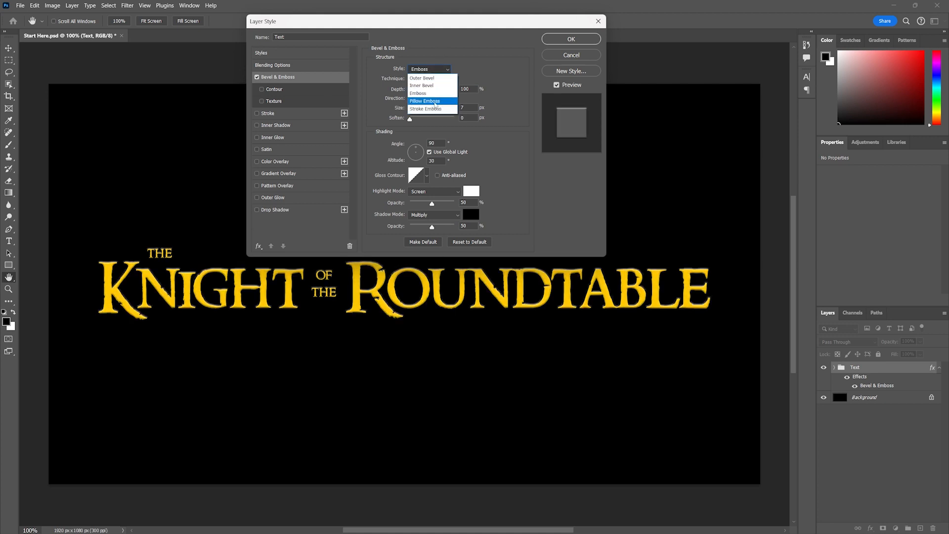
click(435, 101)
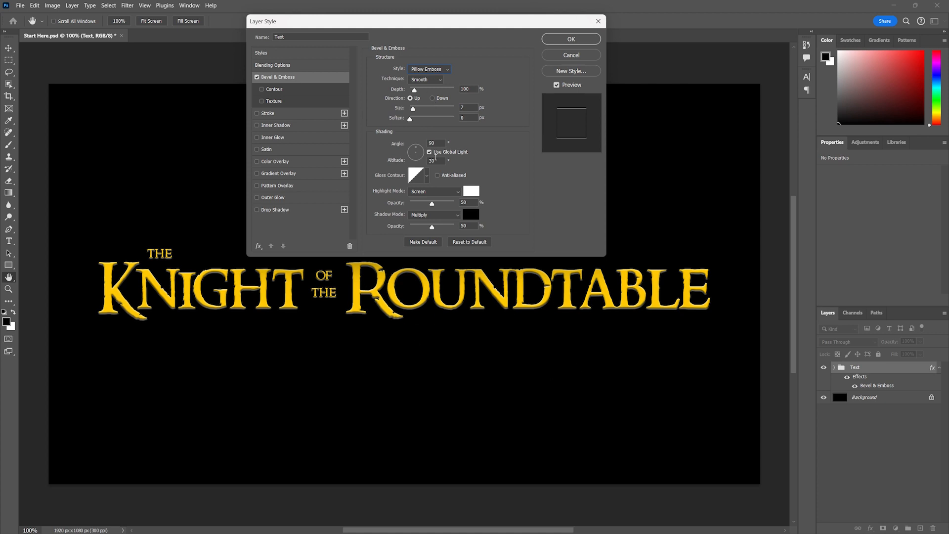
Step: Try a bevel depth of 1% and the Stroke Emboss style, switching the Stroke effect on and off
drag(415, 91, 408, 91)
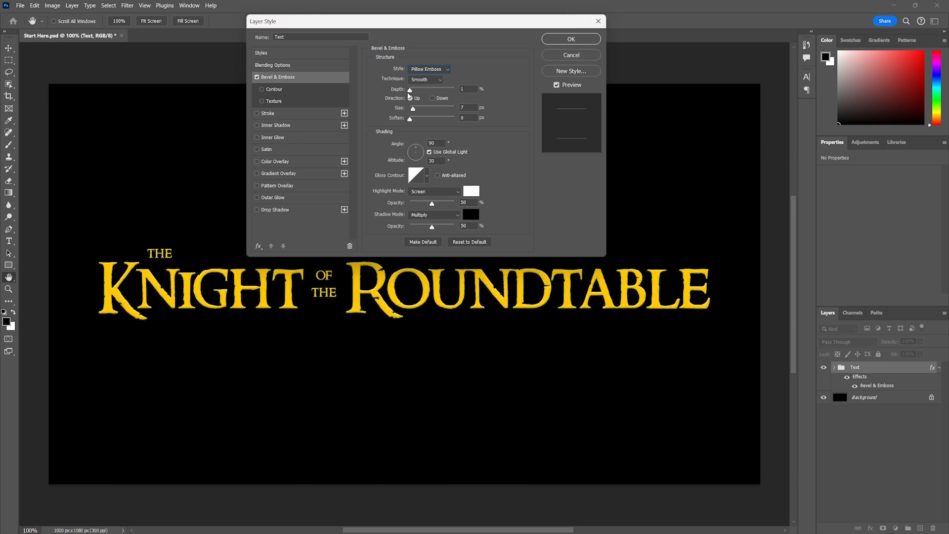
click(423, 70)
click(435, 109)
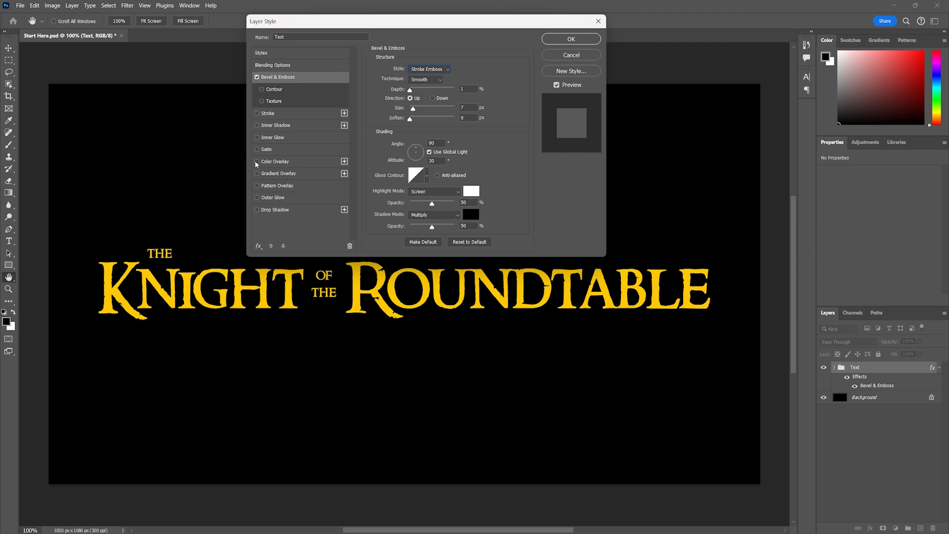
click(257, 115)
click(258, 117)
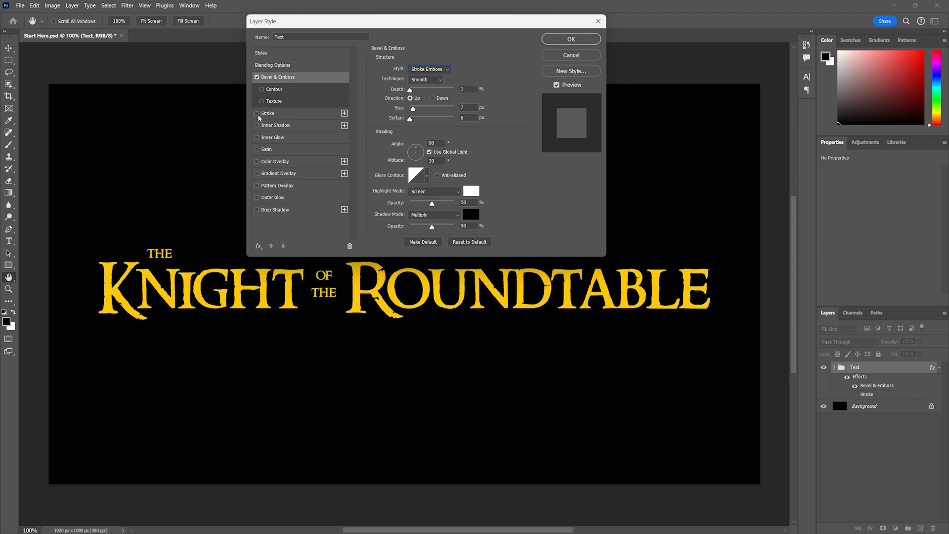
Step: Set the bevel style to Inner Bevel with a depth of 115%
click(428, 69)
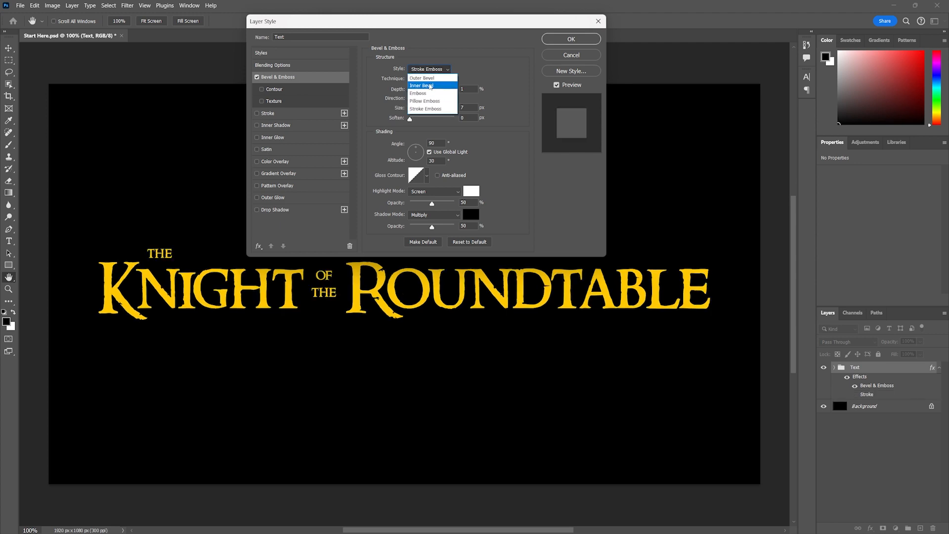
click(430, 85)
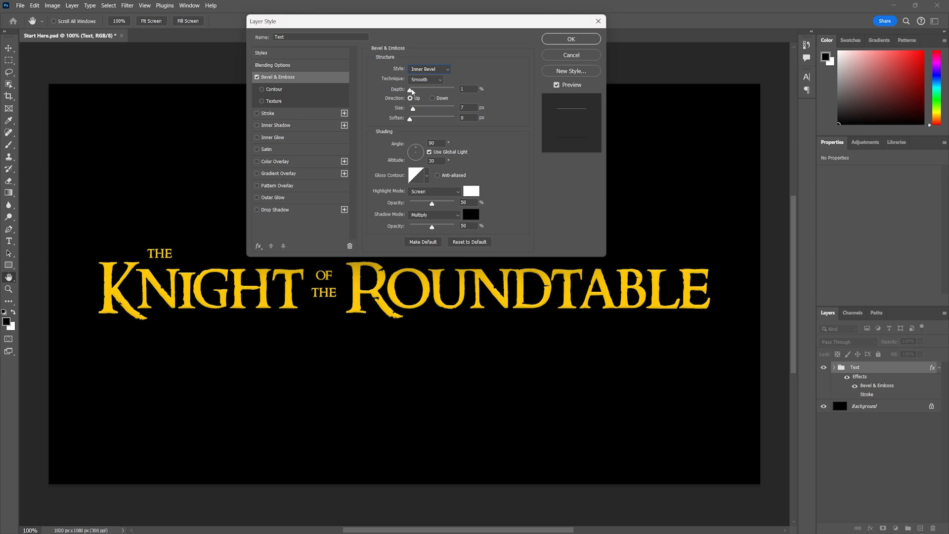
drag(410, 91, 417, 92)
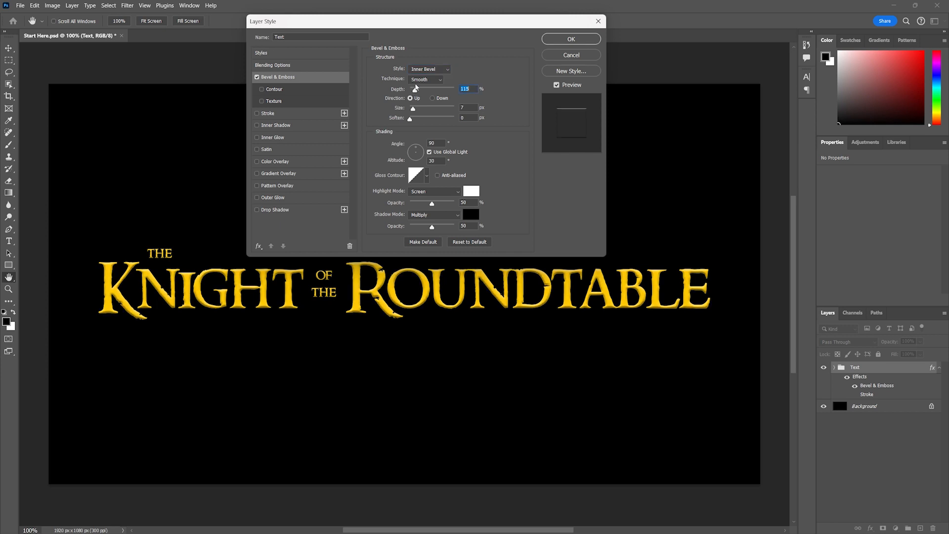
Step: Compare the chisel techniques and set the bevel to Chisel Soft with size 35 px and soften 0 px
click(421, 79)
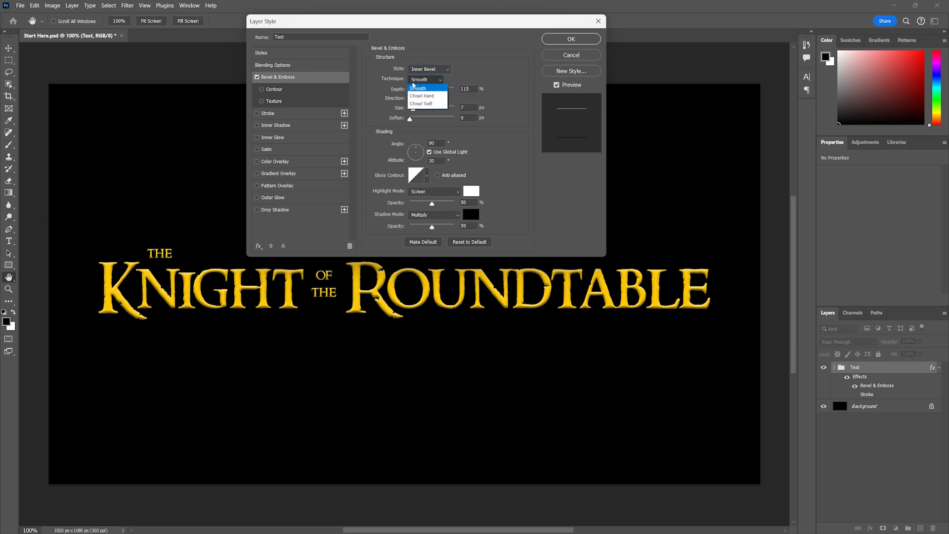
click(425, 104)
click(425, 80)
click(425, 95)
click(429, 81)
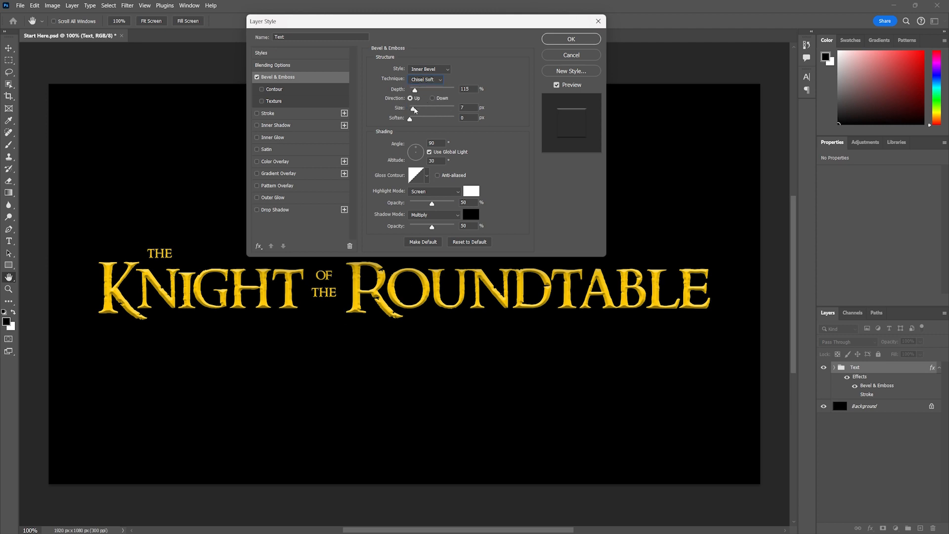
mouse_move(414, 113)
mouse_down()
mouse_move(476, 108)
mouse_move(418, 109)
mouse_up()
drag(409, 120, 377, 121)
Step: Adjust the bevel's light direction, entering an altitude of 20° and an angle of -60°
drag(416, 153, 420, 166)
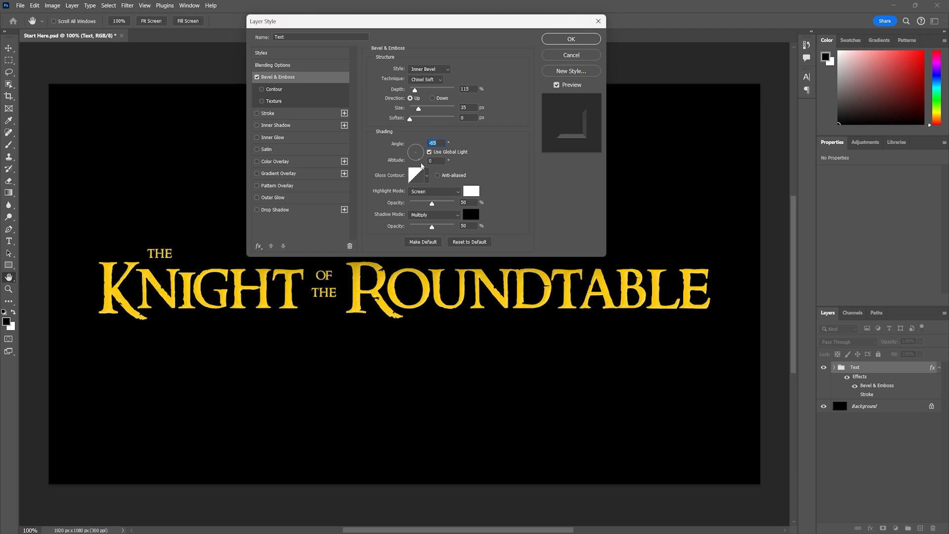
drag(420, 159, 421, 161)
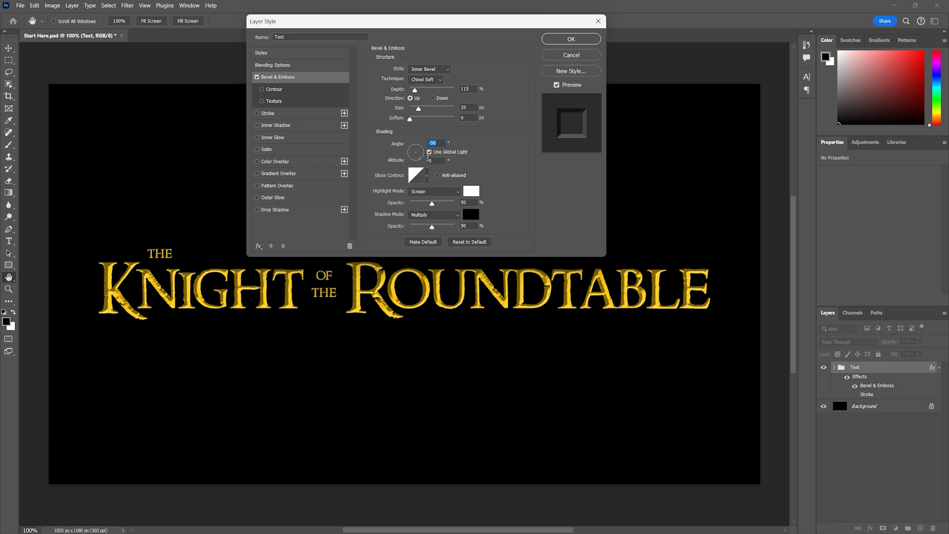
click(438, 161)
text(20)
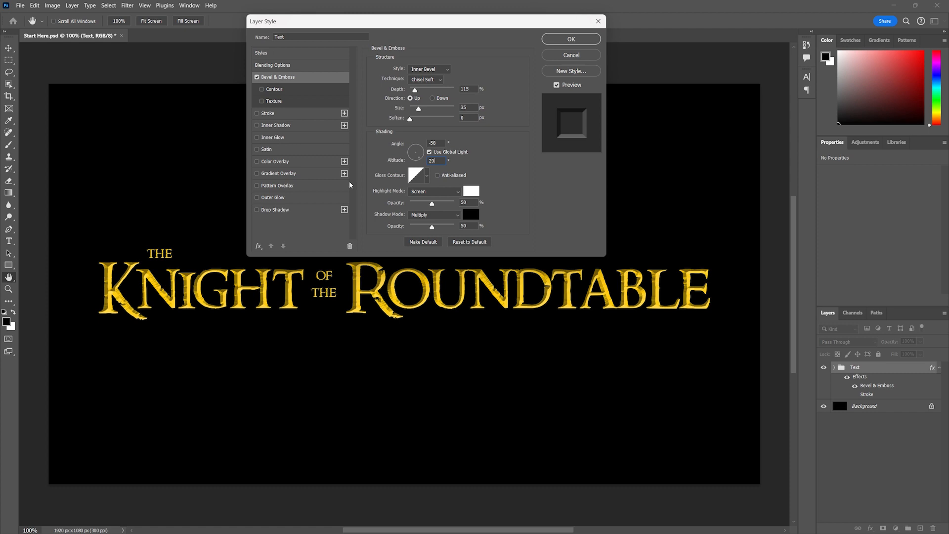
drag(439, 142, 424, 140)
text(-60)
Step: Try a light angle of 18° for the bevel together with a different altitude
drag(420, 161, 424, 153)
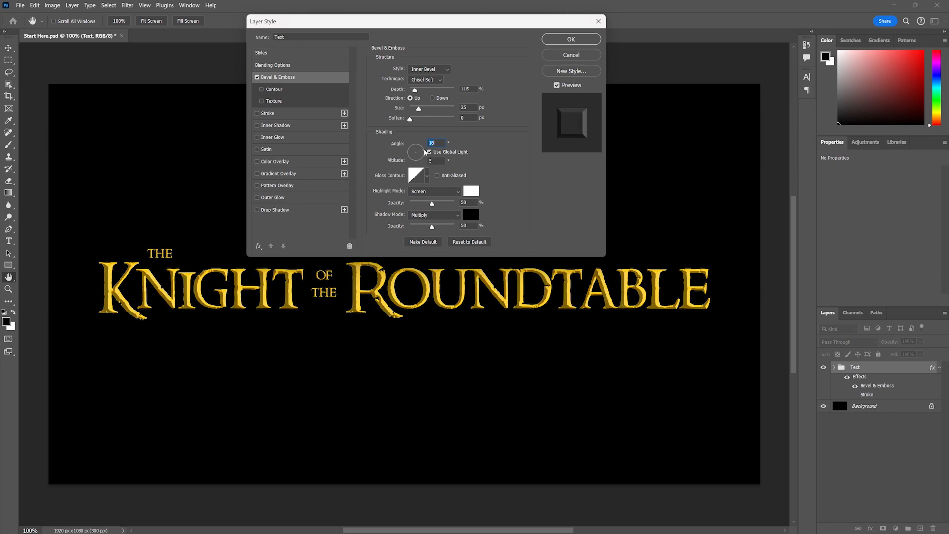
click(443, 162)
key(Return)
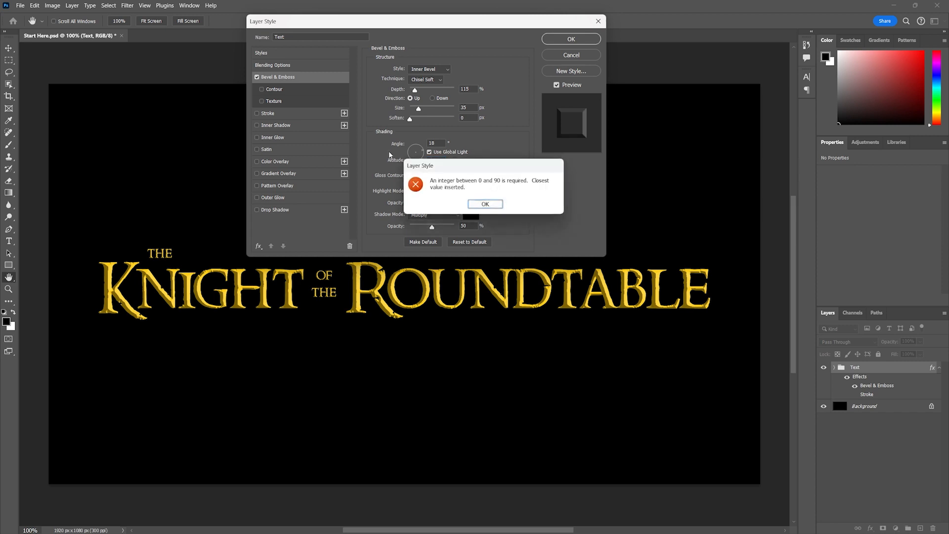
click(485, 204)
double_click(437, 161)
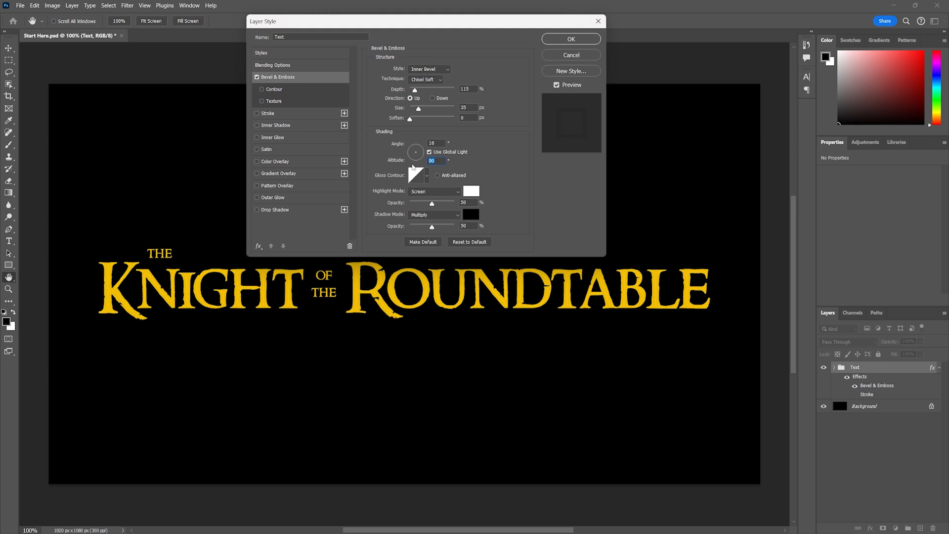
Step: Set the bevel shading back to an altitude of 20° and an angle of -60°
text(20)
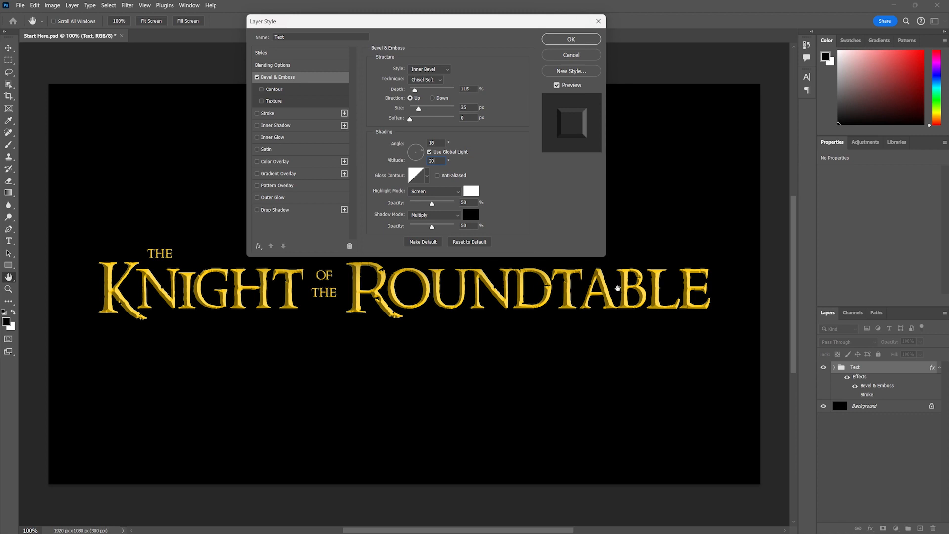
text(-60)
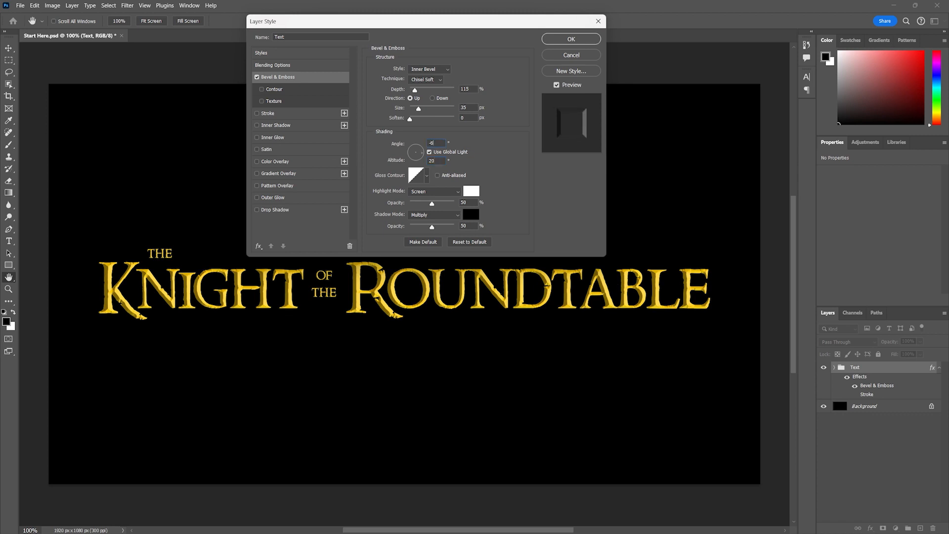
click(438, 160)
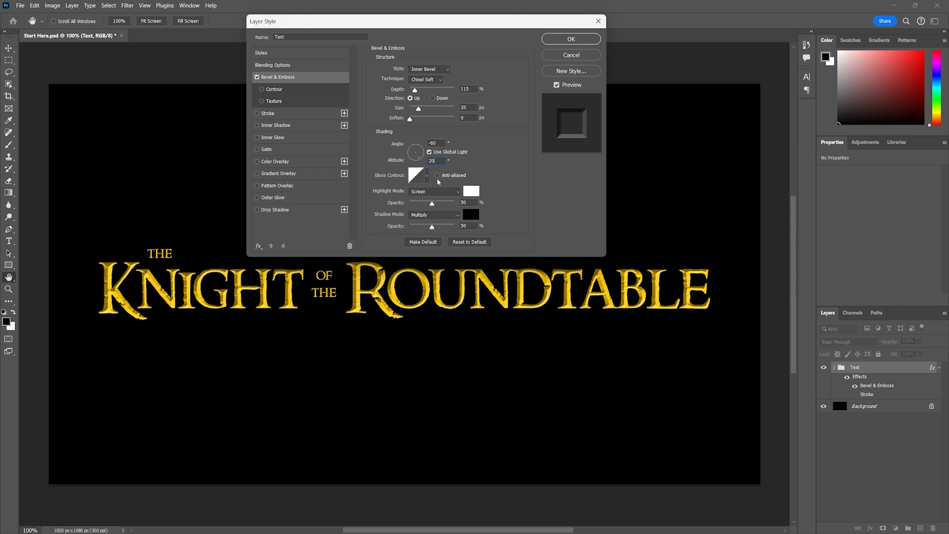
Step: Try several gloss contour presets on the bevel, including the cone, inverted cone and sawtooth shapes
click(427, 176)
click(384, 197)
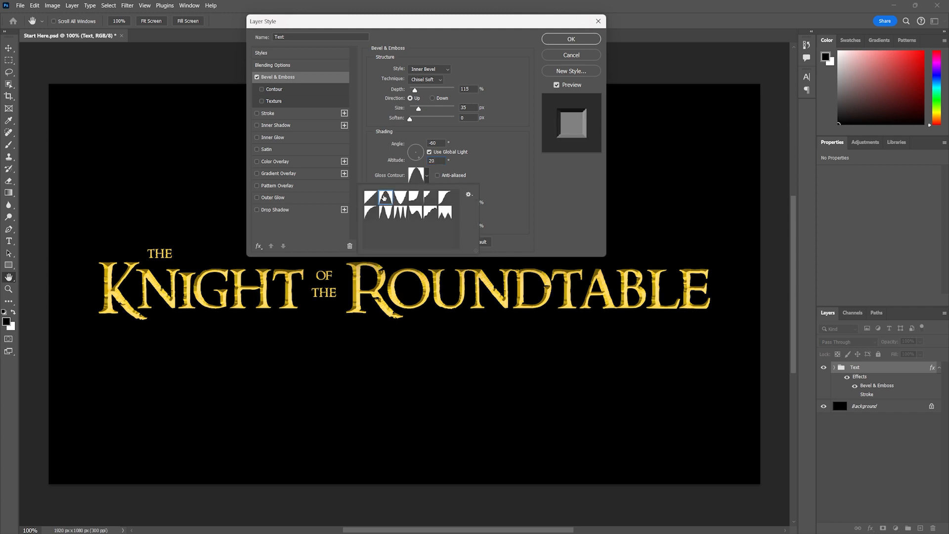
click(401, 198)
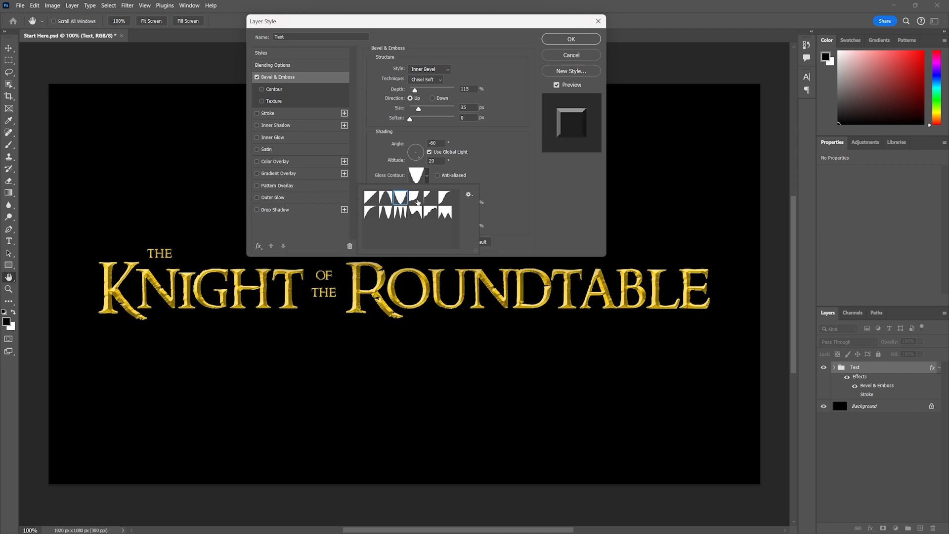
click(372, 213)
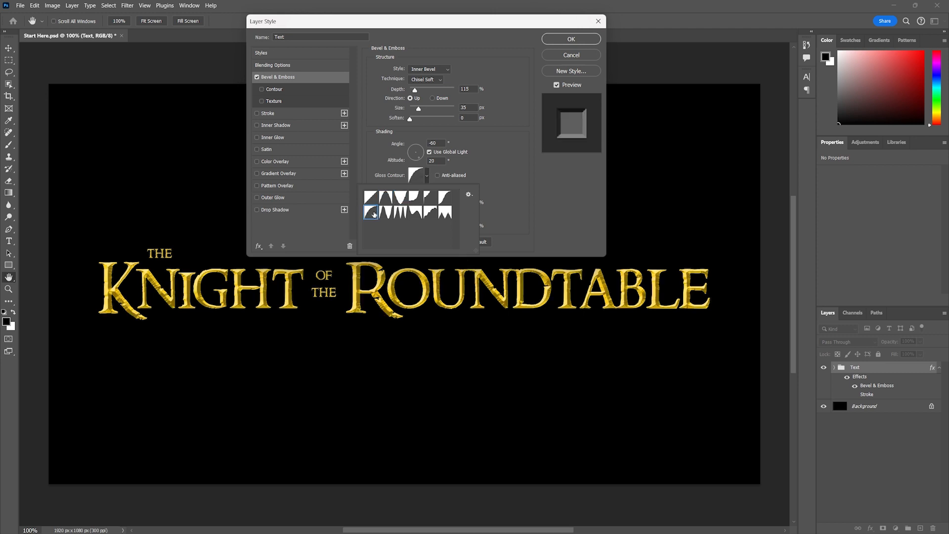
click(366, 197)
click(385, 198)
click(389, 214)
click(409, 214)
click(430, 212)
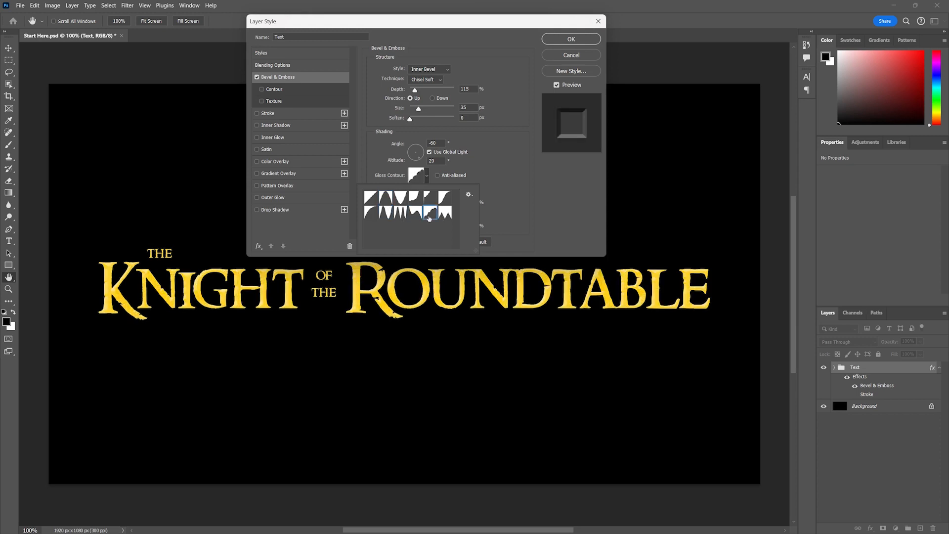
click(443, 214)
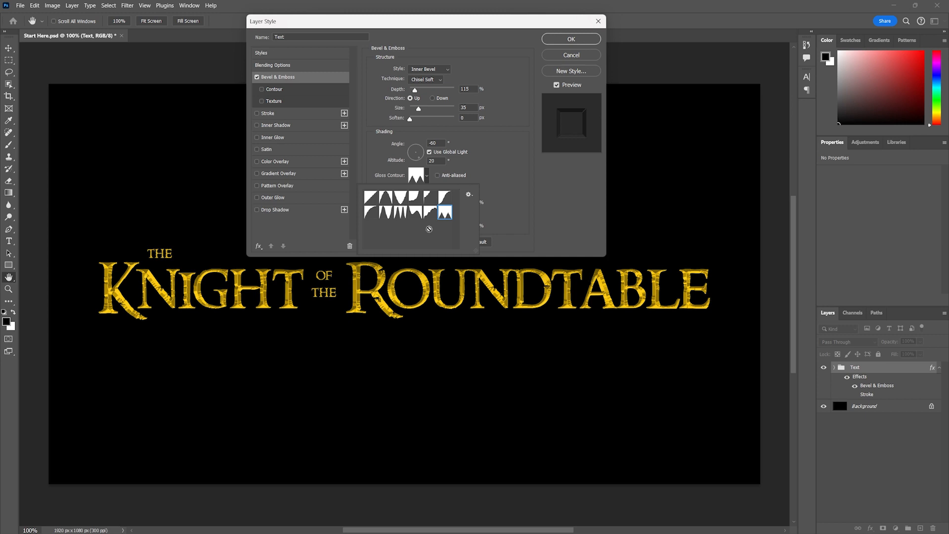
click(434, 198)
click(414, 198)
click(401, 198)
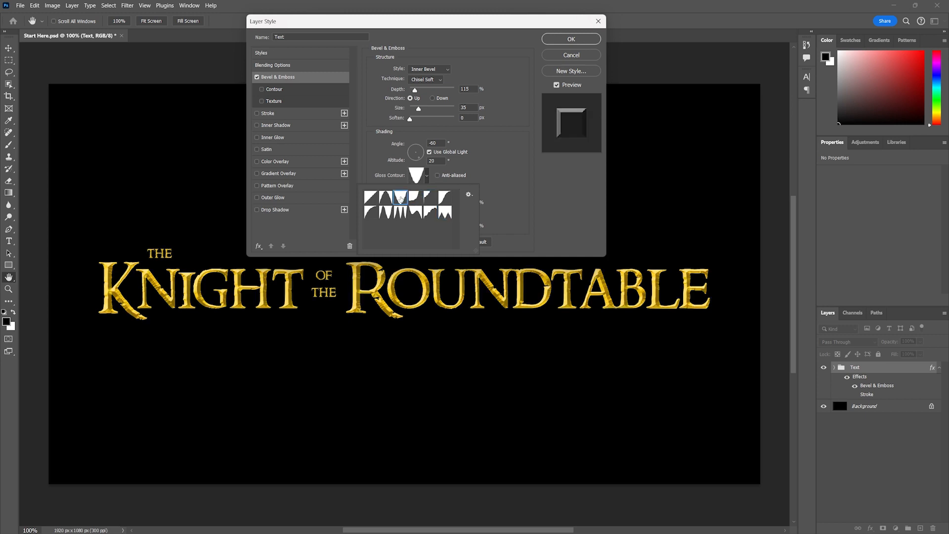
Step: Compare the linear and stair-stepped gloss contours and apply the stair-stepped preset to the bevel
click(414, 214)
click(433, 214)
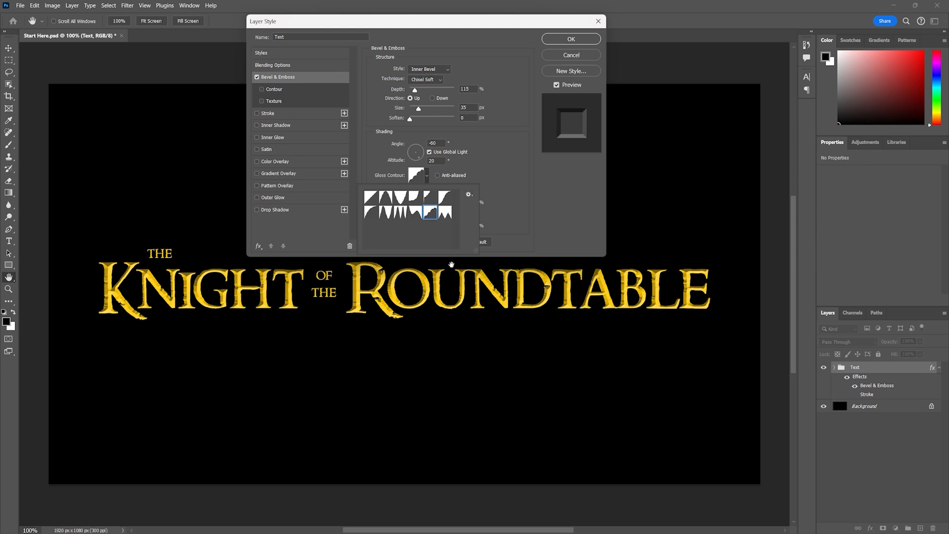
click(371, 197)
click(431, 218)
click(506, 170)
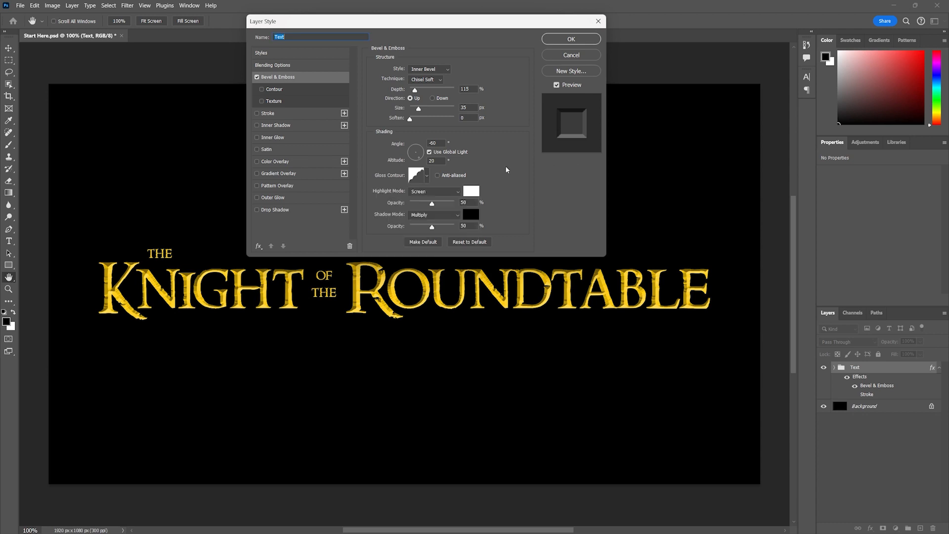
Step: Try the bevel highlight in Normal mode with the red colour f40000 and varying opacity
click(434, 192)
click(416, 202)
click(471, 192)
drag(436, 167, 474, 137)
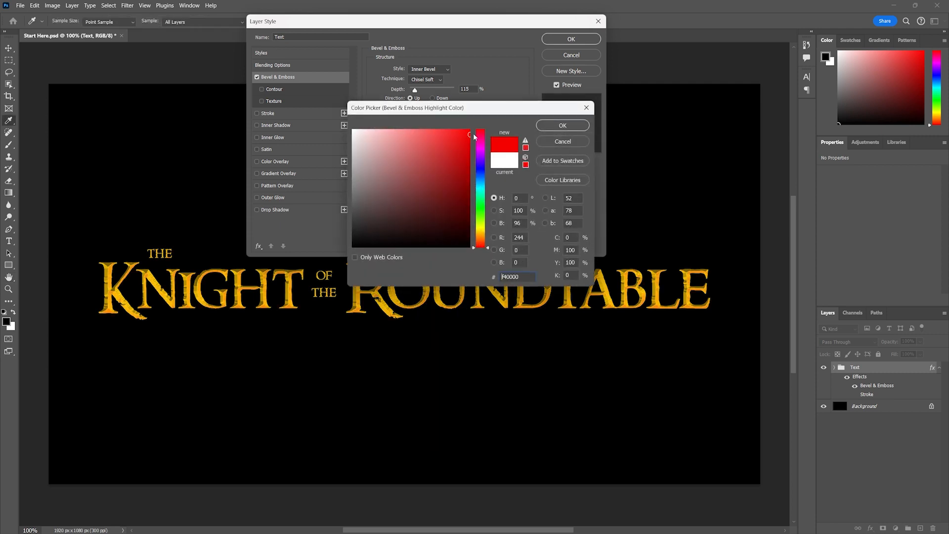
click(563, 125)
drag(434, 205, 424, 201)
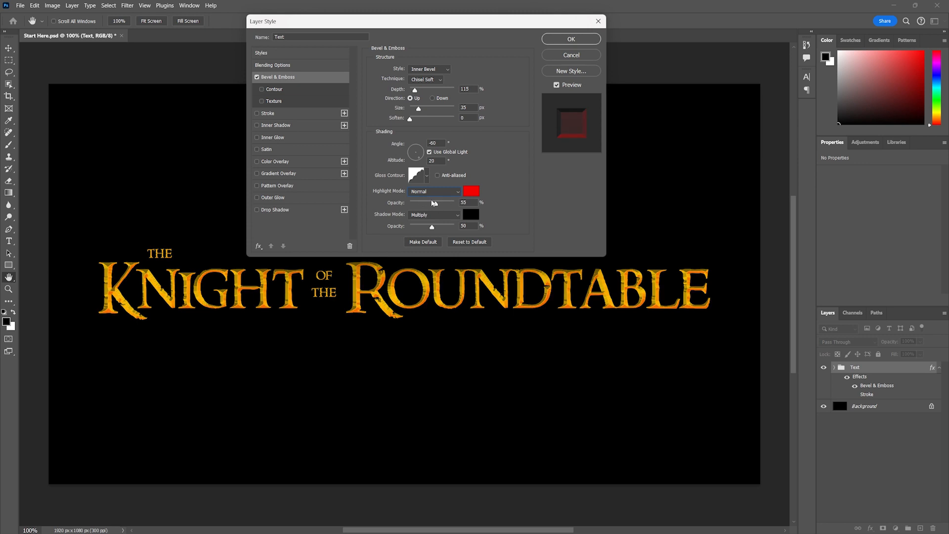
click(470, 191)
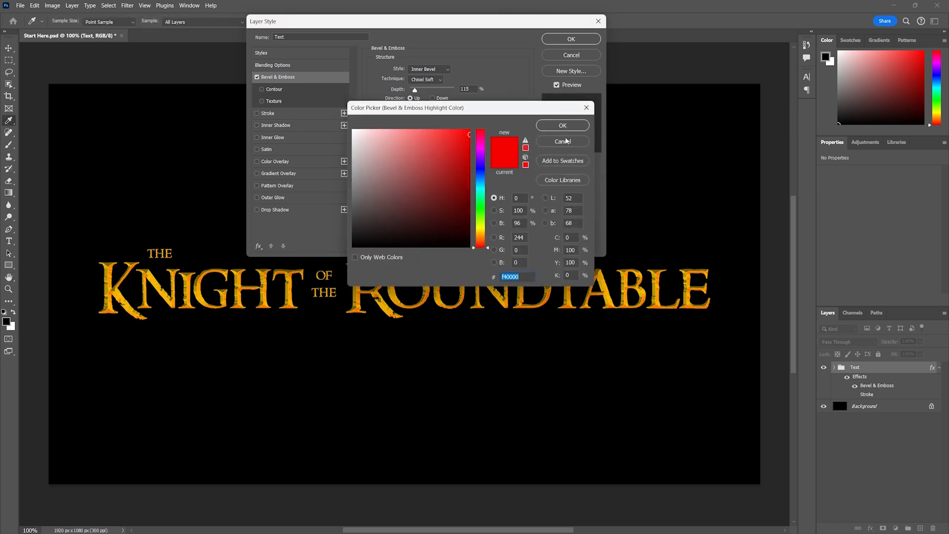
click(562, 142)
Step: Try the red bevel highlight in Screen mode at higher opacity and return its mode to Normal
click(435, 191)
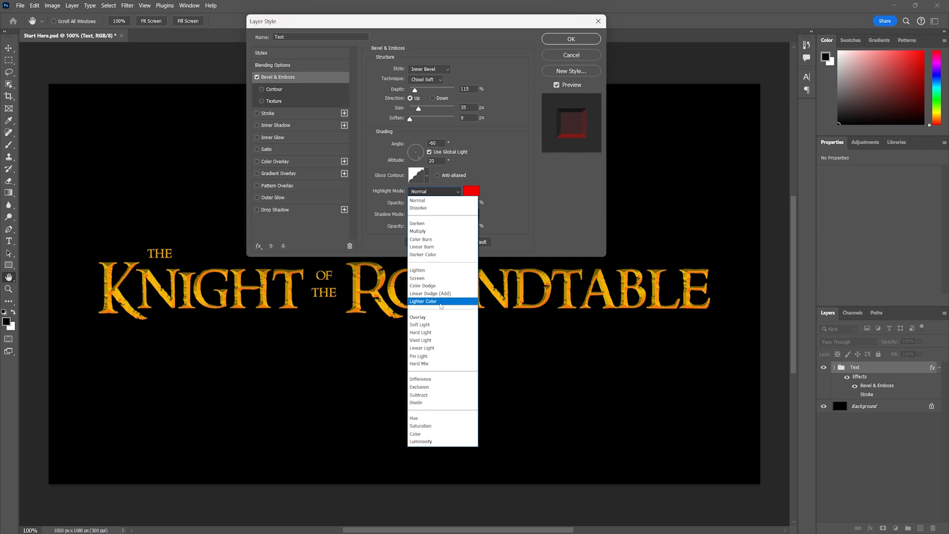
click(421, 277)
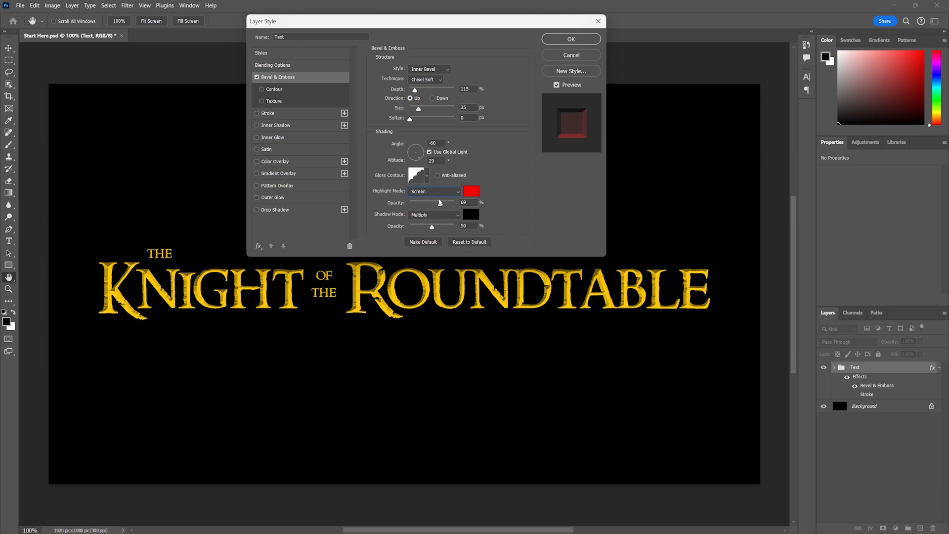
click(453, 204)
click(434, 192)
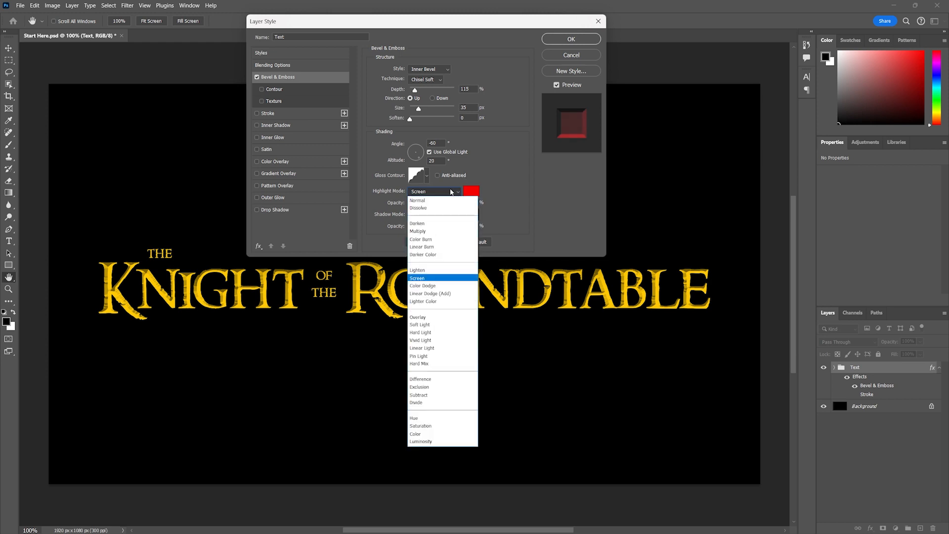
click(431, 198)
mouse_move(455, 204)
mouse_down()
mouse_move(432, 204)
mouse_move(441, 203)
mouse_up()
Step: Try the orange colour f27903 for the bevel highlight at 92% opacity
click(471, 191)
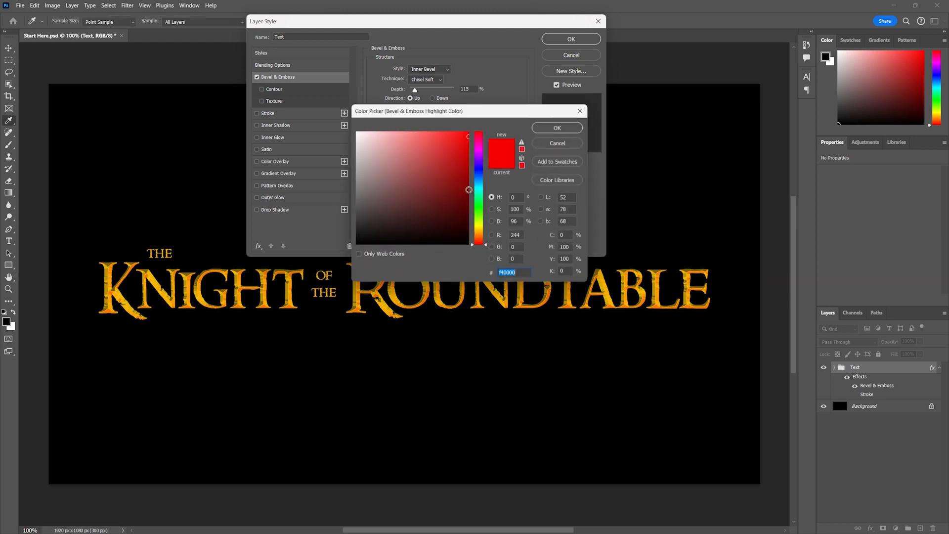
drag(480, 246, 482, 236)
drag(467, 171, 469, 135)
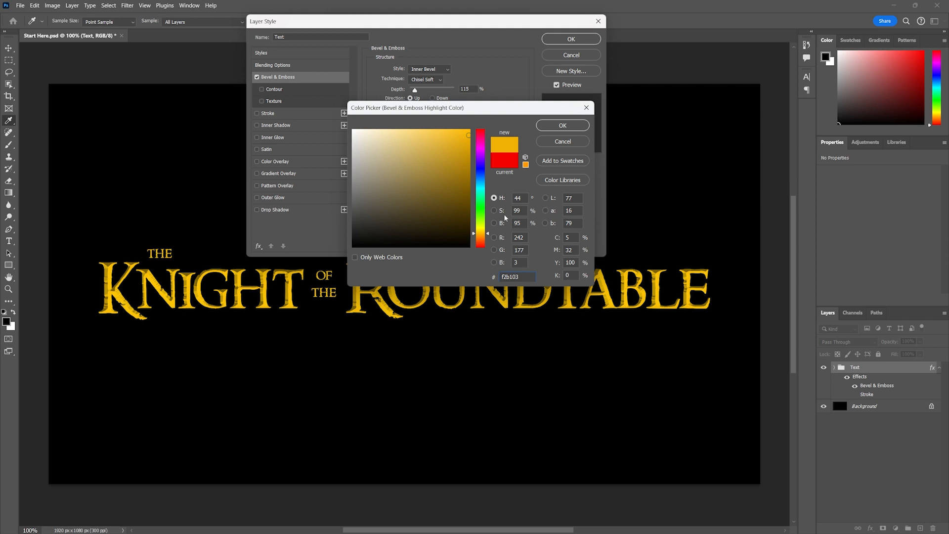
drag(481, 233, 481, 238)
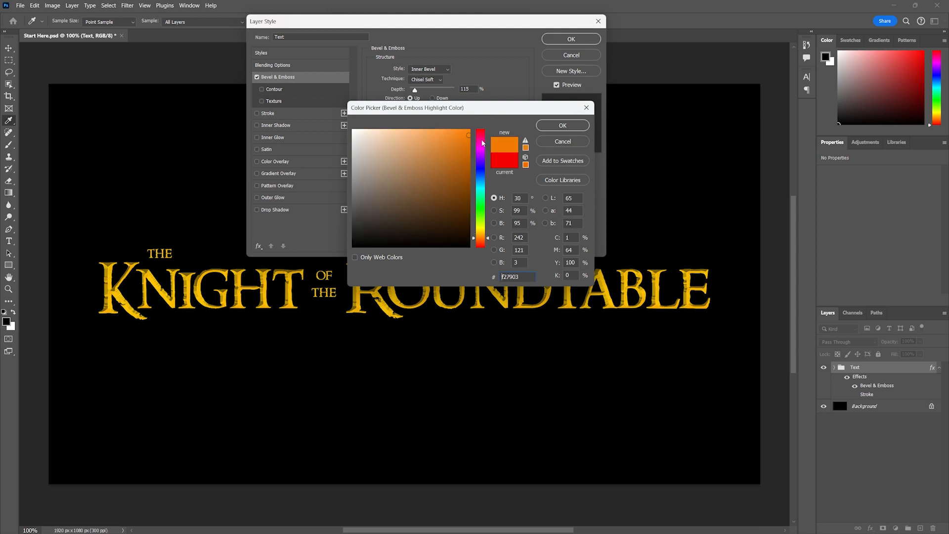
click(563, 125)
click(449, 205)
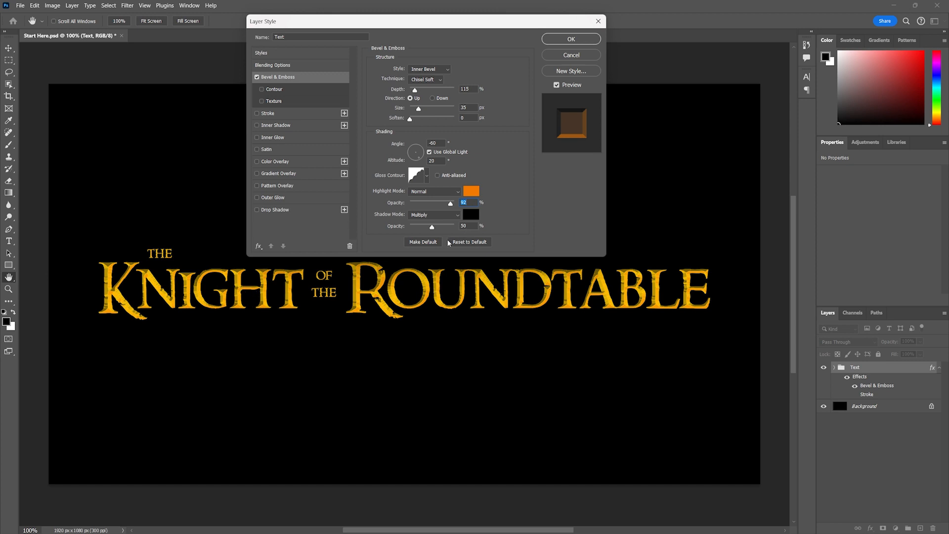
Step: Set the bevel's shadow opacity to 53% and its shadow colour to a dark red, about 3c0a0a
mouse_move(431, 226)
mouse_down()
mouse_move(444, 226)
mouse_move(434, 226)
mouse_up()
click(471, 214)
mouse_move(365, 237)
mouse_down()
mouse_move(384, 213)
mouse_move(436, 227)
mouse_move(451, 219)
mouse_up()
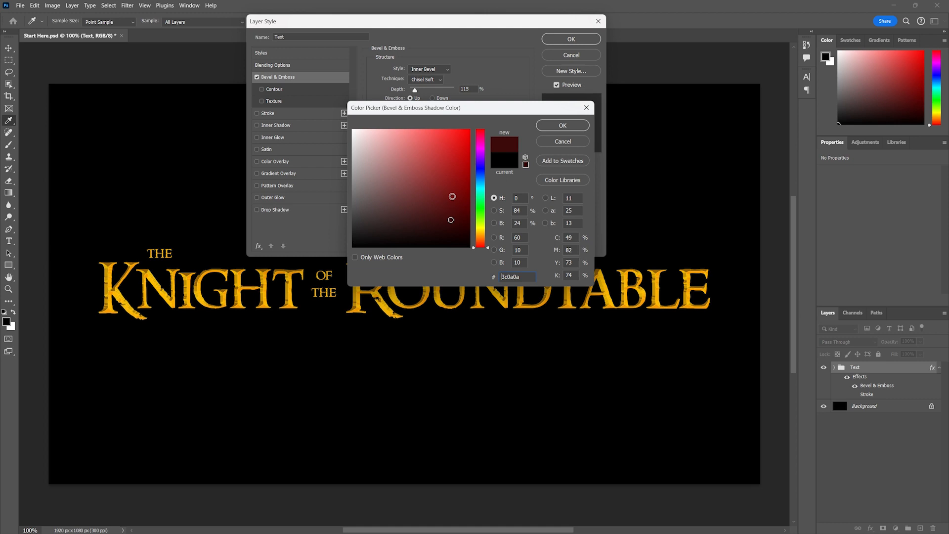
click(556, 125)
Step: Change the bevel's highlight colour to the golden orange f2ac03
click(469, 191)
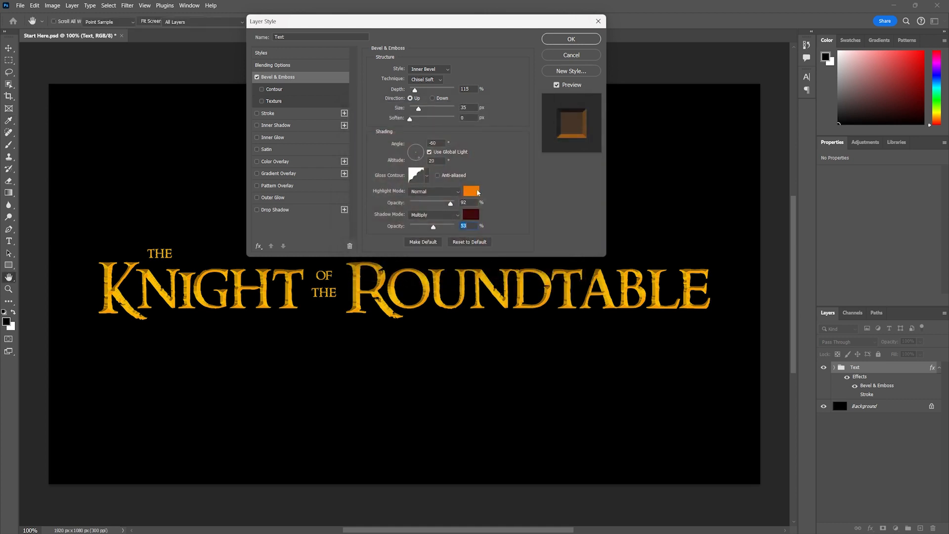
text(f2ac03)
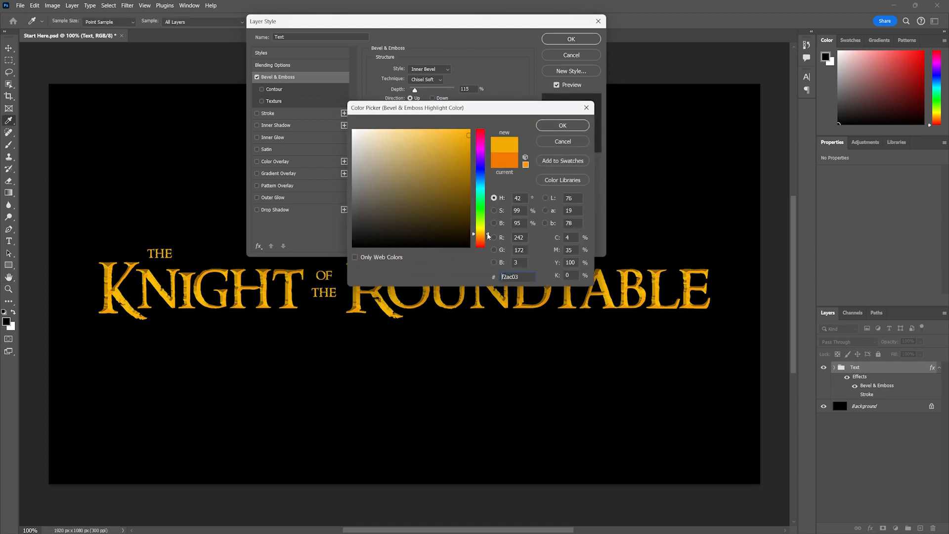
key(Return)
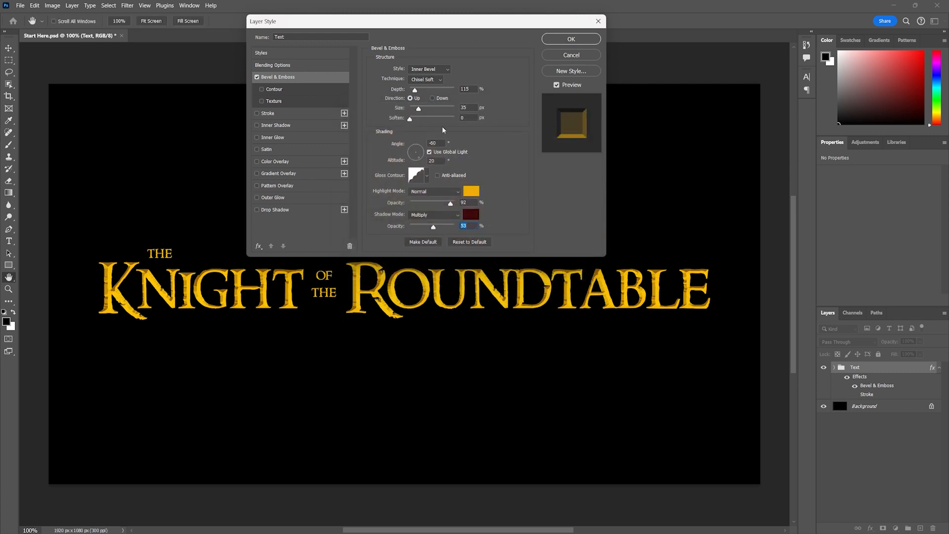
Step: Try the Darken, Multiply and Overlay blend modes for the bevel's highlight
click(455, 192)
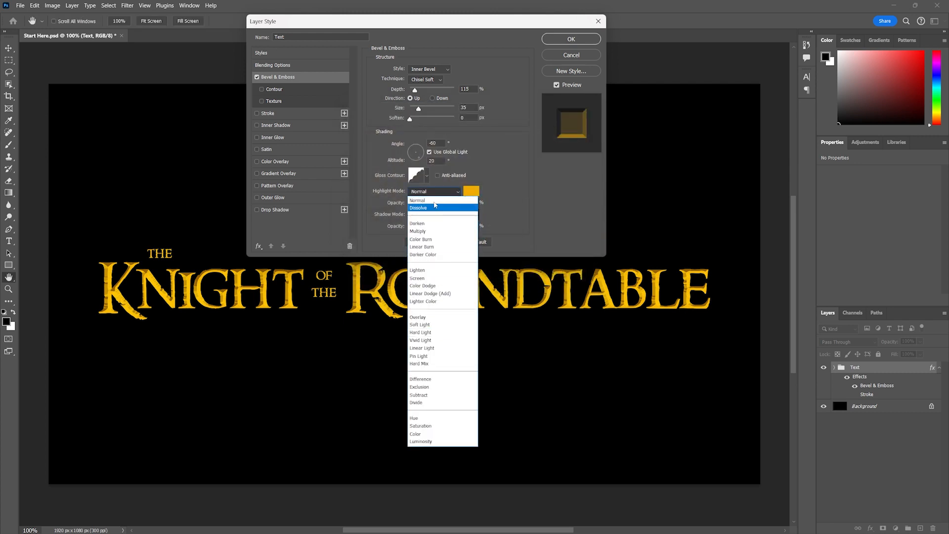
click(432, 225)
click(448, 193)
click(445, 230)
click(455, 194)
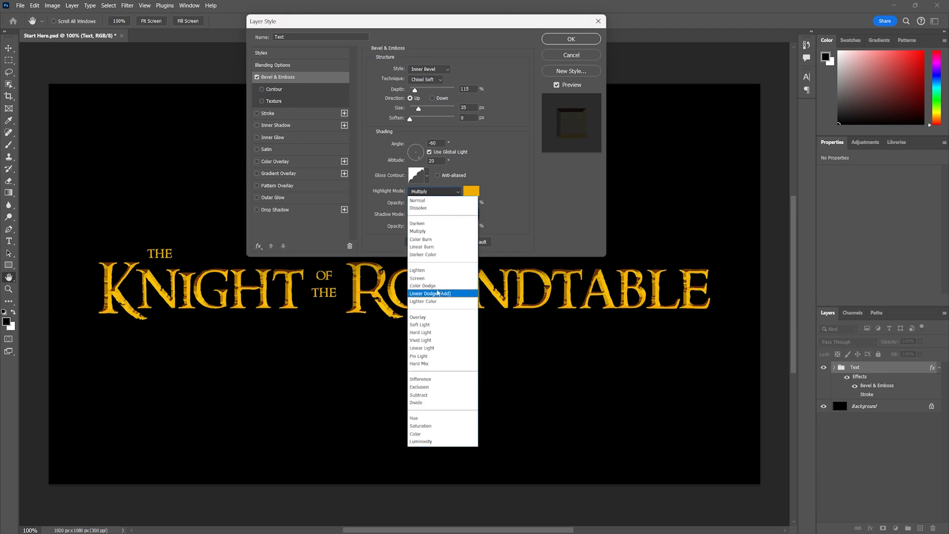
click(440, 309)
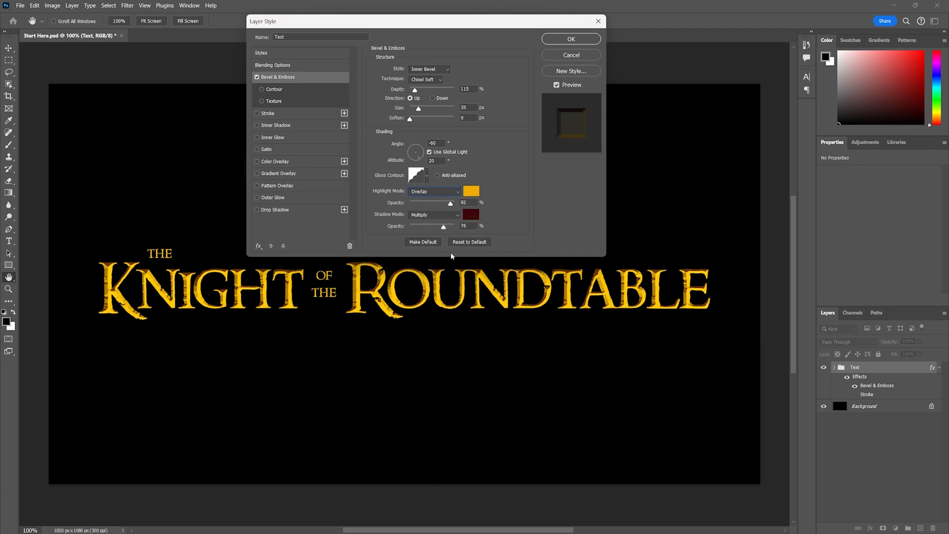
Step: Set the bevel's highlight to Screen mode at 100% opacity and the shadow opacity to 56%
mouse_move(451, 201)
mouse_down()
mouse_move(420, 204)
mouse_move(457, 203)
mouse_up()
click(454, 192)
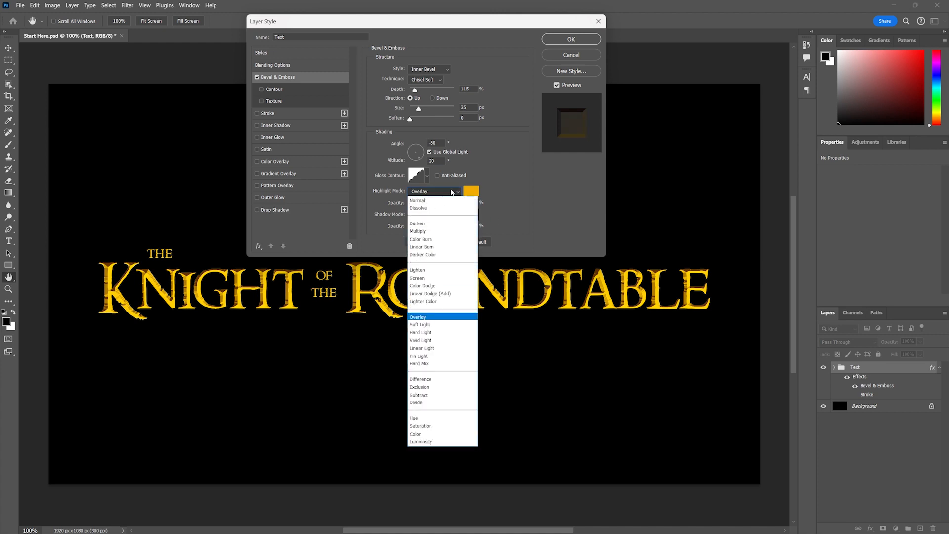
click(439, 279)
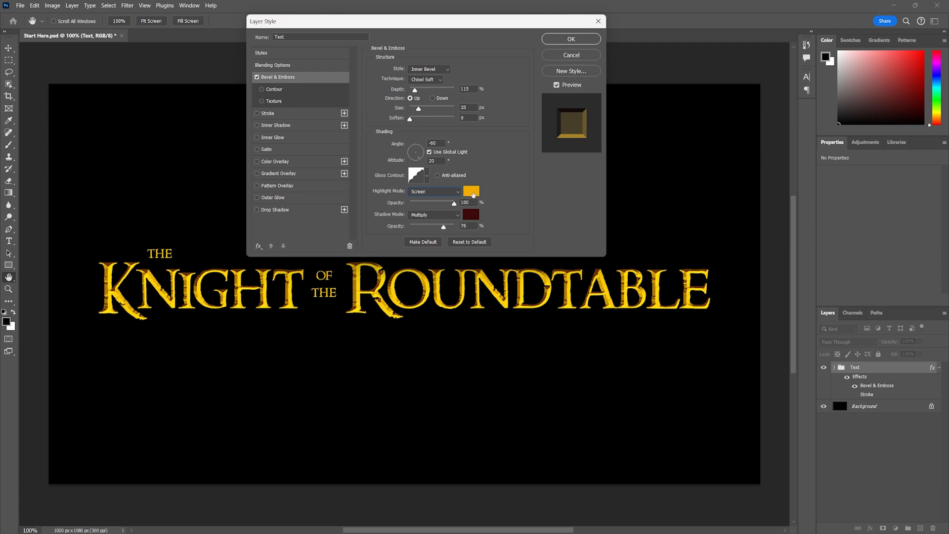
drag(446, 231, 435, 228)
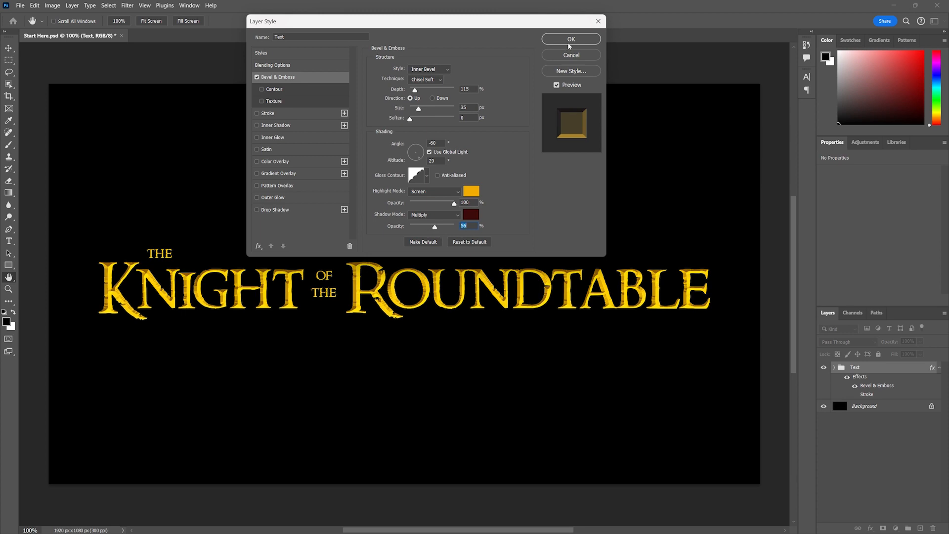
Step: Add a Contour to the bevel with an 81% range and bend its linear curve upward into a rounded arc
click(274, 90)
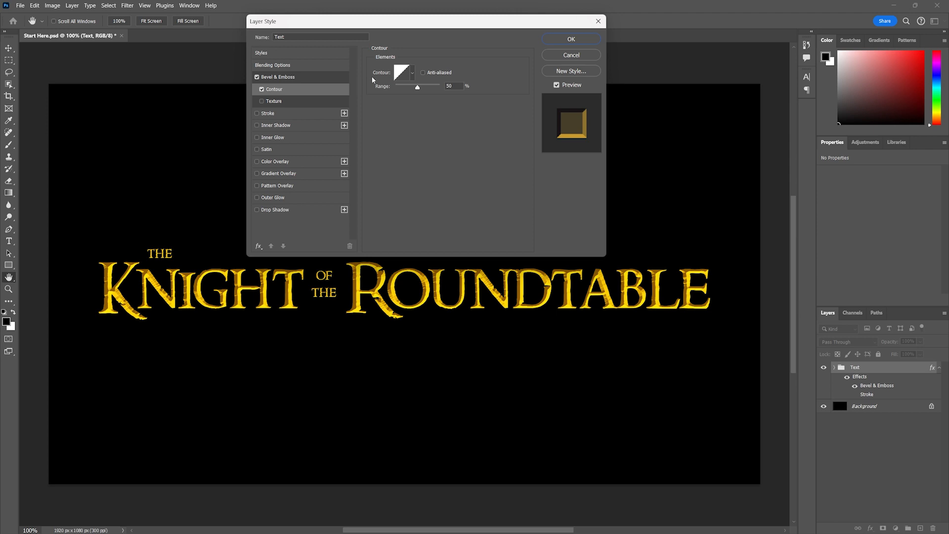
mouse_move(417, 88)
mouse_down()
mouse_move(405, 87)
mouse_move(460, 93)
mouse_move(395, 95)
mouse_move(431, 88)
mouse_up()
click(405, 76)
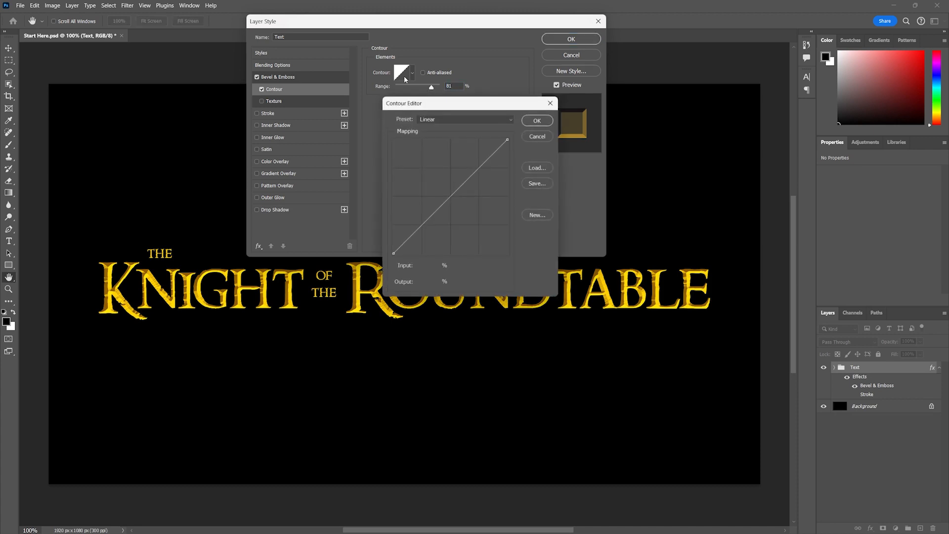
drag(459, 190, 437, 202)
click(539, 119)
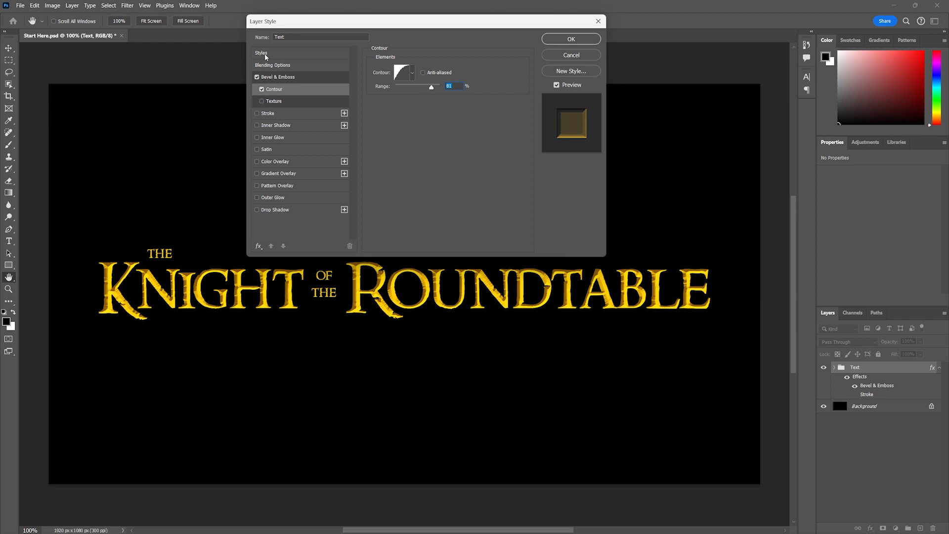
Step: Try a Texture on the bevel with its pattern scaled to 497%, and turn the texture off
click(274, 101)
click(421, 79)
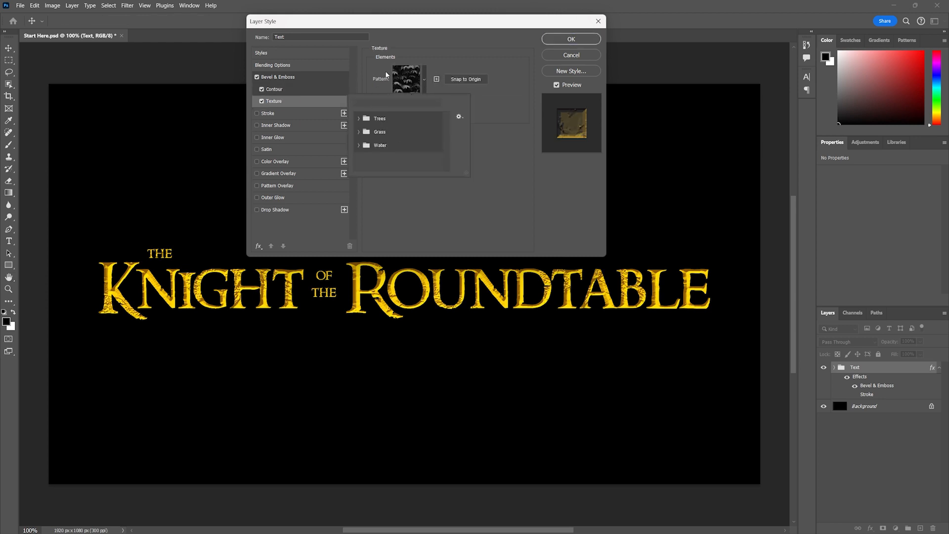
click(437, 79)
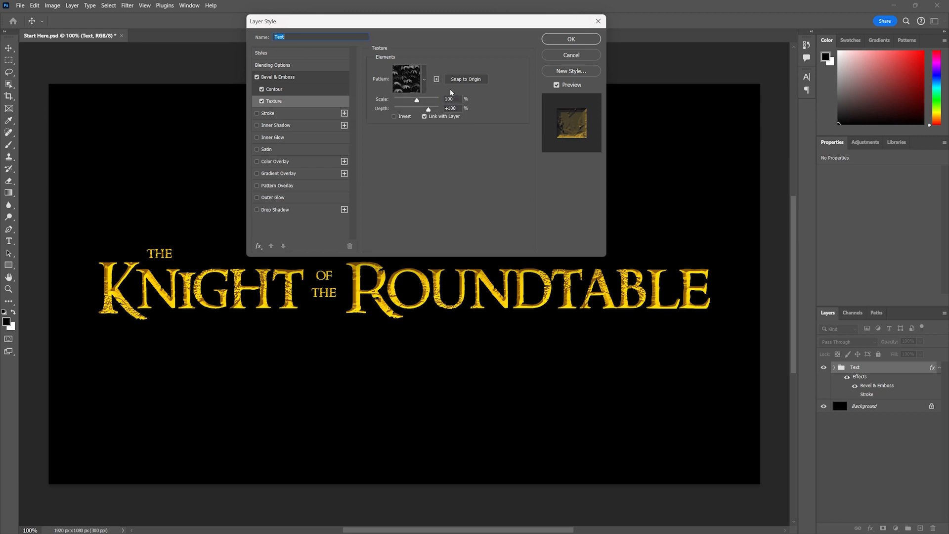
drag(419, 99, 427, 100)
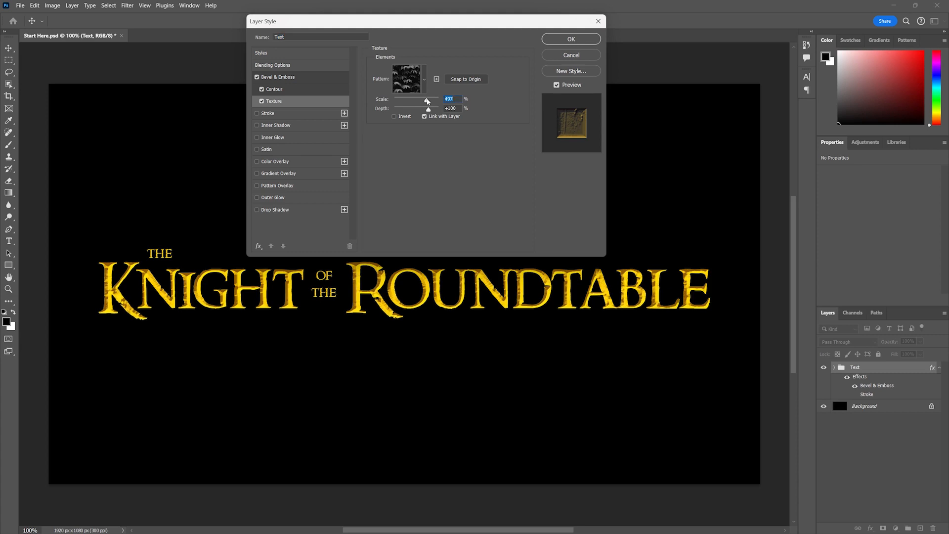
click(262, 102)
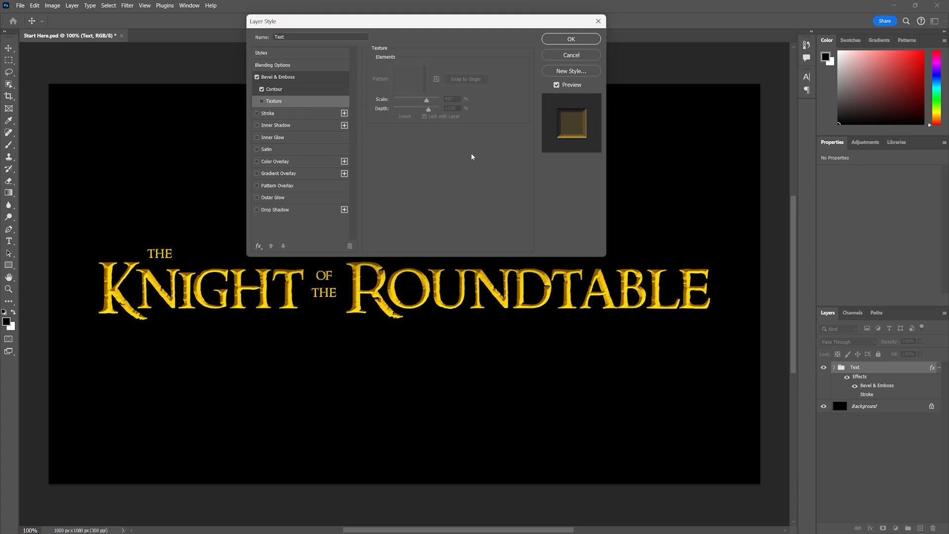
Step: Add an Outer Glow to the title group with 16% opacity, 24% spread and a 35 px size
click(257, 197)
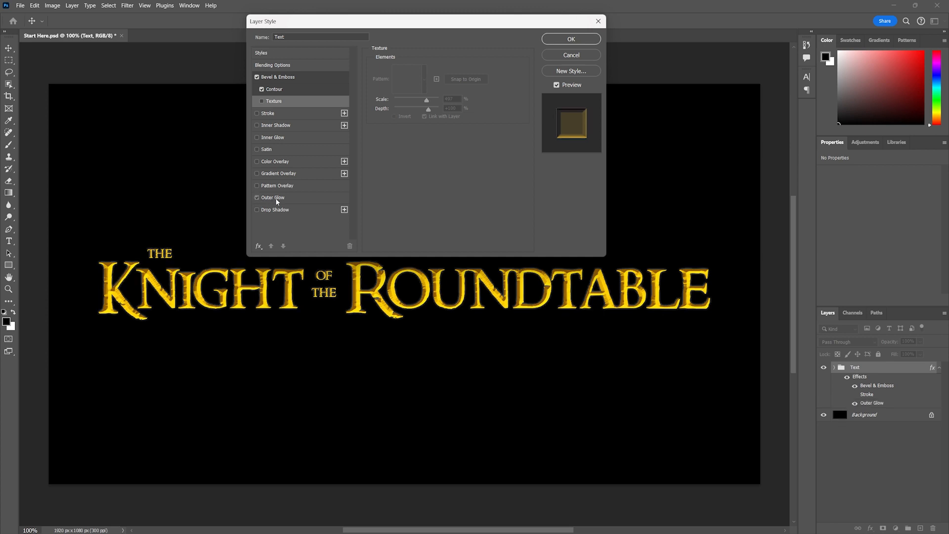
click(276, 203)
drag(421, 81, 430, 78)
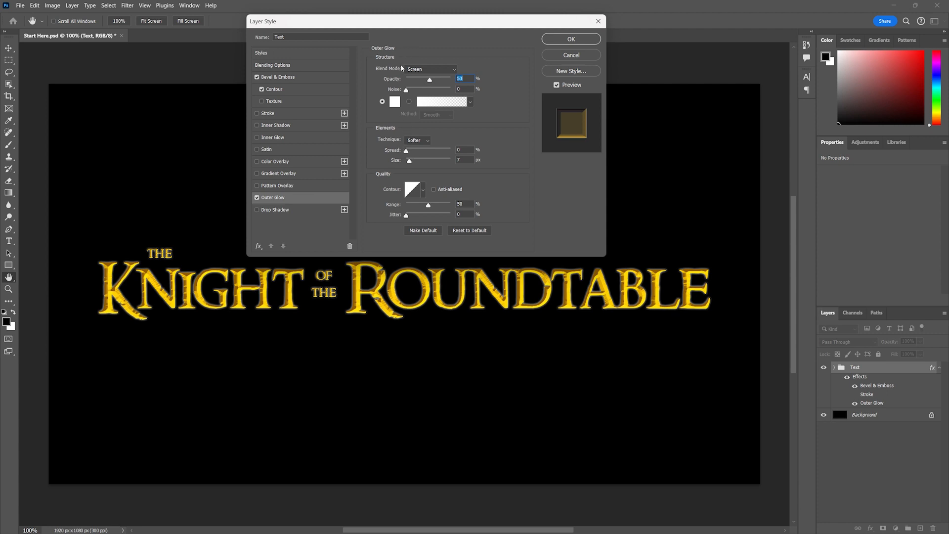
mouse_move(408, 153)
mouse_down()
mouse_move(424, 153)
mouse_move(417, 161)
mouse_up()
drag(426, 78, 413, 79)
Step: Change the outer glow color to the bright orange #fb7102
click(394, 101)
click(473, 145)
drag(473, 146, 470, 147)
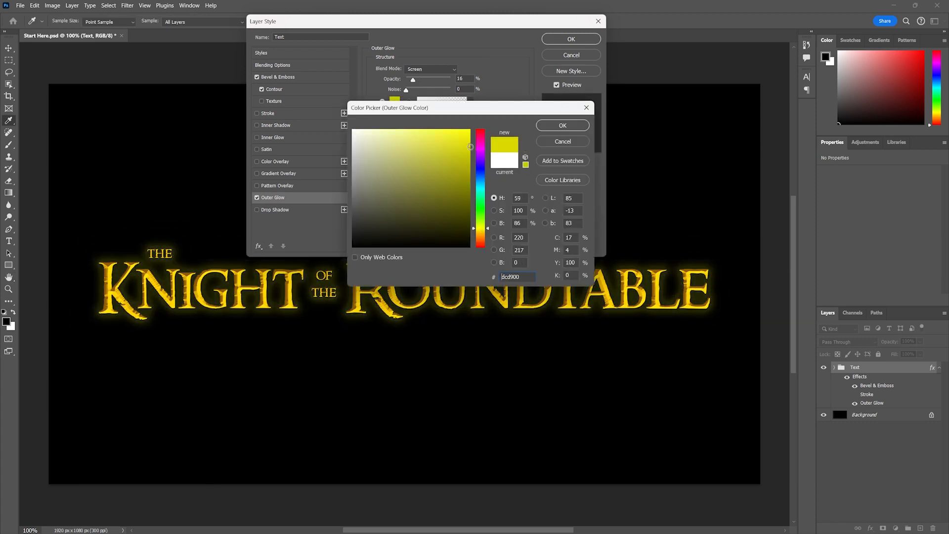
click(469, 133)
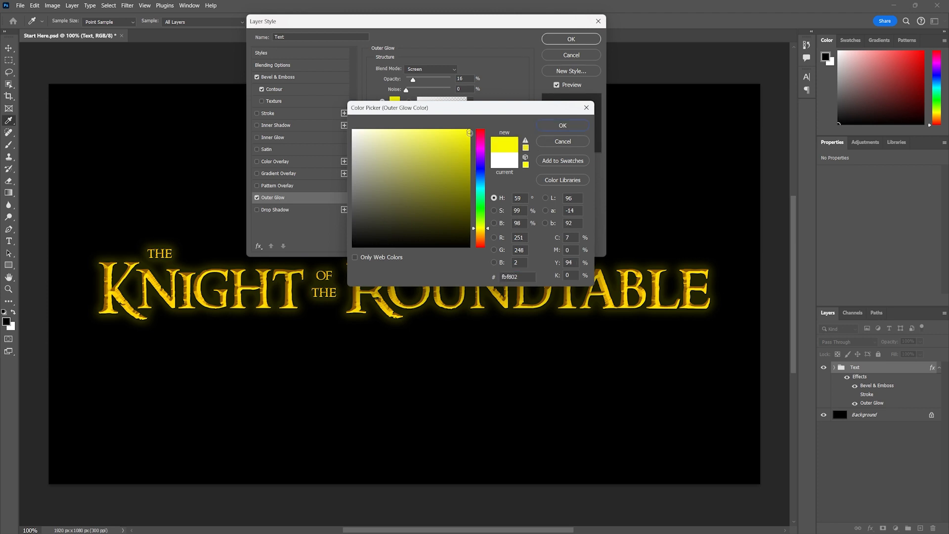
drag(489, 228, 486, 240)
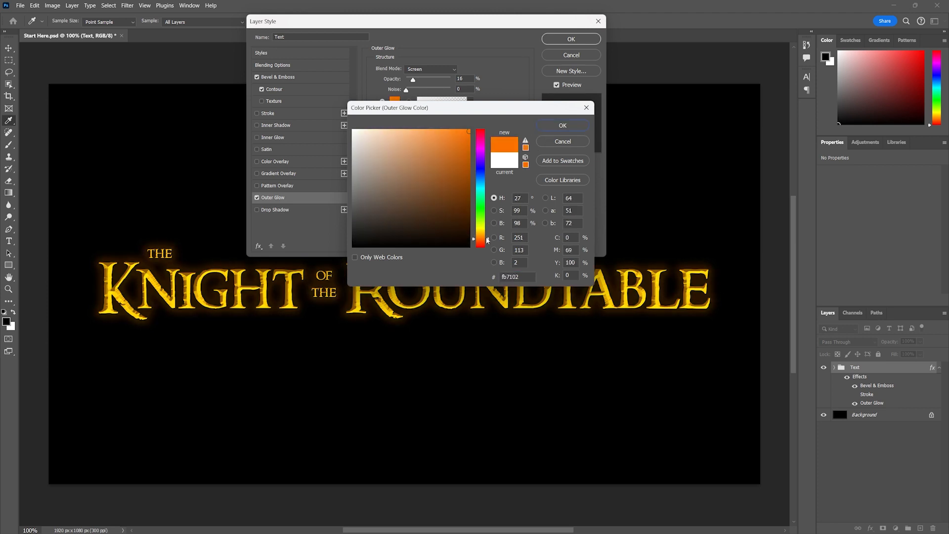
click(562, 125)
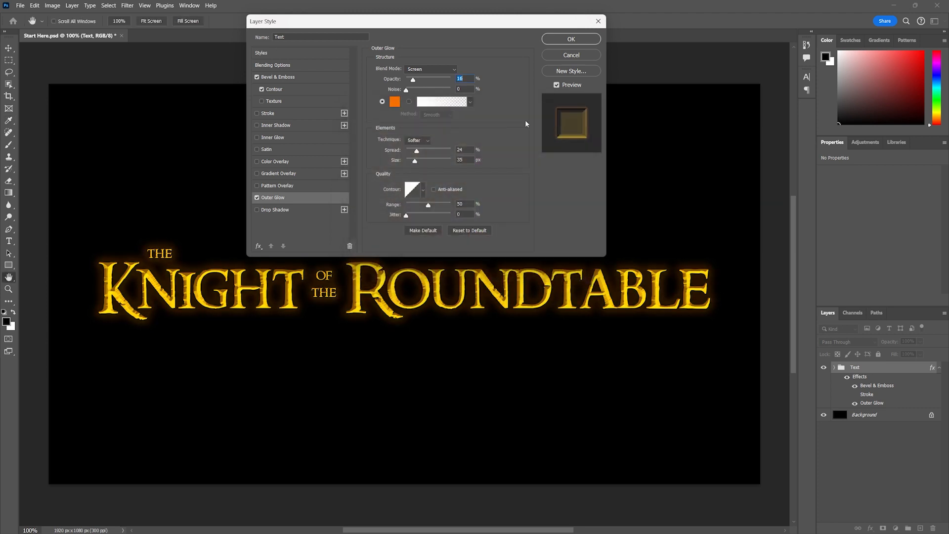
Step: Fine-tune the outer glow to 15% spread, 35 px size and 16% opacity
click(415, 162)
drag(418, 150, 412, 151)
drag(415, 81, 414, 82)
Step: Save the layer effects as a new style named "GlowingRing" and close the layer style settings without applying them
click(571, 71)
text(GlowingRing)
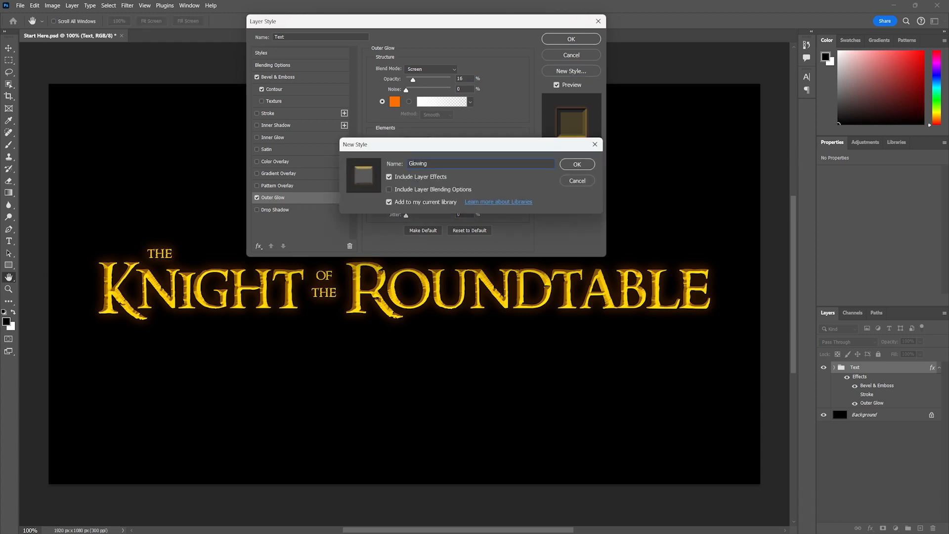
click(566, 167)
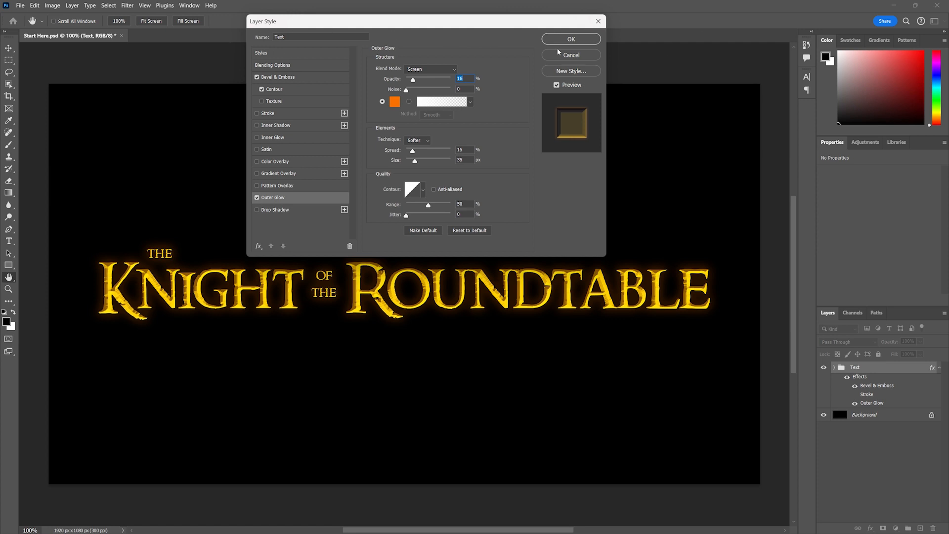
click(598, 21)
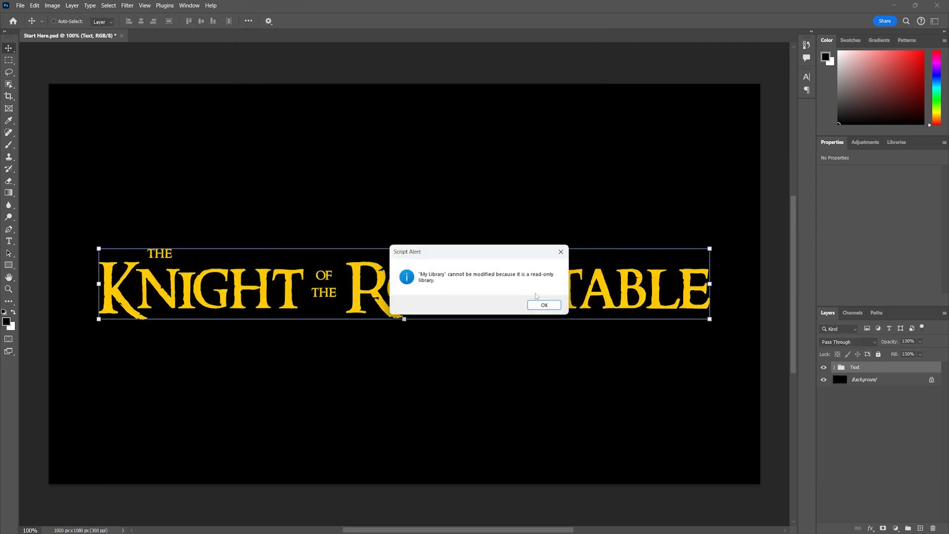
click(543, 303)
Step: Show the Styles panel and extend it downward to bring the saved custom style into view
click(183, 5)
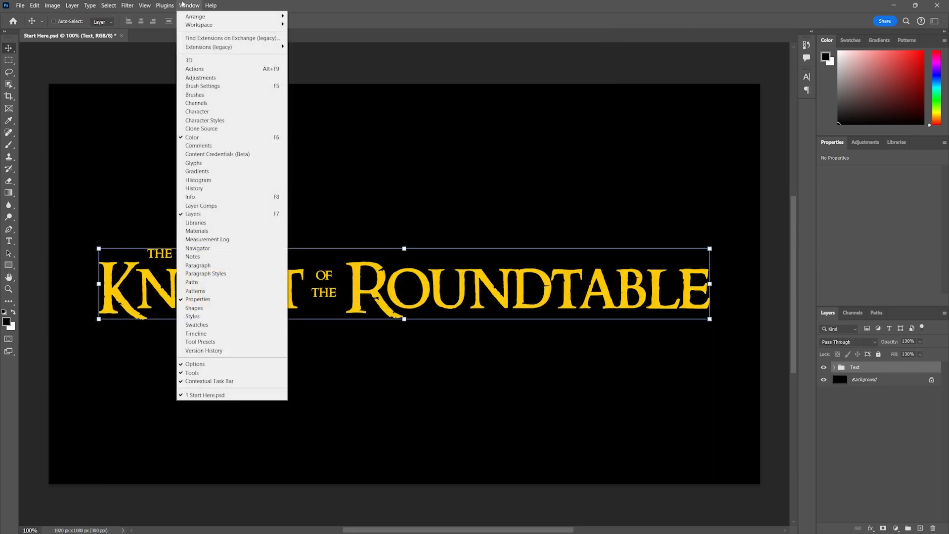
click(195, 317)
drag(735, 197, 737, 260)
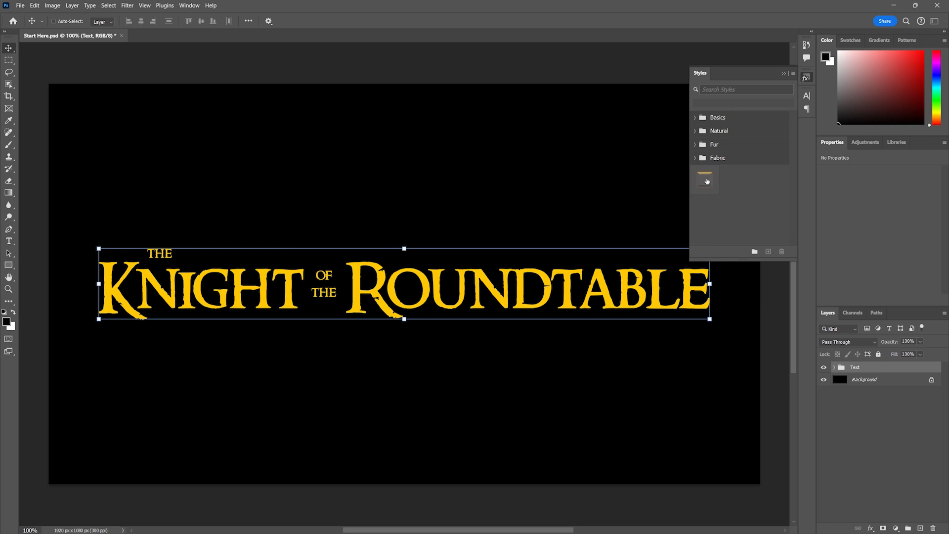
Step: Add the test text "UCF" above the title and enlarge it to 40.78 pt
click(9, 240)
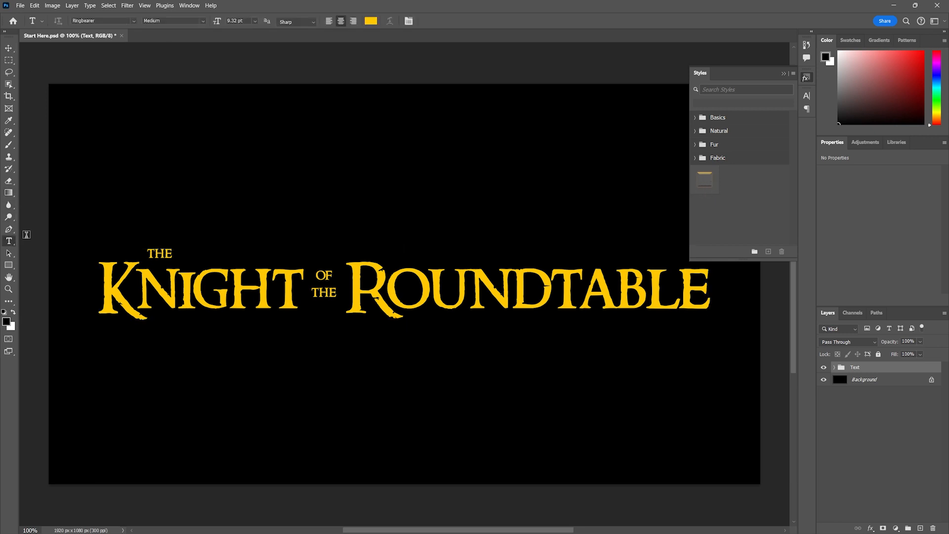
click(253, 131)
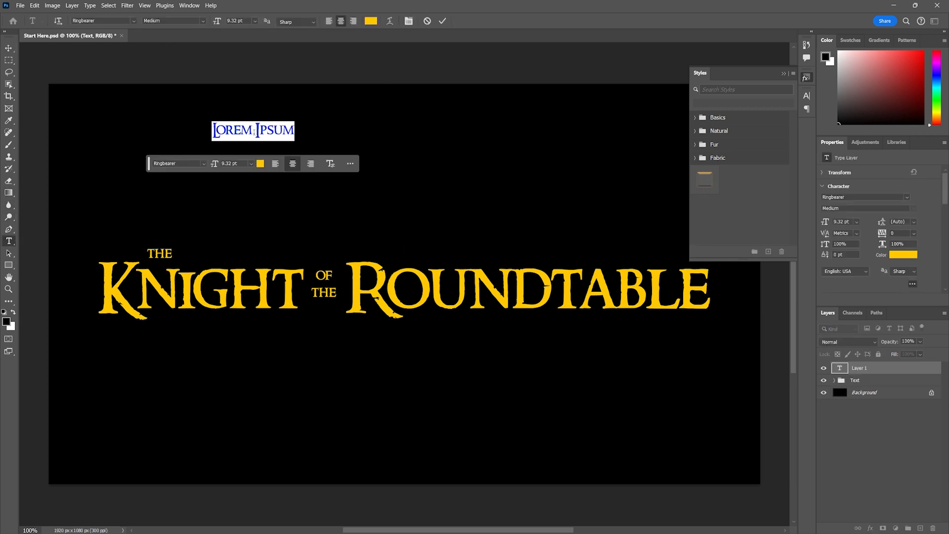
text(UCF)
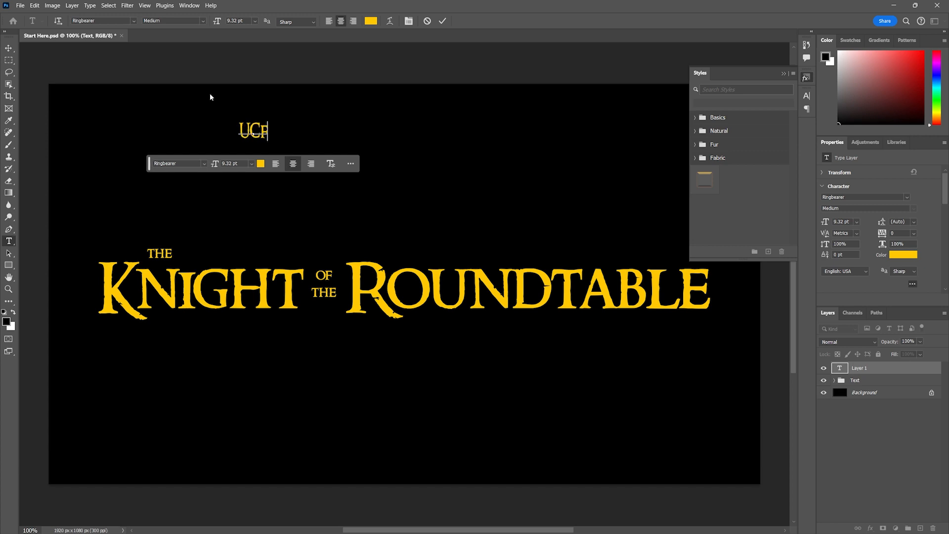
key(ctrl+Return)
key(v)
drag(267, 139, 419, 205)
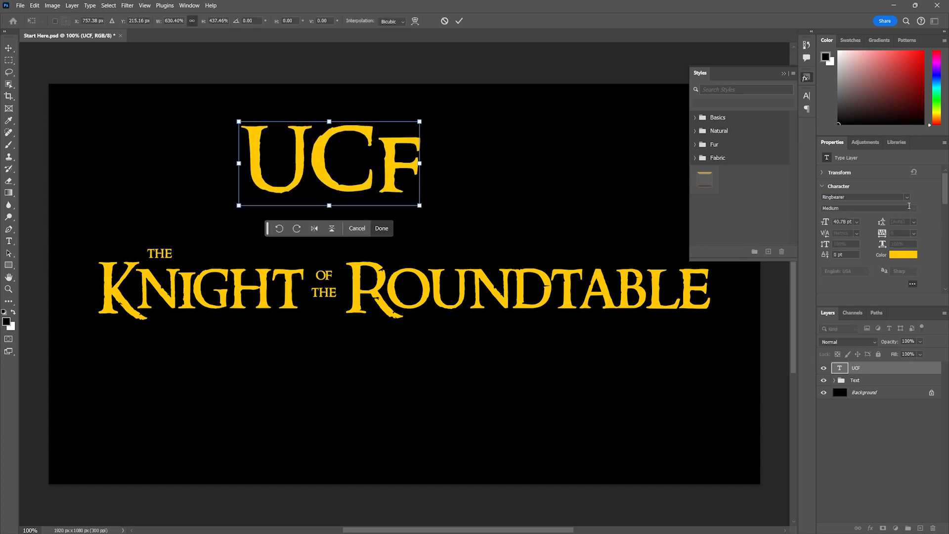
Step: Try the saved custom style on the UCF text, undo it, and delete the test layer
scroll(907, 209, down, 6)
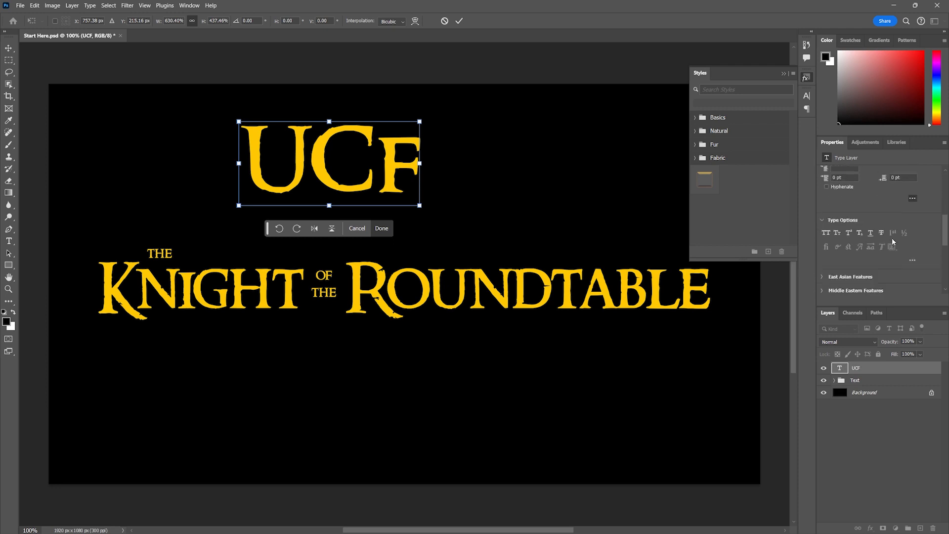
click(704, 179)
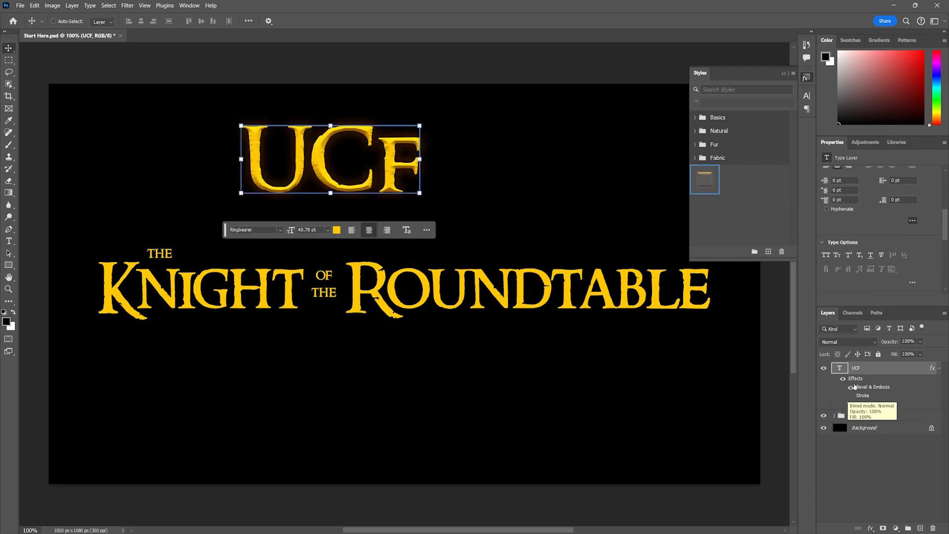
key(ctrl+z)
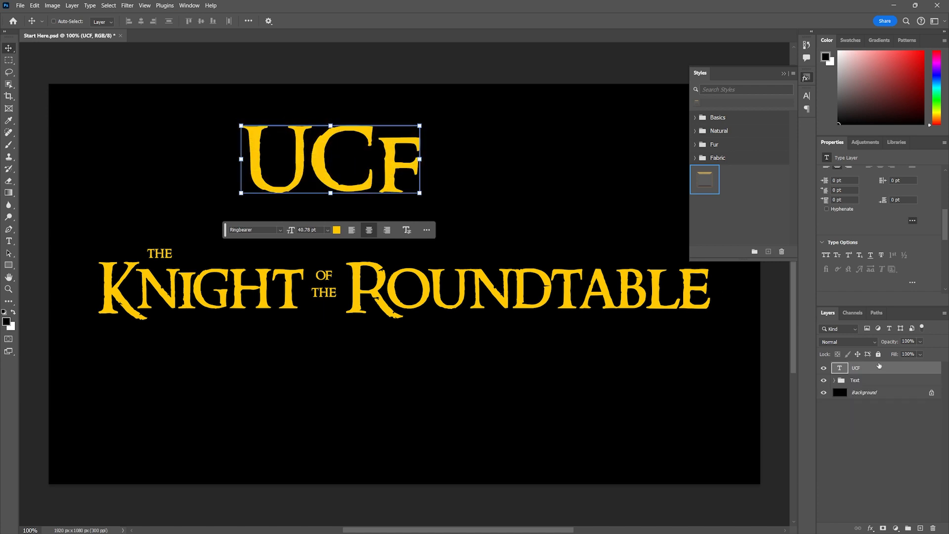
click(704, 181)
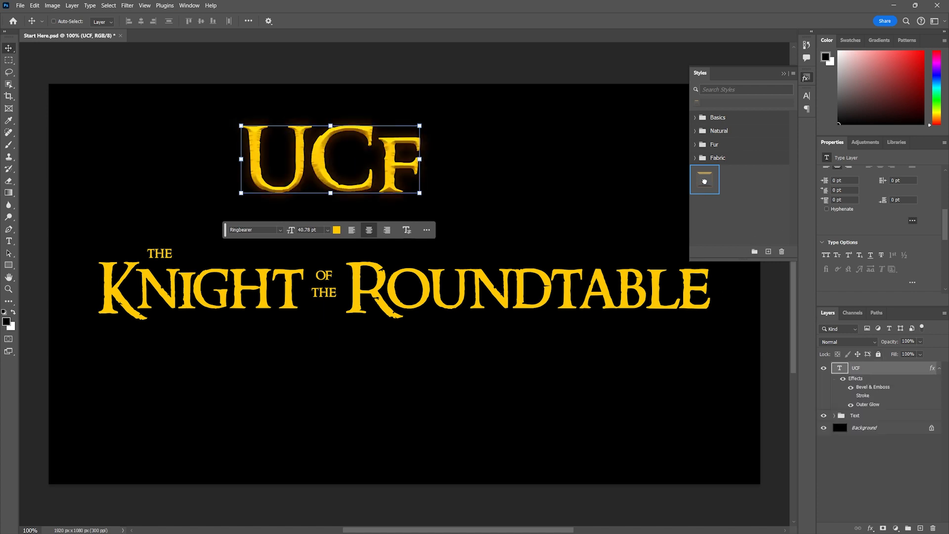
key(ctrl+z)
key(Delete)
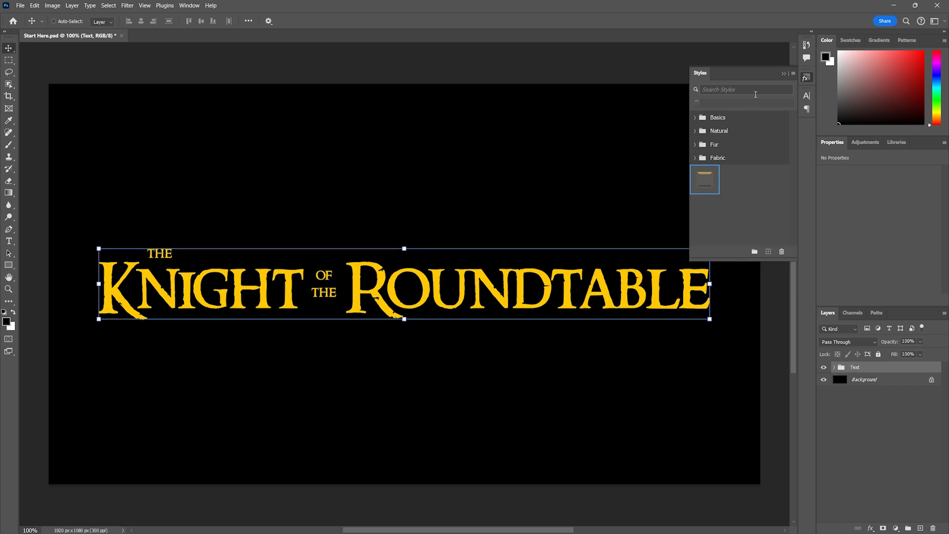
Step: Browse the preset style folders and try two Natural presets on the Text group, including the wood plank one
click(695, 117)
click(695, 117)
click(696, 131)
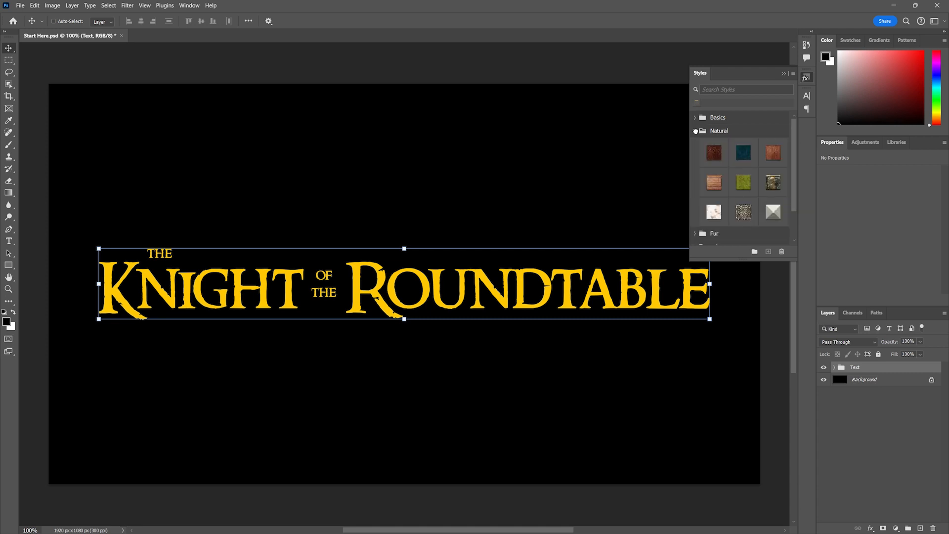
click(695, 131)
click(696, 131)
click(714, 183)
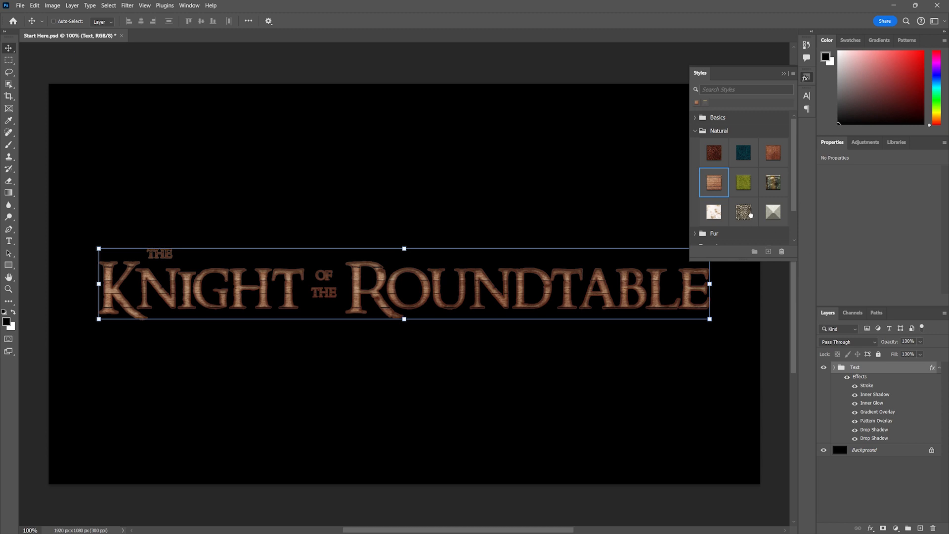
click(750, 215)
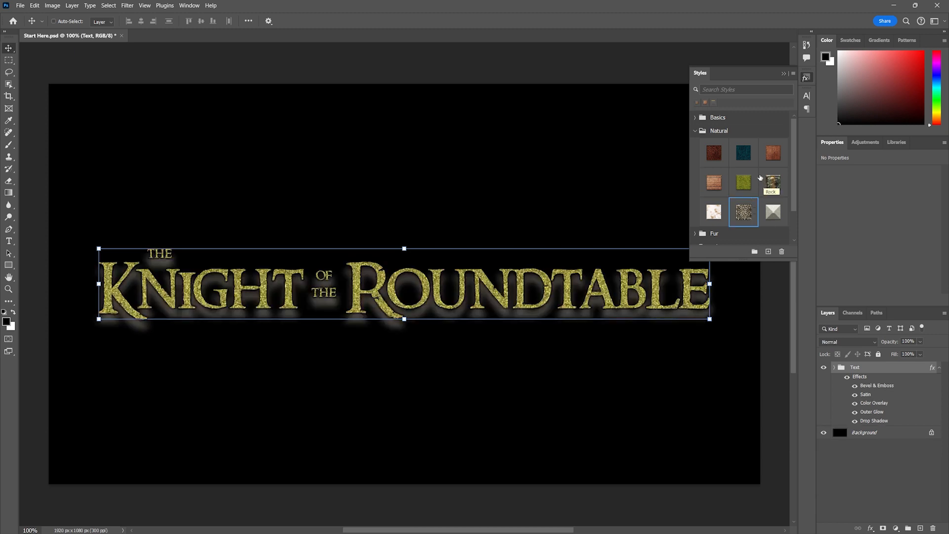
key(ctrl+z)
Step: Apply the saved custom glow style to the Text group and collapse the Styles panel
drag(793, 172, 793, 207)
click(706, 231)
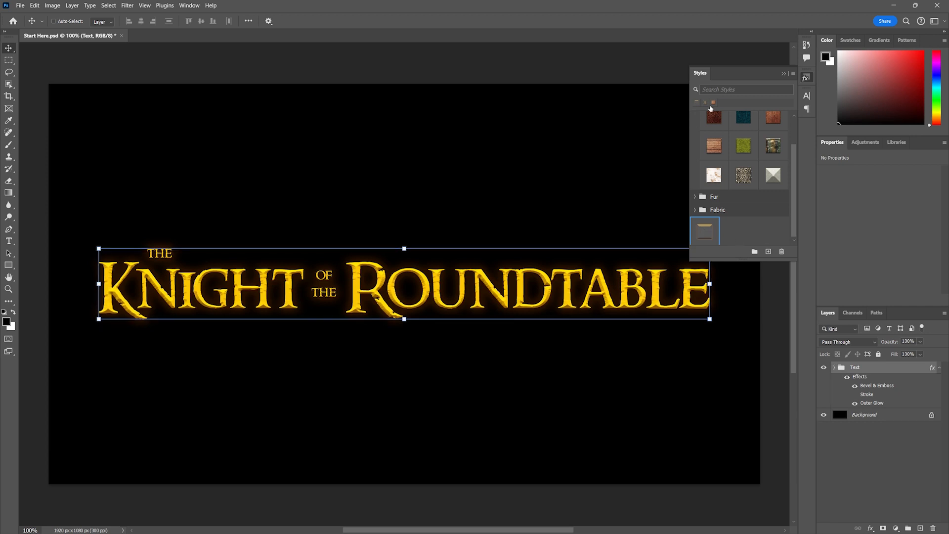
click(784, 74)
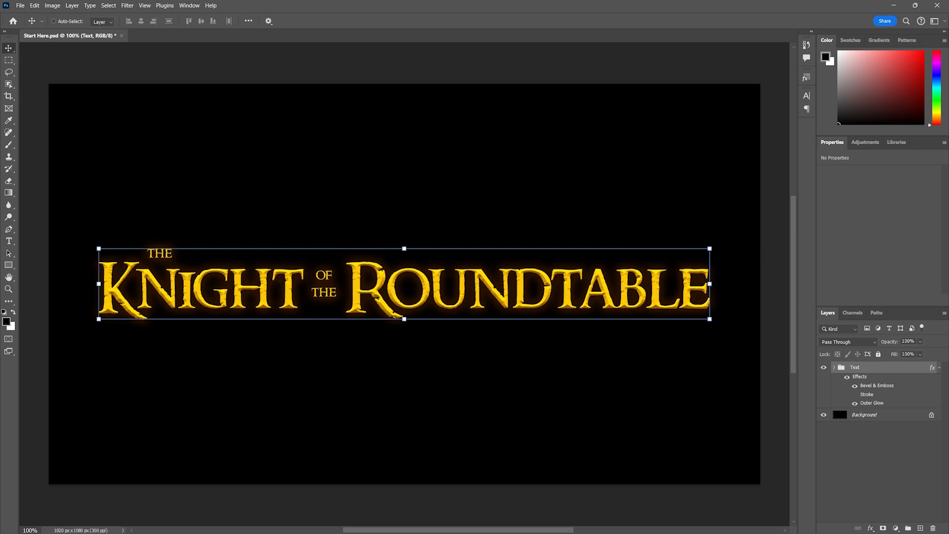
Step: Place the stone image AdobeStock_110318647 and scale it to 1973 x 1316 px to cover the whole canvas
drag(948, 43, 498, 73)
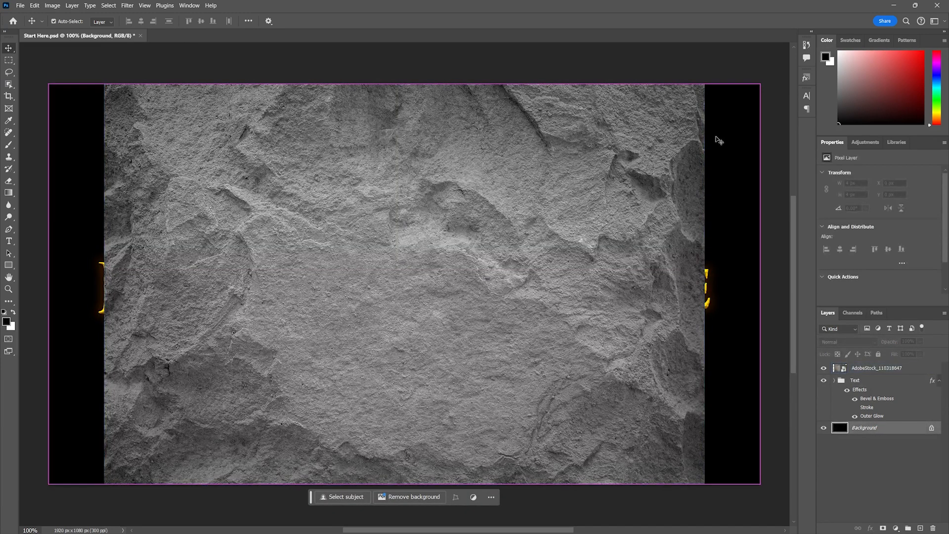
click(852, 368)
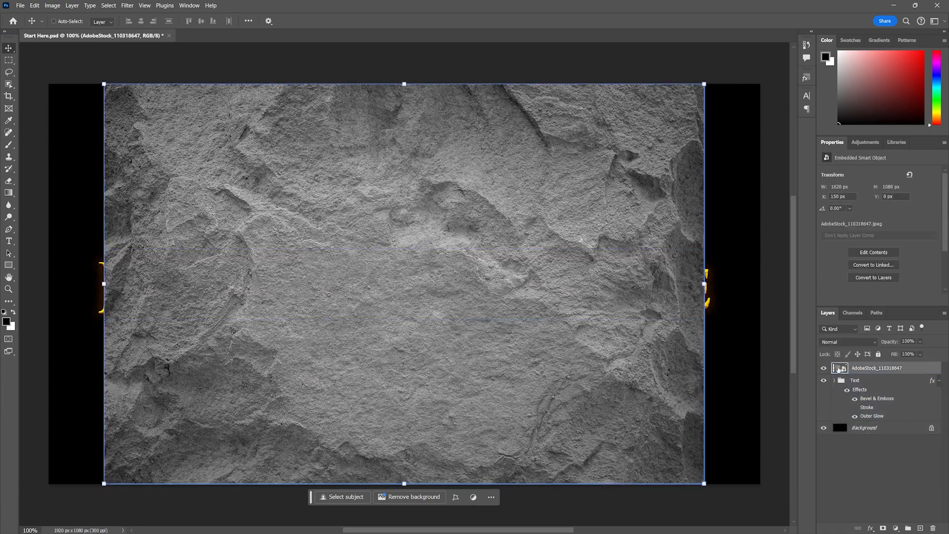
drag(104, 284, 41, 284)
drag(704, 284, 669, 303)
drag(211, 274, 299, 262)
key(Return)
Step: Move the stone layer beneath the Text group and rename it "Bg Stone"
drag(853, 368, 862, 421)
double_click(867, 415)
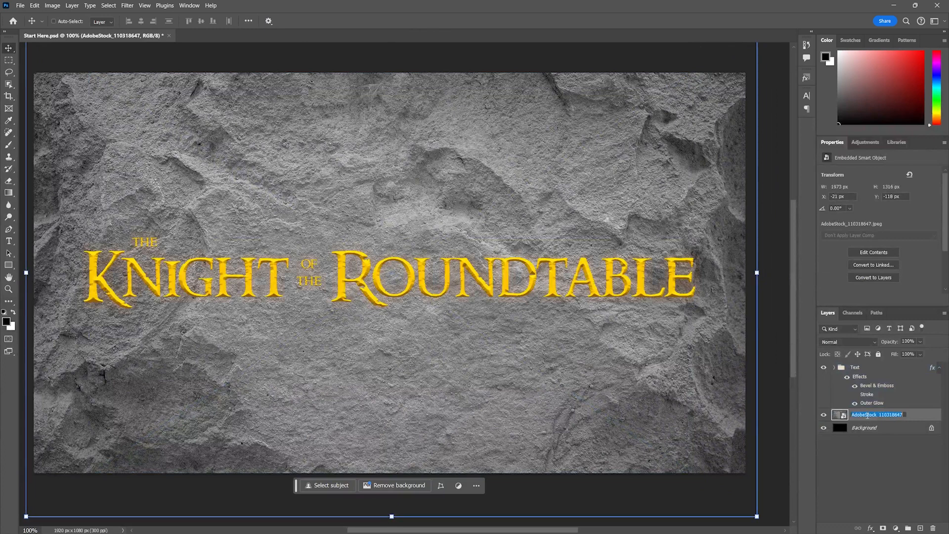
text(Bg Stone)
key(Return)
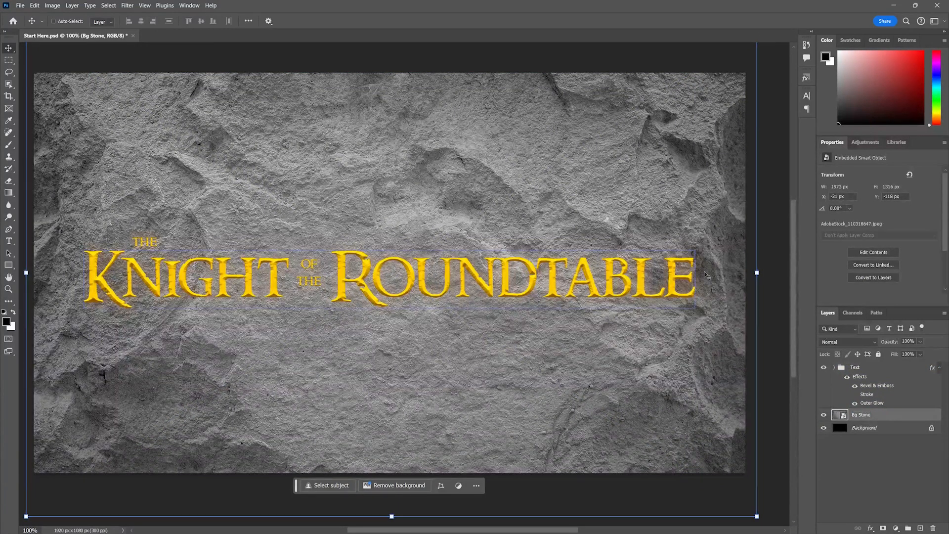
Step: Keep the Bg Stone layer in Normal blend mode and lower its opacity to 25%
click(856, 342)
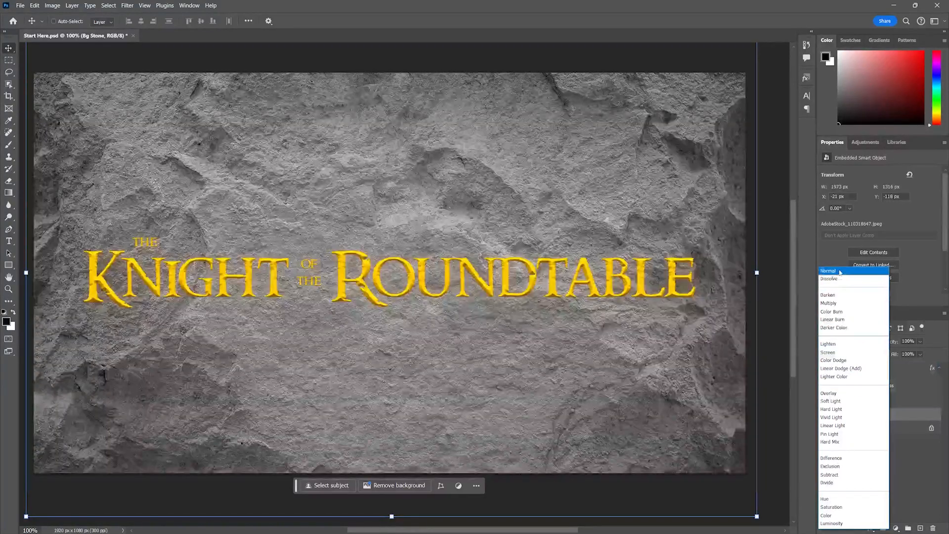
click(828, 271)
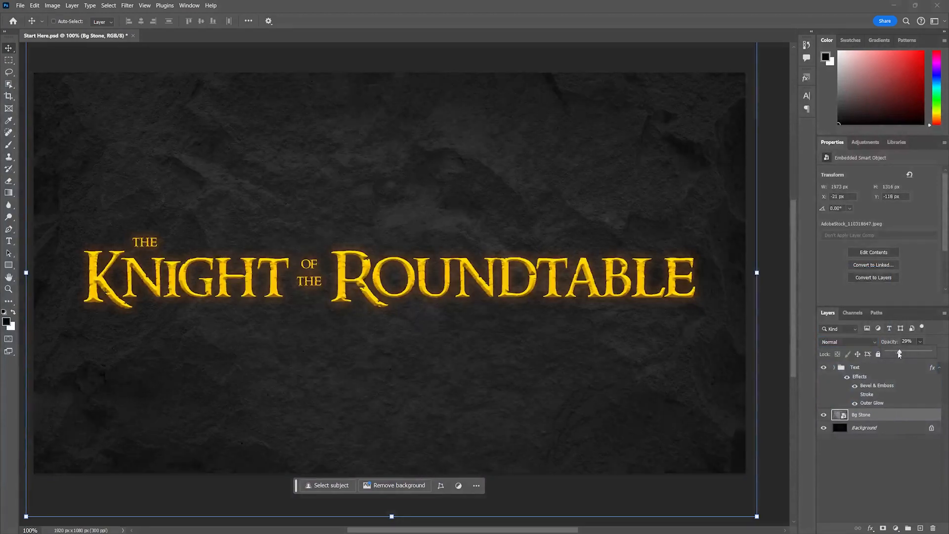
drag(897, 356, 902, 352)
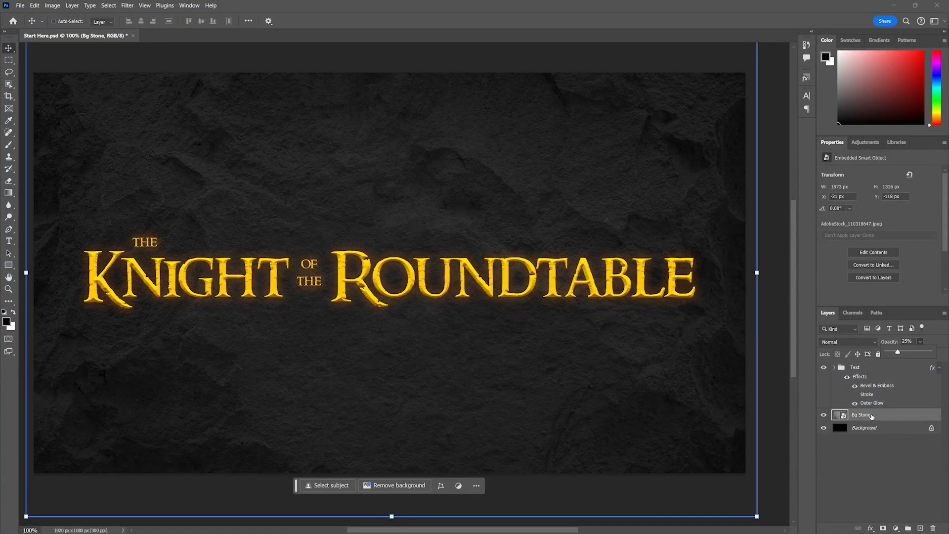
Step: Place the water image AdobeStock_494478951 and scale it to 1964 x 1309 px to cover the whole canvas
click(20, 5)
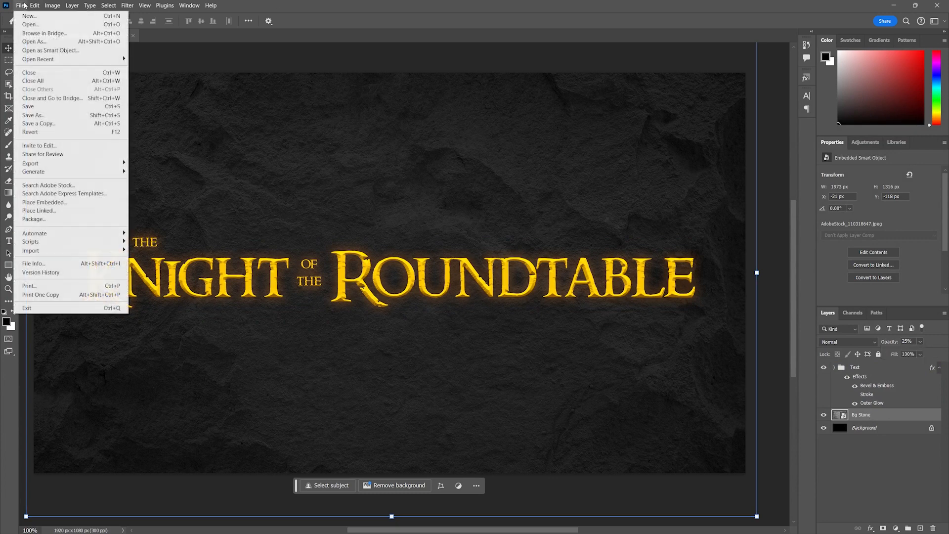
click(62, 207)
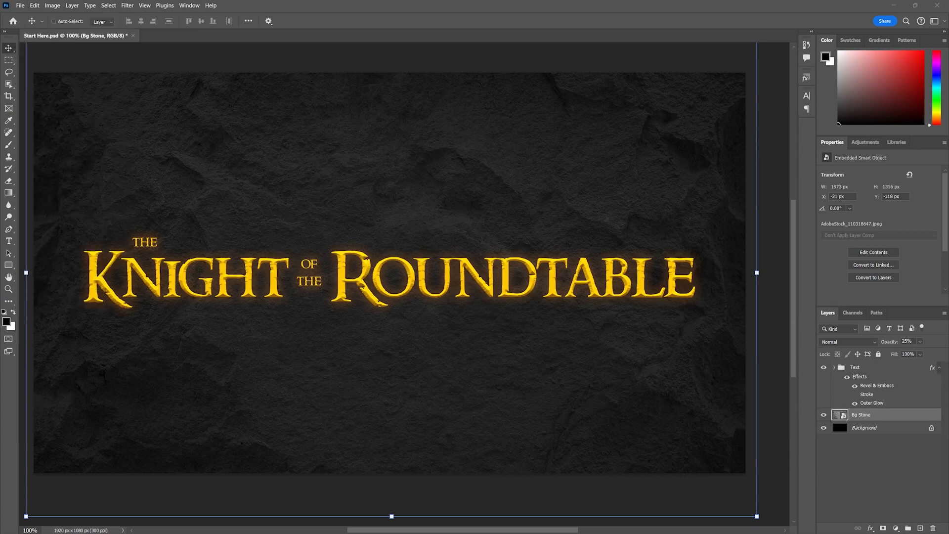
drag(423, 223, 419, 222)
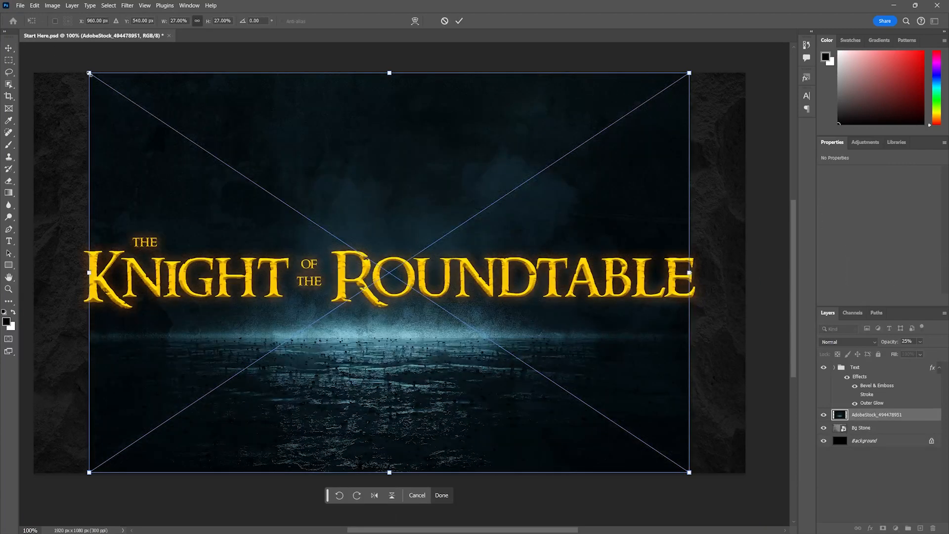
drag(89, 73, 48, 30)
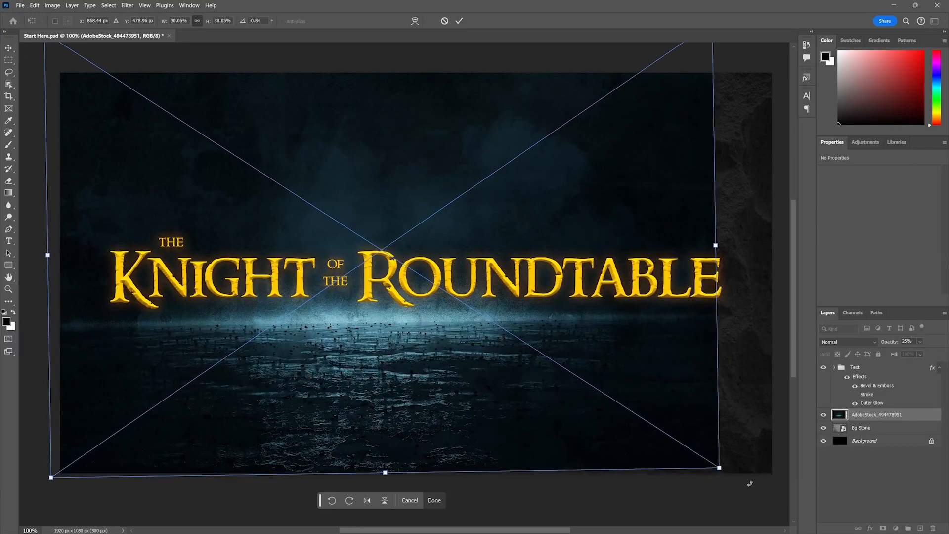
drag(722, 472, 769, 483)
key(Return)
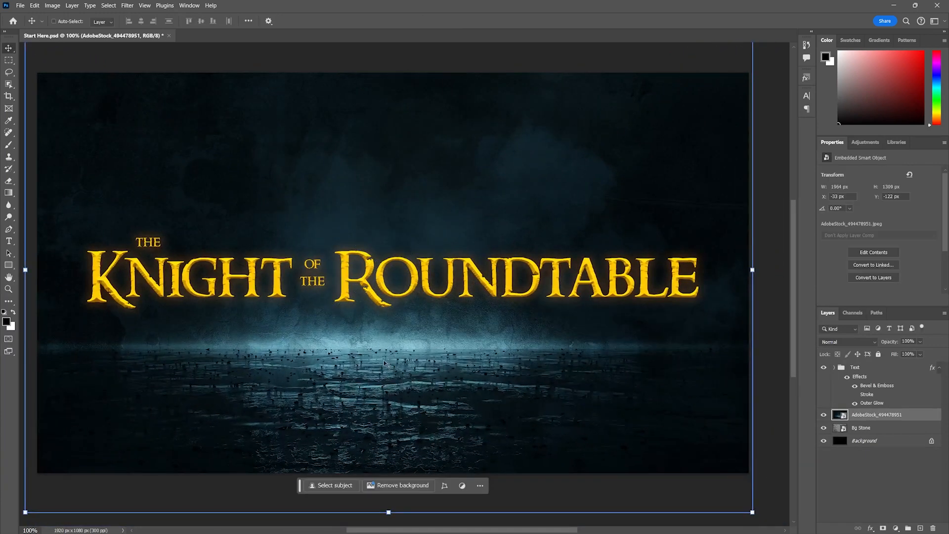
Step: Set the water layer's blend mode to Exclusion and rename the layer "BGExclude"
click(878, 342)
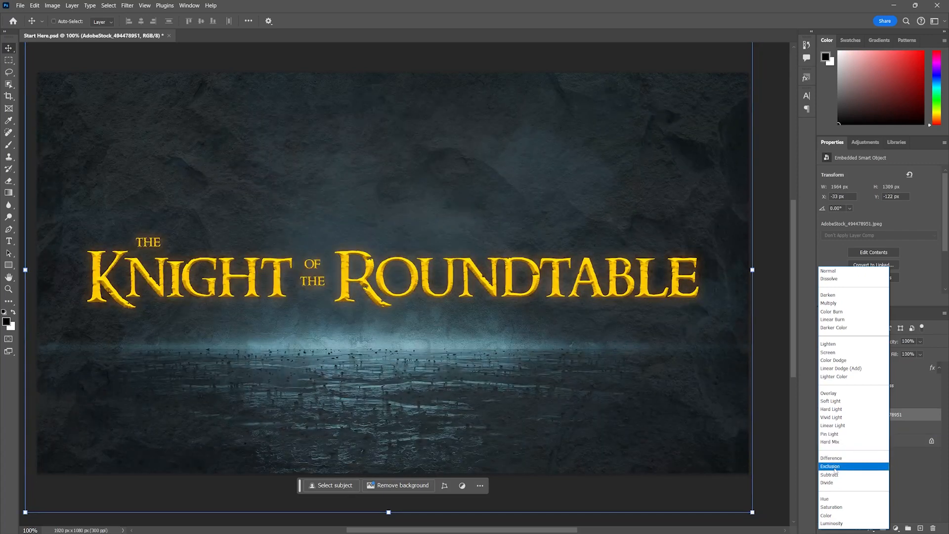
click(835, 467)
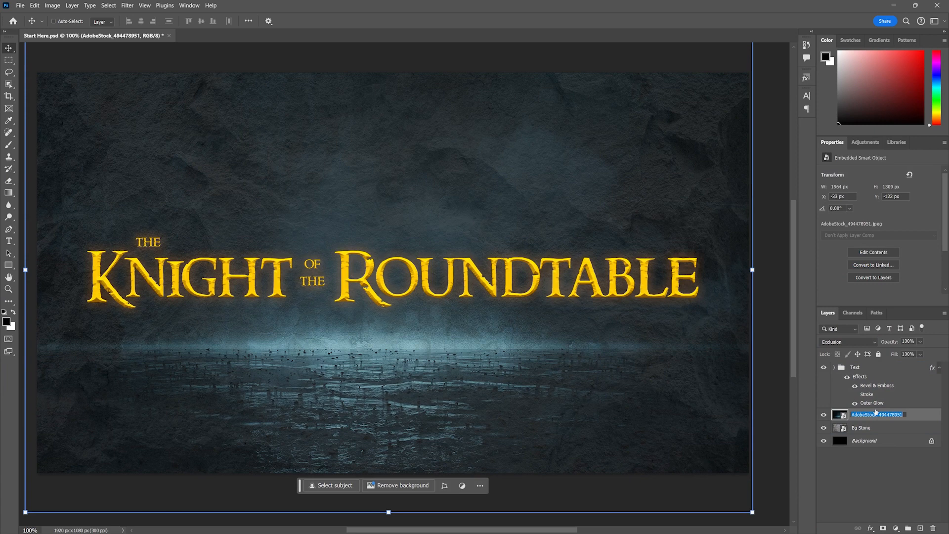
text(BGExclude)
key(Return)
Step: Add a Levels adjustment above BGExclude with the midtones at 0.92 and the white input at 225
click(865, 142)
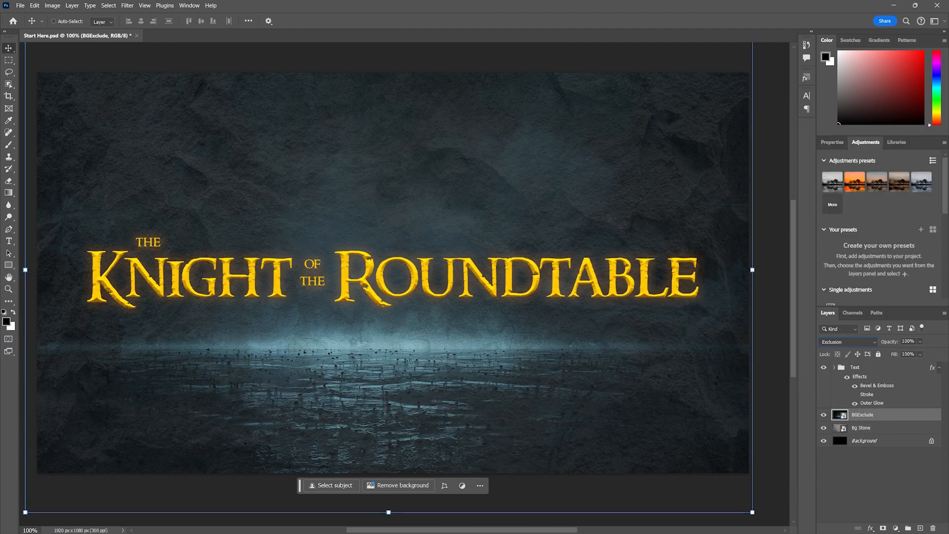
scroll(880, 223, down, 3)
click(846, 209)
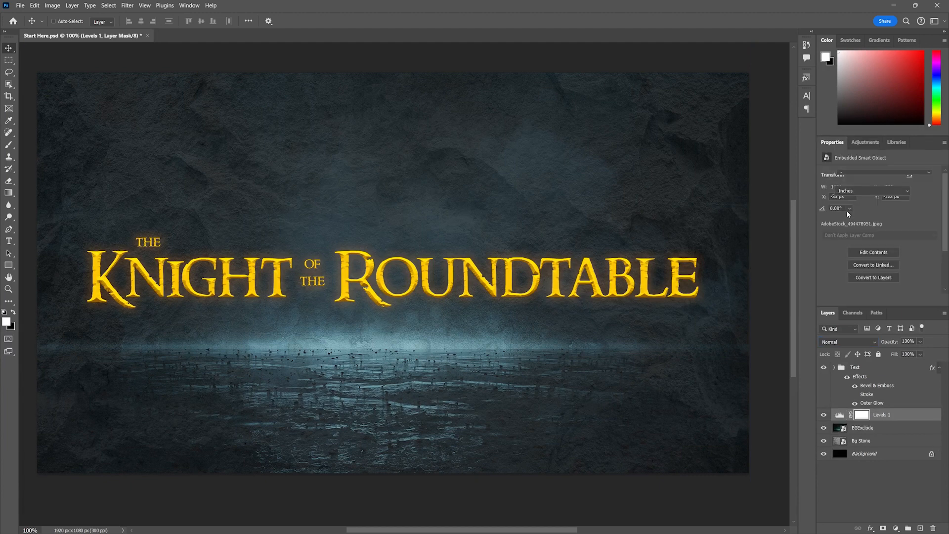
drag(886, 241, 926, 241)
drag(839, 242, 837, 243)
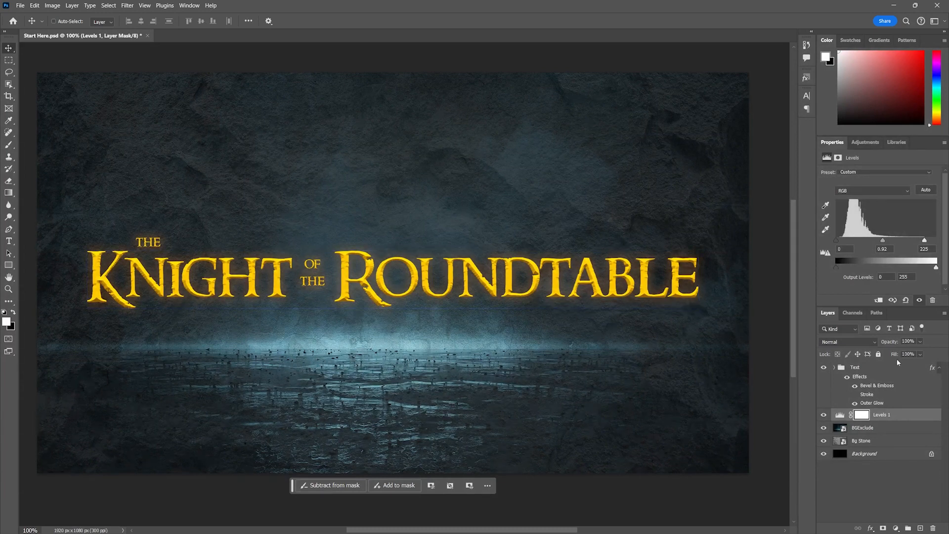
Step: Paint black on the Levels 1 mask over the upper rock area with a soft 600 px brush
click(862, 414)
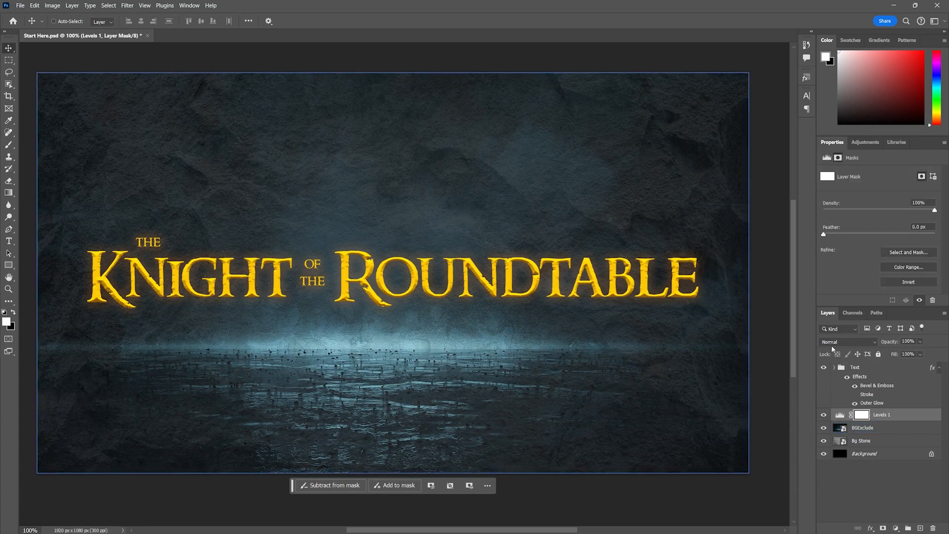
key(b)
key(bracketright)
key(bracketright)
key(bracketright)
key(bracketright)
key(bracketright)
key(bracketright)
key(bracketright)
key(bracketright)
key(bracketright)
key(bracketright)
key(bracketright)
key(bracketright)
key(bracketright)
key(bracketright)
key(bracketright)
key(bracketright)
key(bracketright)
key(bracketright)
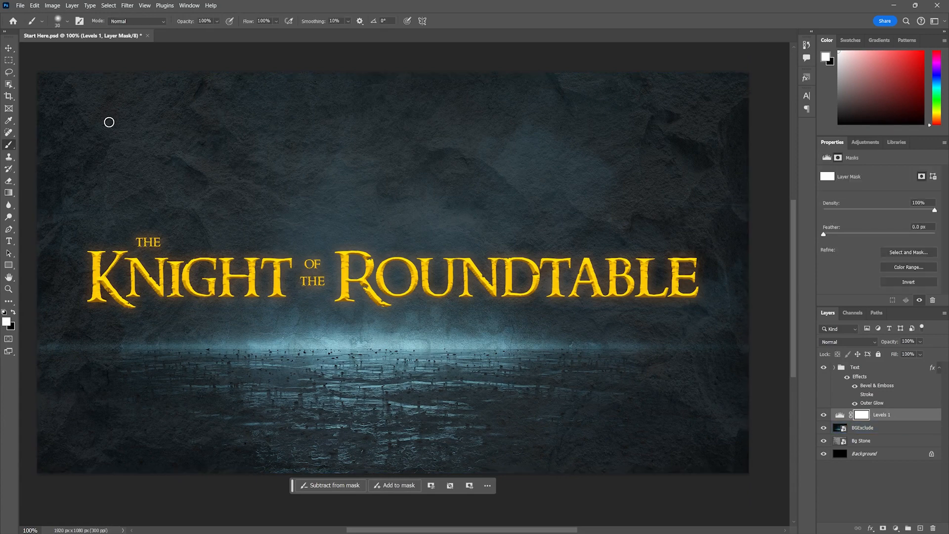
click(14, 311)
mouse_move(184, 144)
mouse_down()
mouse_move(658, 127)
mouse_move(720, 183)
mouse_up()
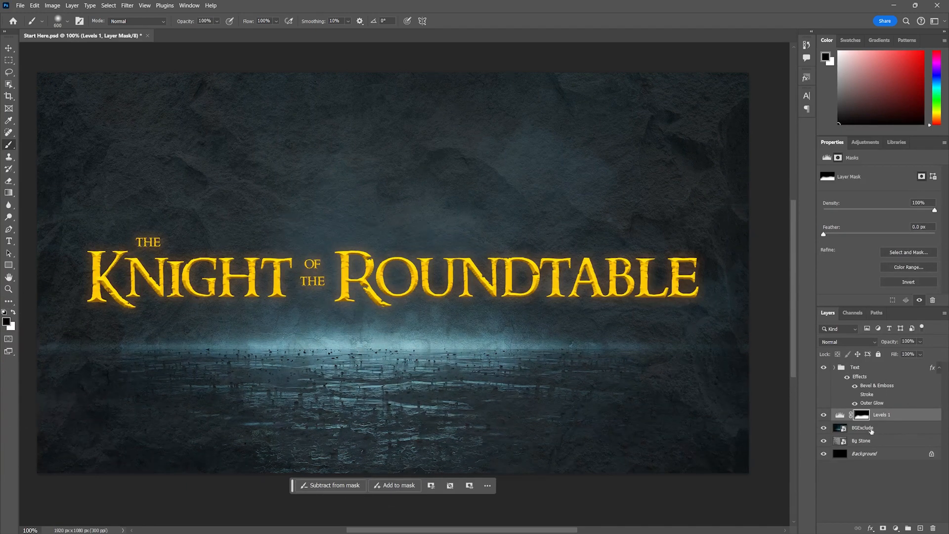
Step: Add a layer mask to BGExclude and paint black over the area above the waterline
click(840, 428)
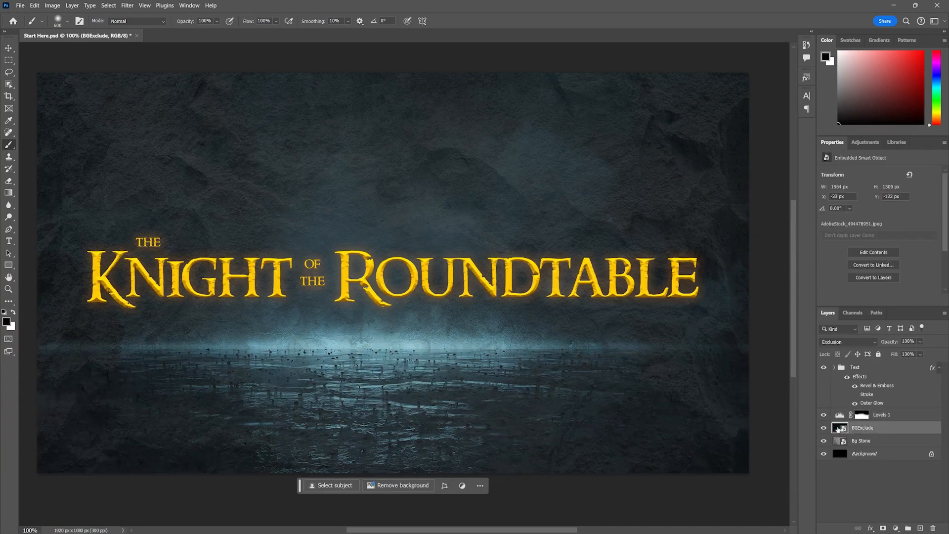
click(883, 528)
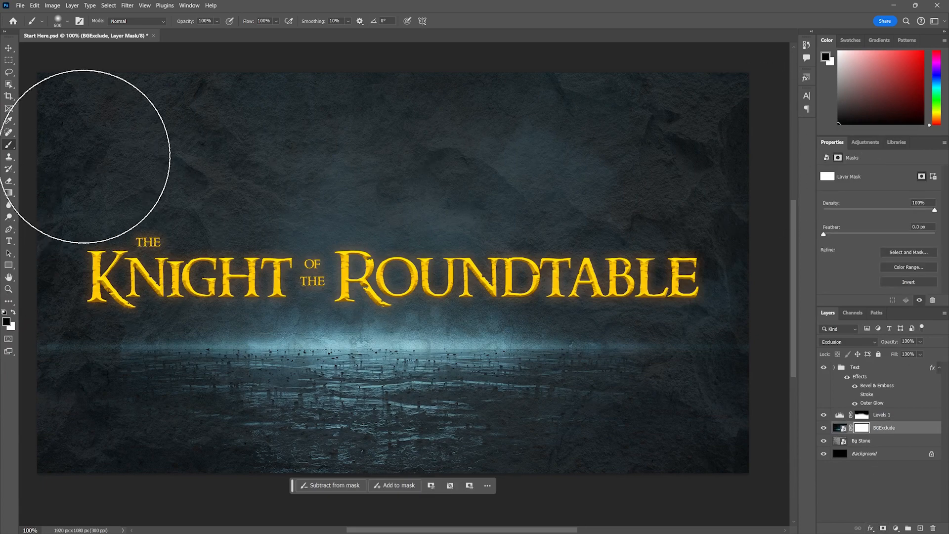
mouse_move(198, 103)
mouse_down()
mouse_move(434, 115)
mouse_move(723, 170)
mouse_move(767, 231)
mouse_move(670, 63)
mouse_move(152, 63)
mouse_move(89, 290)
mouse_move(691, 287)
mouse_move(532, 212)
mouse_move(407, 221)
mouse_move(371, 193)
mouse_move(165, 210)
mouse_move(108, 184)
mouse_move(356, 202)
mouse_up()
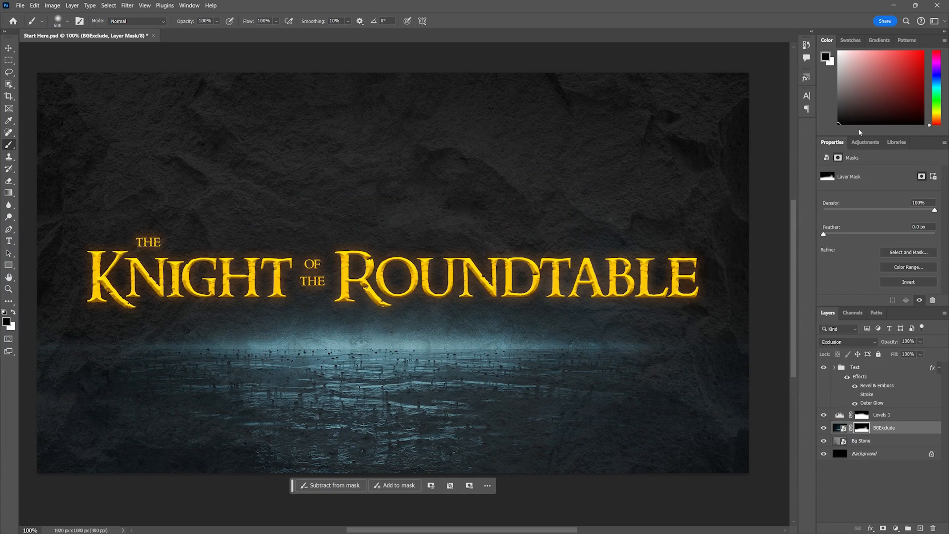
Step: Add a Hue/Saturation adjustment above BGExclude with Colorize on, hue 35 and saturation 27
click(865, 141)
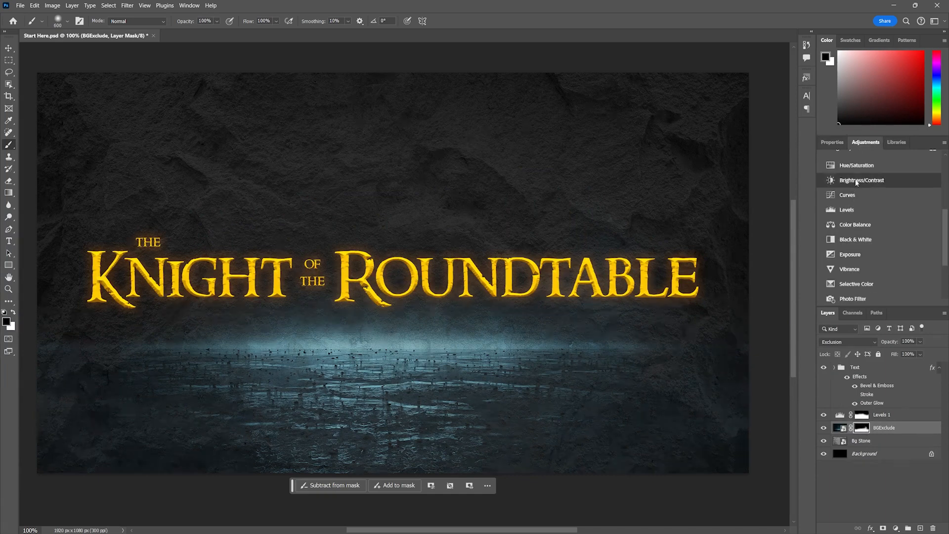
click(863, 166)
mouse_move(879, 208)
mouse_down()
mouse_move(866, 210)
mouse_move(890, 210)
mouse_up()
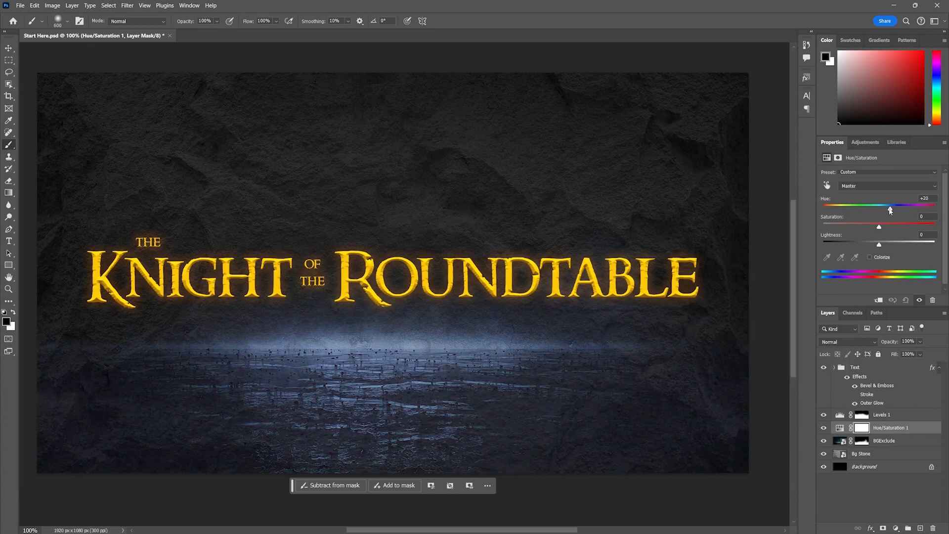
click(870, 257)
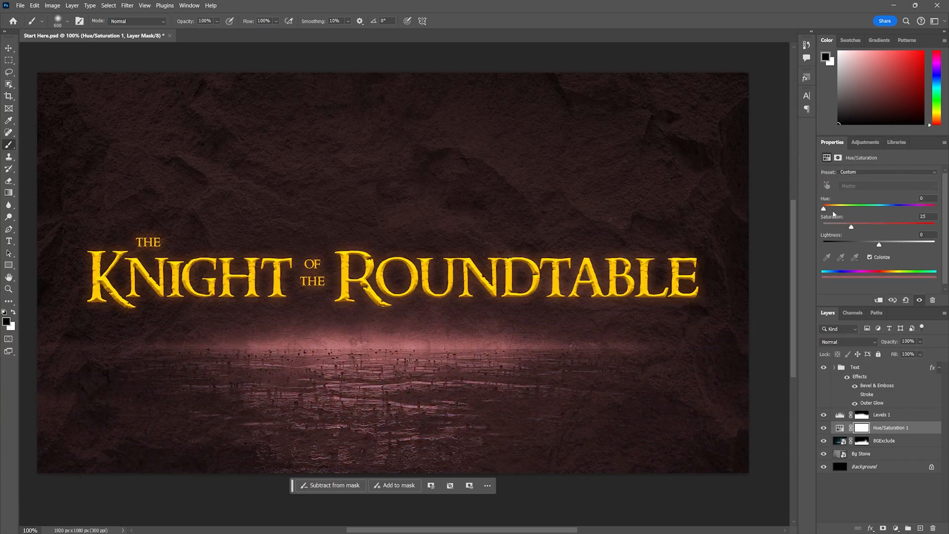
drag(850, 209, 835, 209)
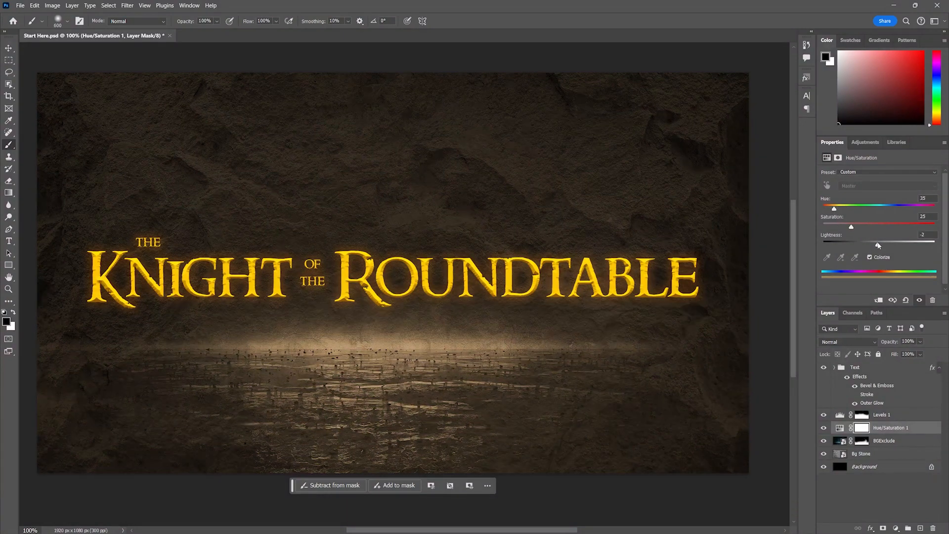
drag(860, 228, 854, 230)
Step: Paint black at 30% brush opacity on the Hue/Saturation 1 mask over the water's sides and parts of the rock
click(862, 428)
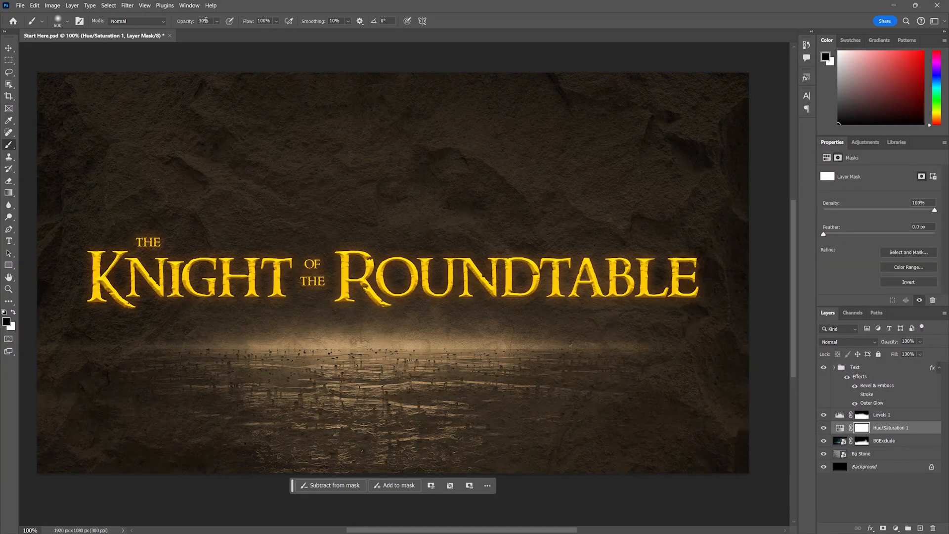
click(181, 376)
click(269, 361)
click(262, 423)
click(536, 436)
click(616, 440)
click(591, 359)
click(699, 354)
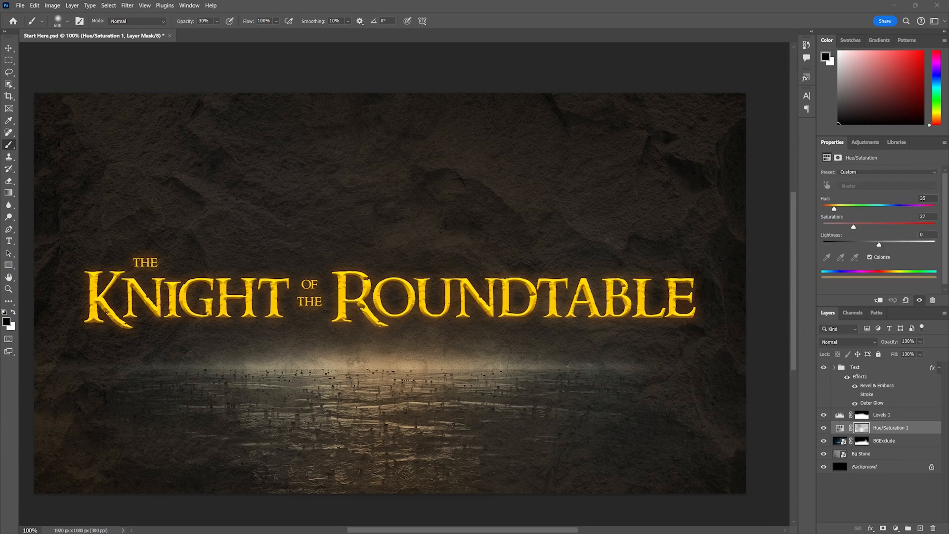
mouse_move(452, 260)
mouse_down()
mouse_move(367, 279)
mouse_move(517, 263)
mouse_up()
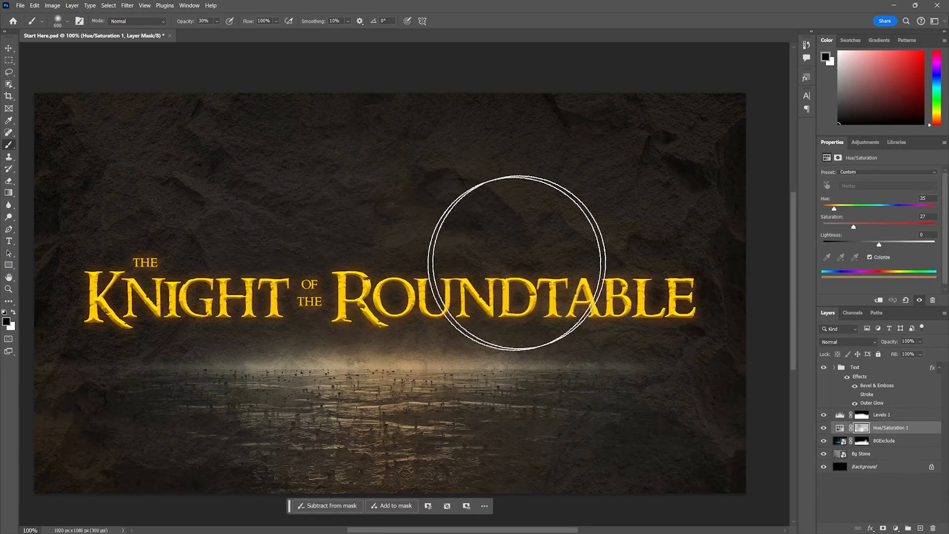
Step: Place the light beam image AdobeStock_505391168, rotate it 32.11° and move it over the canvas's upper right corner
key(v)
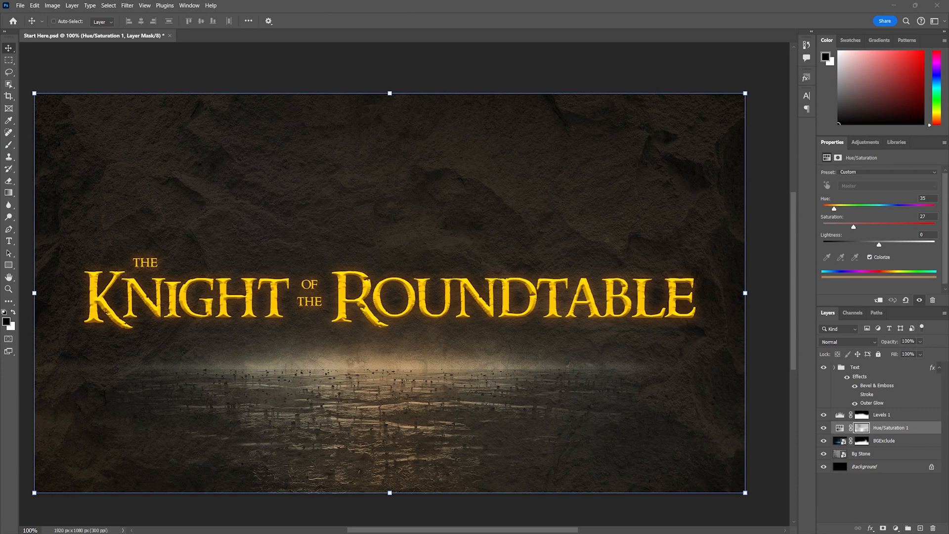
drag(635, 192, 488, 218)
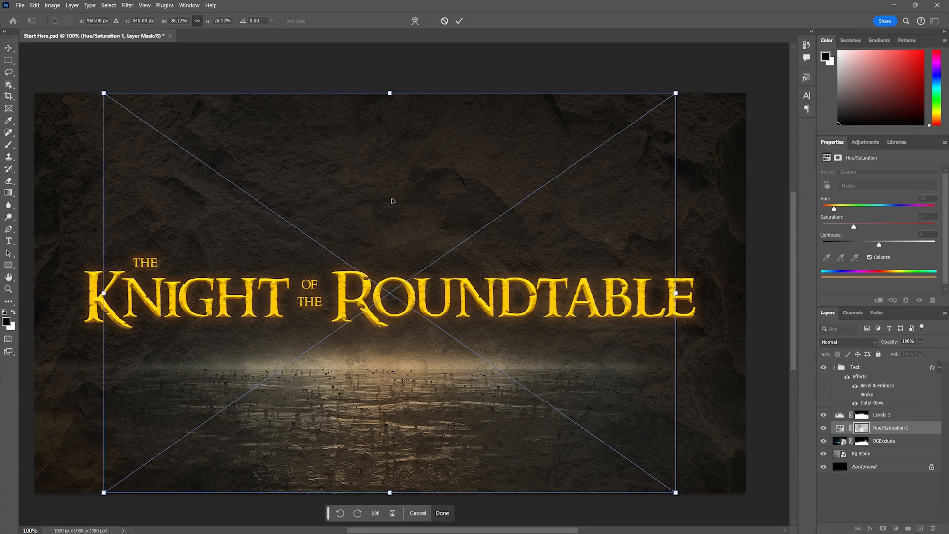
drag(99, 92, 237, 10)
drag(493, 219, 786, 90)
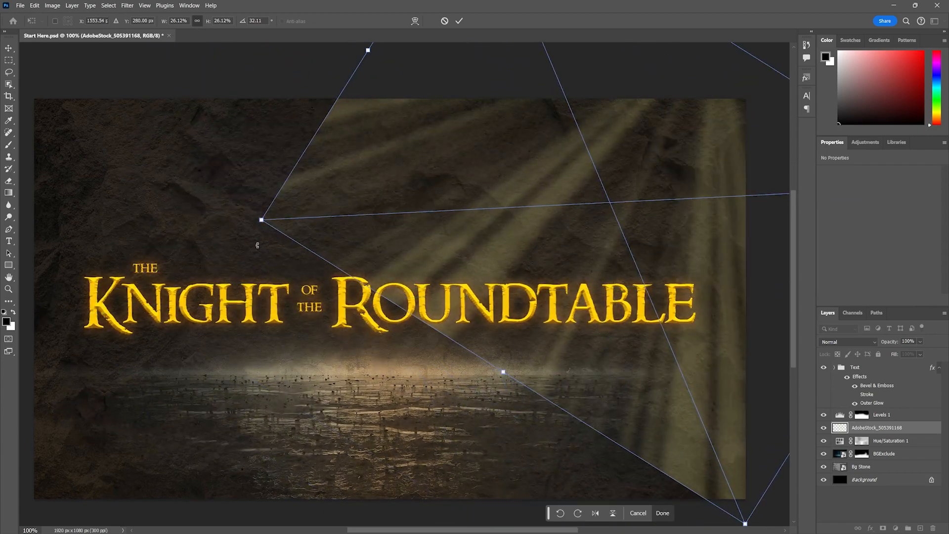
drag(263, 220, 222, 227)
drag(6, 277, 183, 316)
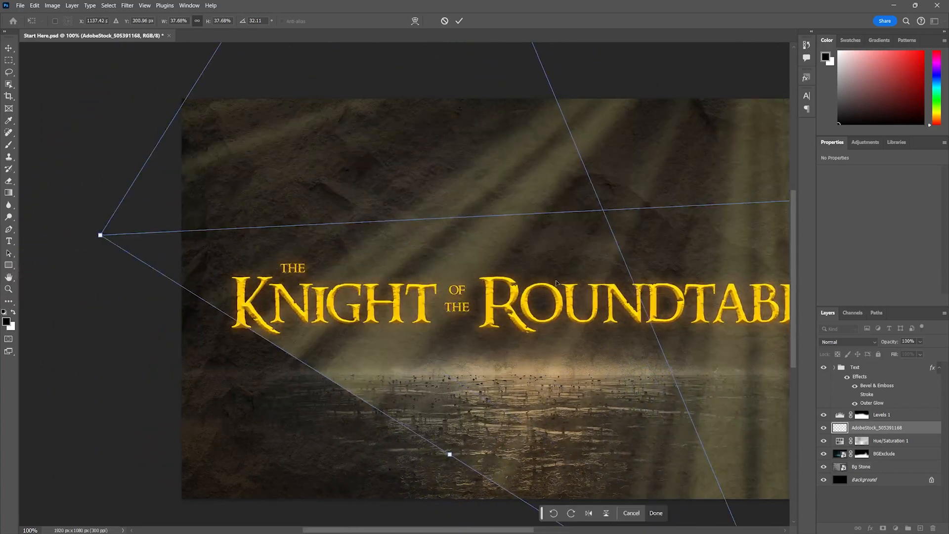
key(ctrl+z)
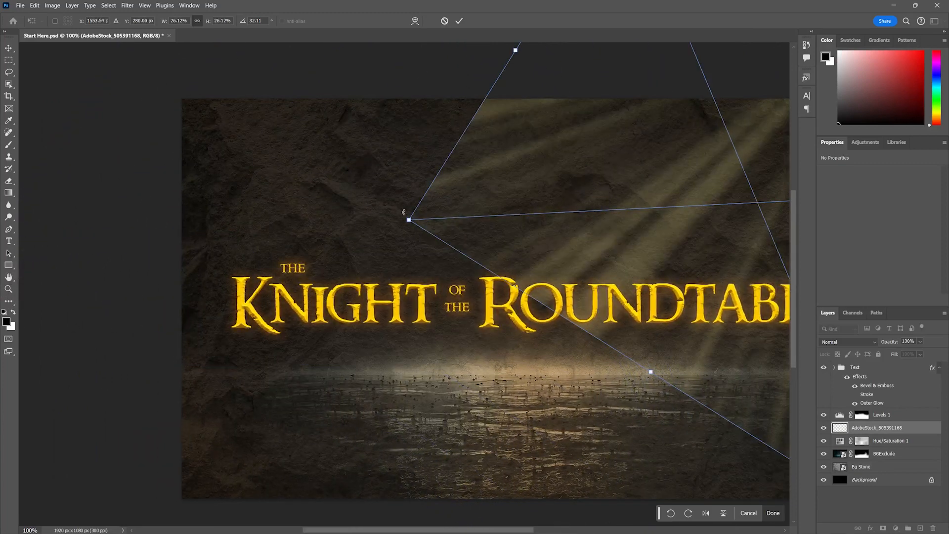
Step: Enlarge the light beam image to 2912 x 2687 px so the rays spread across the canvas, and commit the transform
drag(408, 219, 30, 297)
key(Return)
Step: Add a mask to the light beam layer and paint black at 30% and 50% brush opacity over its hard edge and the water
key(z)
alt+click(625, 205)
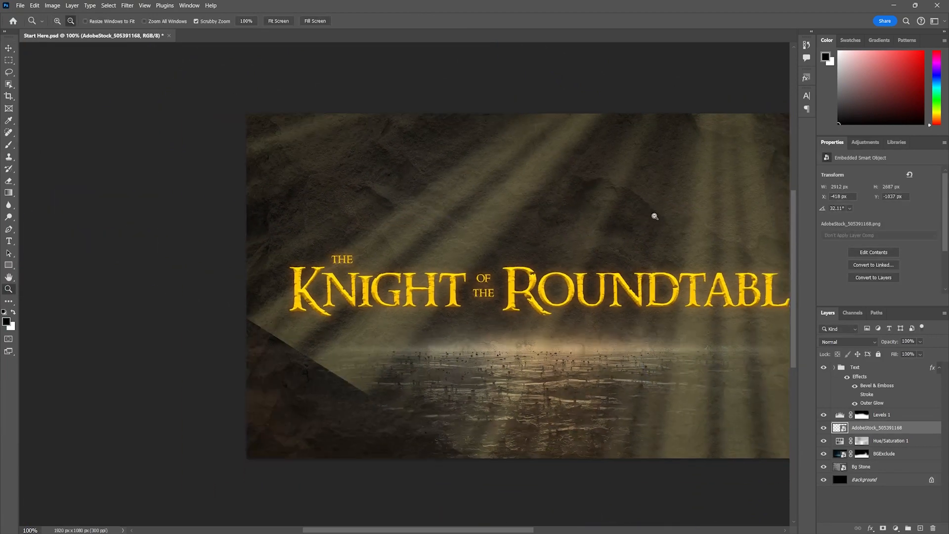
drag(524, 216, 460, 195)
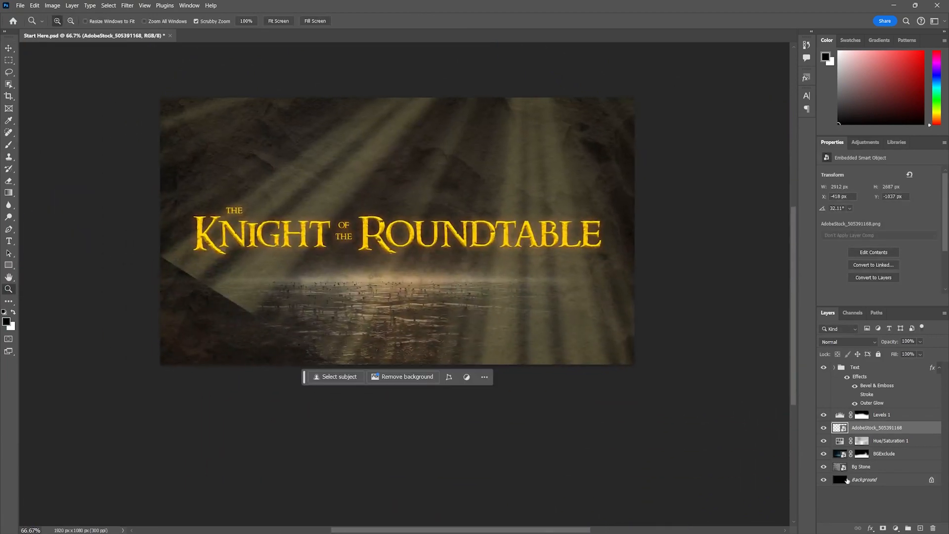
click(883, 528)
key(b)
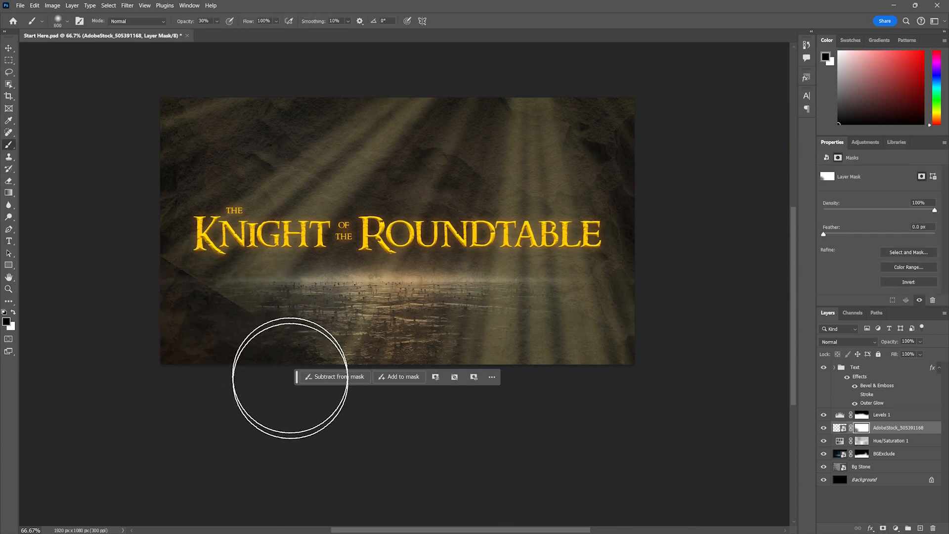
mouse_move(192, 276)
mouse_down()
mouse_move(238, 324)
mouse_move(204, 274)
mouse_move(209, 337)
mouse_up()
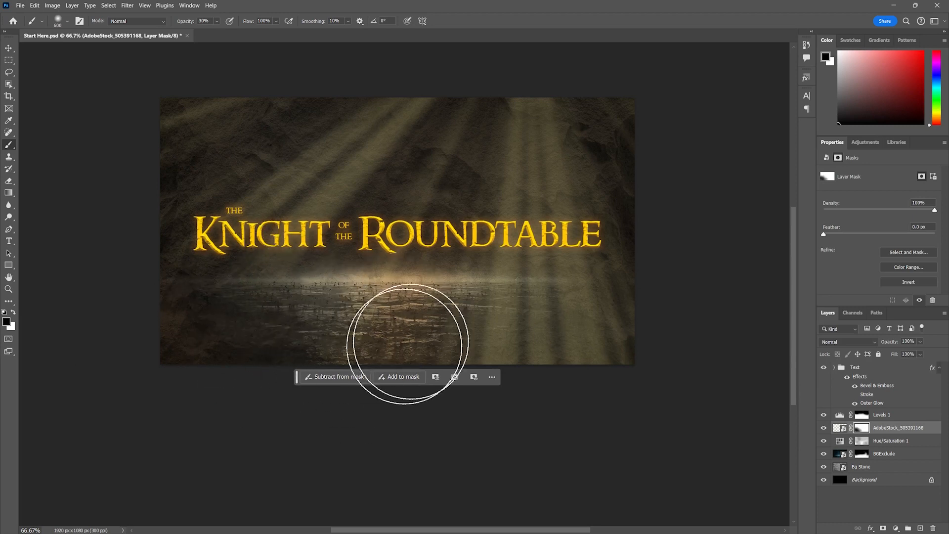
mouse_move(620, 322)
mouse_down()
mouse_move(620, 371)
mouse_move(596, 394)
mouse_move(527, 400)
mouse_move(558, 367)
mouse_move(536, 372)
mouse_up()
key(5)
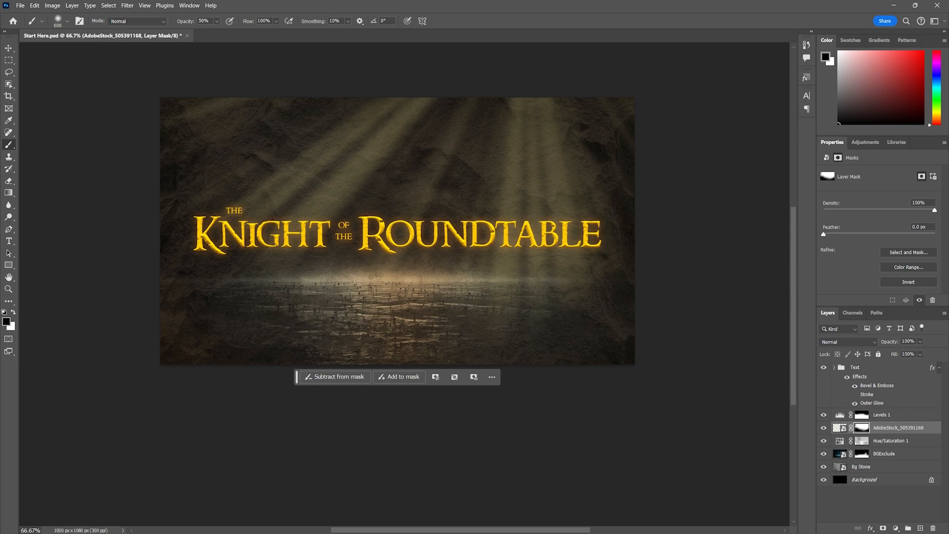
Step: Rename the light beam layer "LightBeam" and move it above the Levels 1 layer
double_click(893, 428)
text(LightBeam)
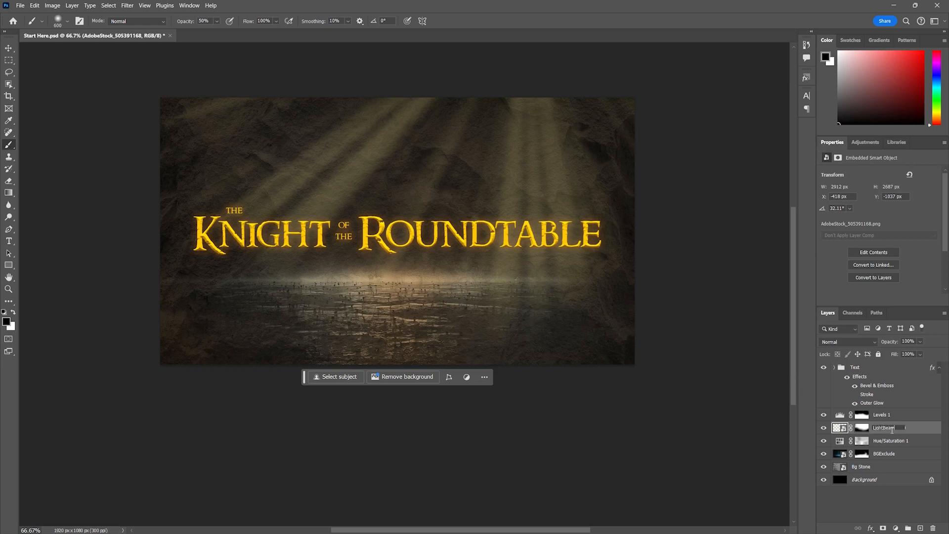
key(Return)
drag(840, 428, 839, 415)
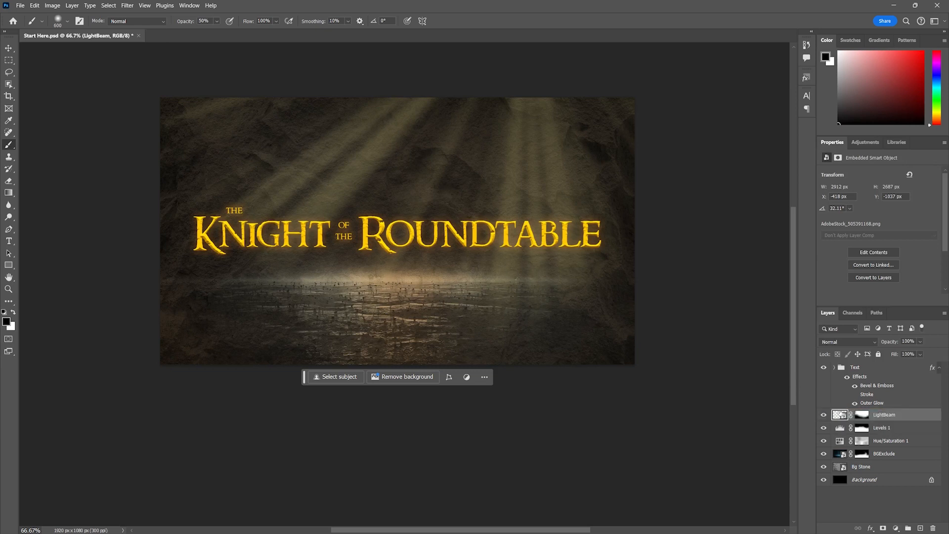
Step: Place the golden light image AdobeStock_265226123 below the Text group, filling the canvas, and set its blend mode to Screen
click(834, 369)
click(835, 369)
drag(361, 375, 435, 251)
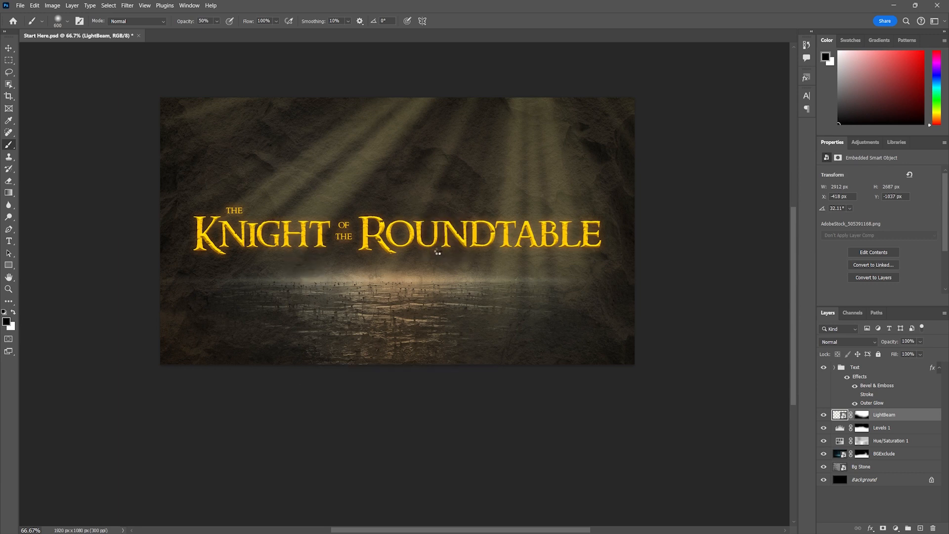
click(854, 344)
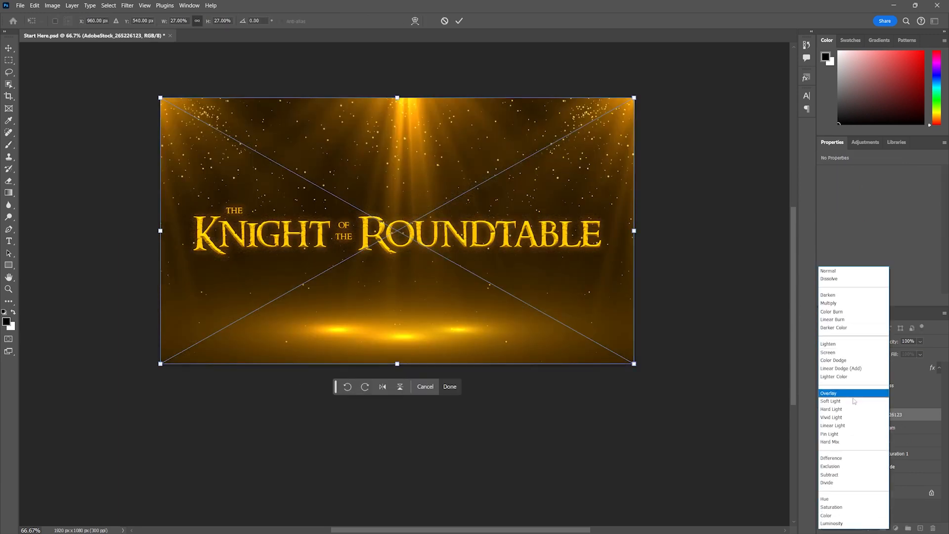
click(845, 354)
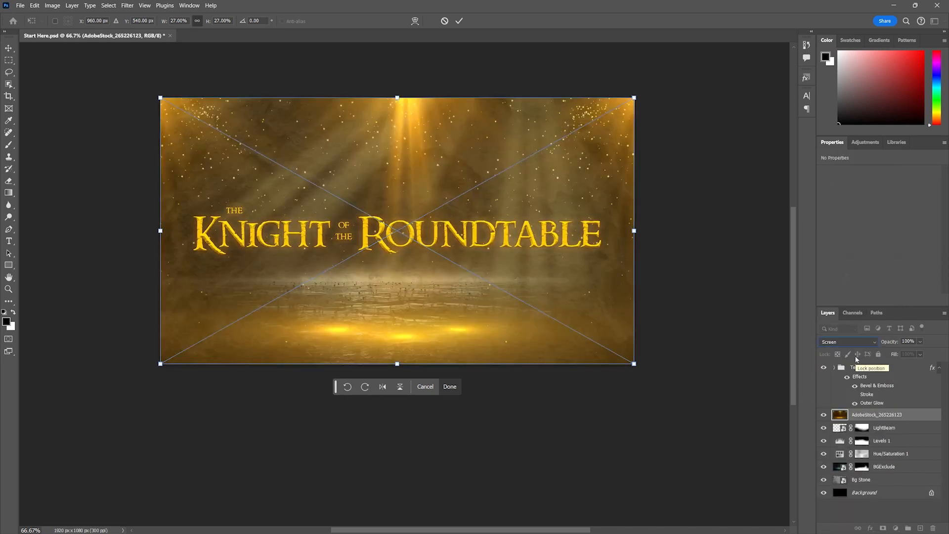
Step: Lower the golden light layer's opacity to 32%, commit its placement and rename the layer "Drama Light"
click(920, 342)
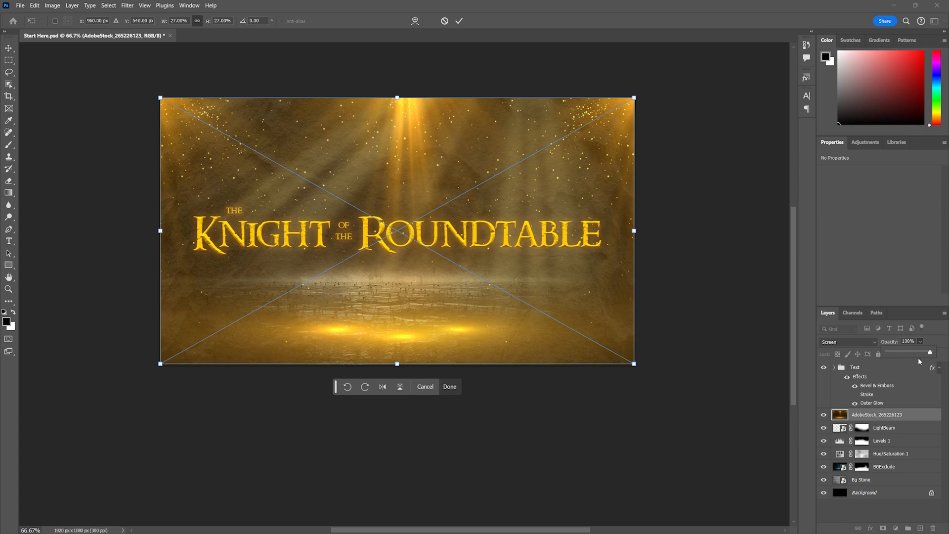
mouse_move(908, 353)
mouse_down()
mouse_move(888, 353)
mouse_move(897, 352)
mouse_up()
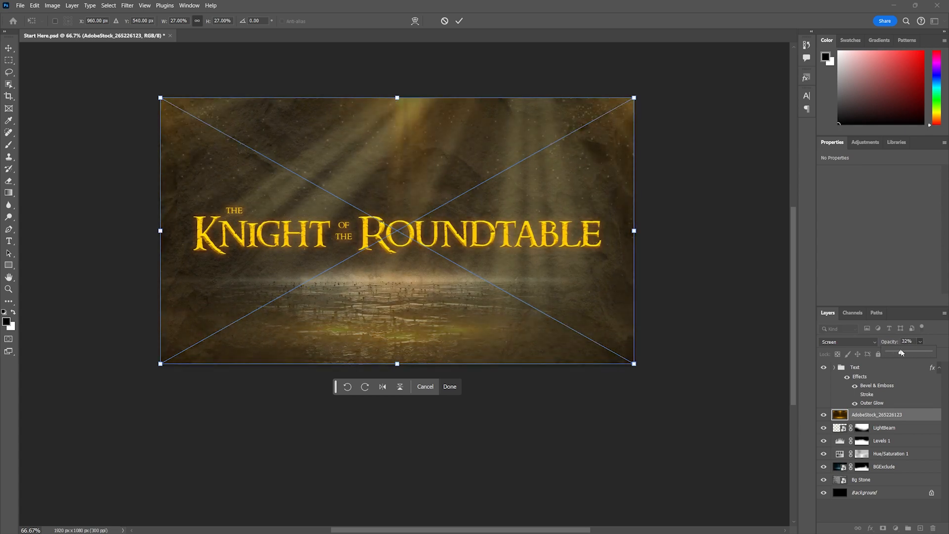
double_click(866, 416)
text(Drama Light)
key(Return)
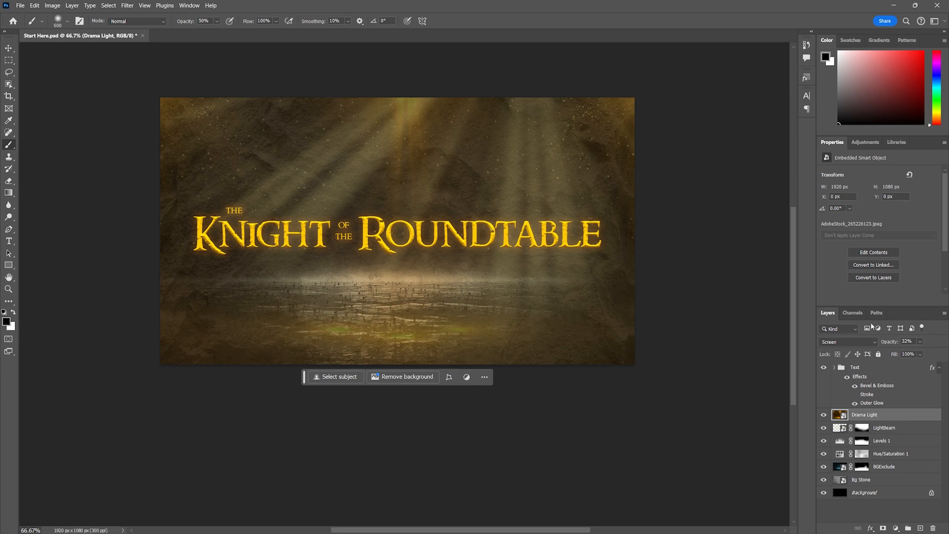
drag(856, 415, 855, 367)
key(ctrl+z)
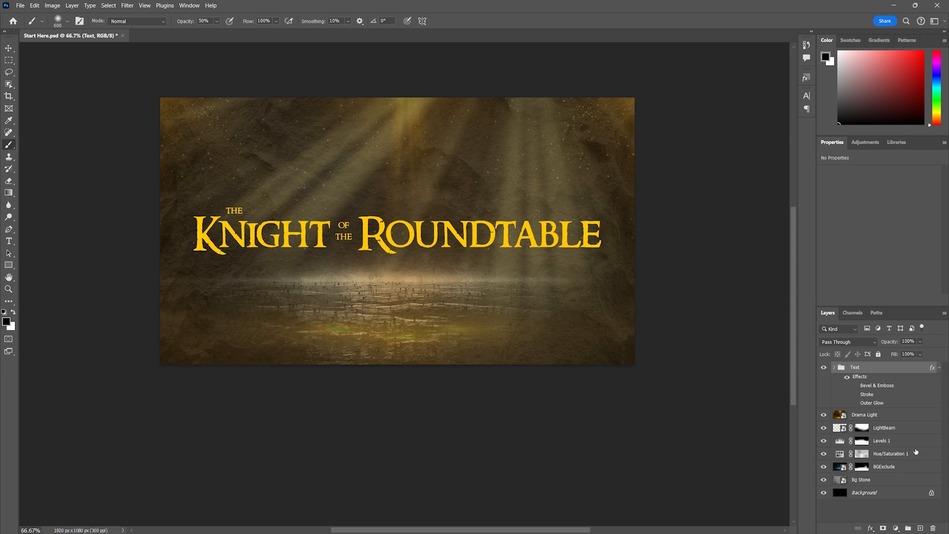
drag(841, 416, 848, 361)
key(ctrl+z)
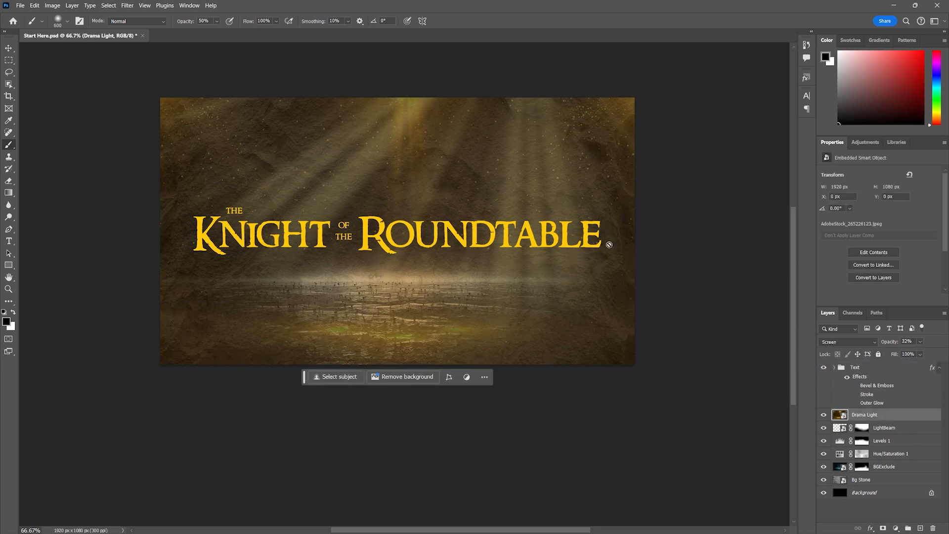
Step: Turn the Text group's Bevel & Emboss and Outer Glow effects back on, leaving Stroke off
click(855, 386)
click(855, 395)
click(855, 394)
click(855, 403)
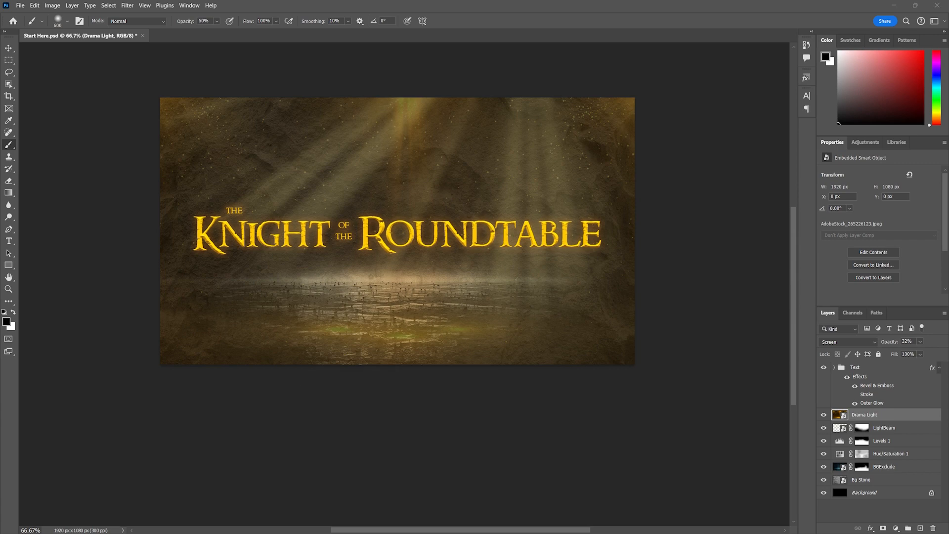
Step: Place the eclipse ring image AdobeStock_263800835 above the Text group, scaled to about 257 x 144 px over the O of Roundtable, at 64% opacity
drag(574, 245, 425, 247)
drag(635, 98, 295, 287)
drag(252, 336, 427, 244)
drag(471, 197, 425, 222)
mouse_move(866, 405)
mouse_down()
mouse_move(870, 367)
mouse_move(884, 433)
mouse_move(845, 367)
mouse_up()
key(ctrl+z)
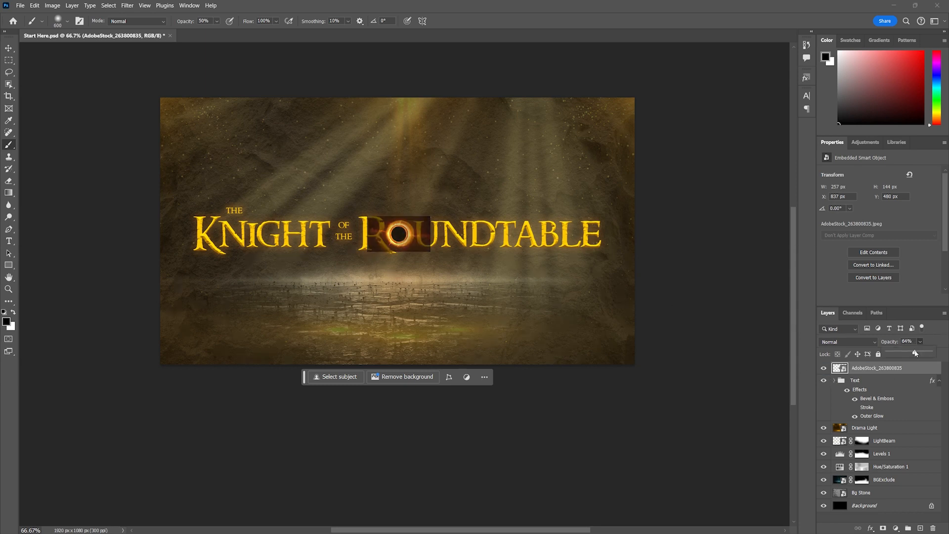
Step: Enlarge the eclipse ring image to about 343 x 193 px, centre it on the O of Roundtable and commit the transform
key(ctrl+t)
drag(434, 216, 442, 210)
drag(367, 251, 358, 259)
drag(417, 239, 414, 241)
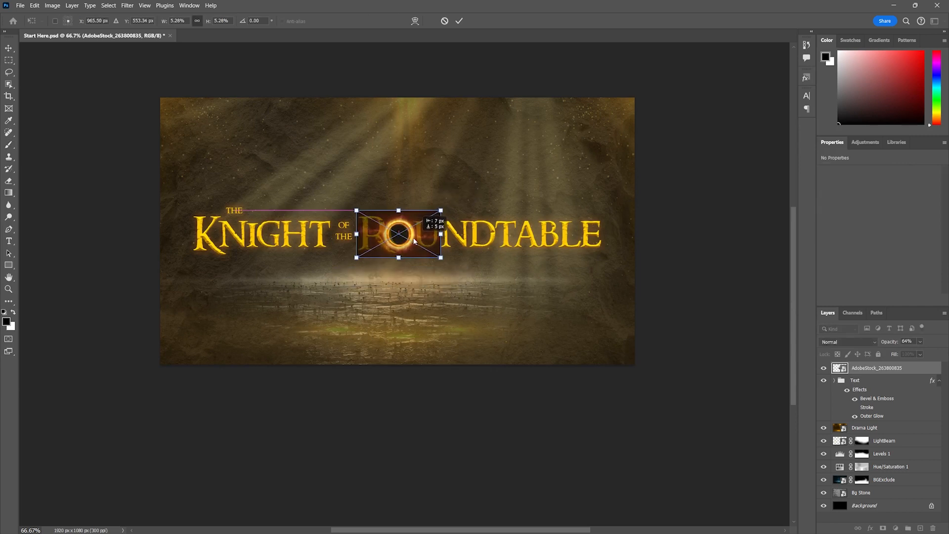
key(Return)
key(b)
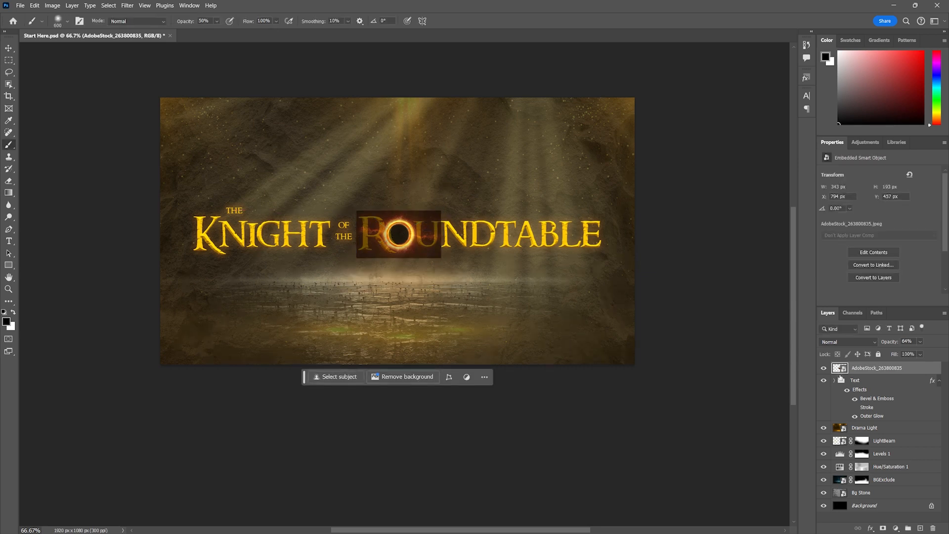
Step: Raise the ring layer's opacity to 100% and set its blend mode to Screen
drag(920, 341, 929, 352)
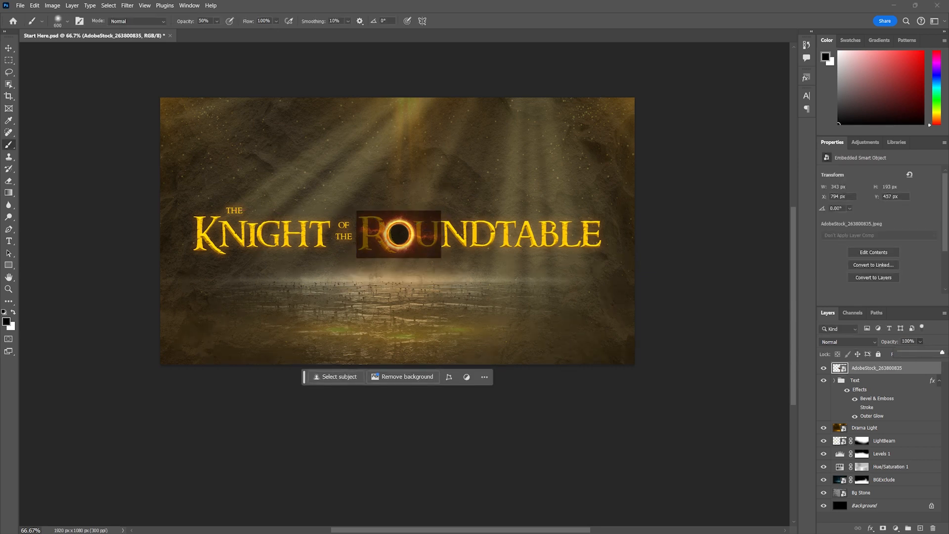
click(840, 342)
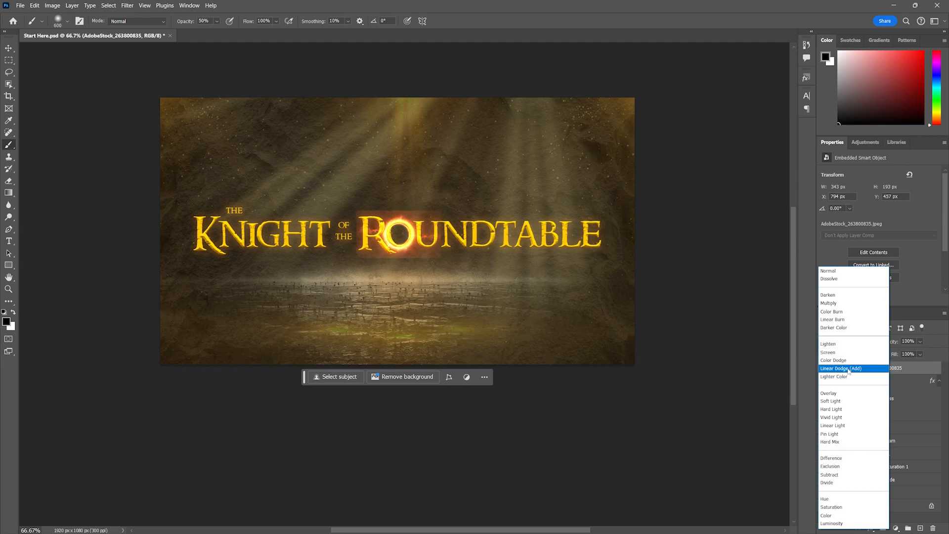
click(836, 352)
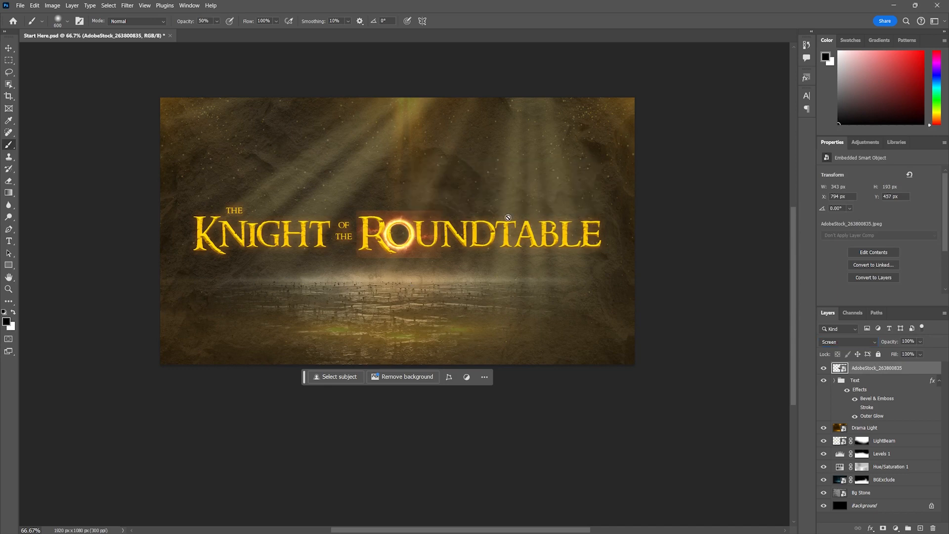
Step: Compare the title with and without the ring layer, and add a layer mask to the ring layer
key(z)
drag(390, 229, 554, 224)
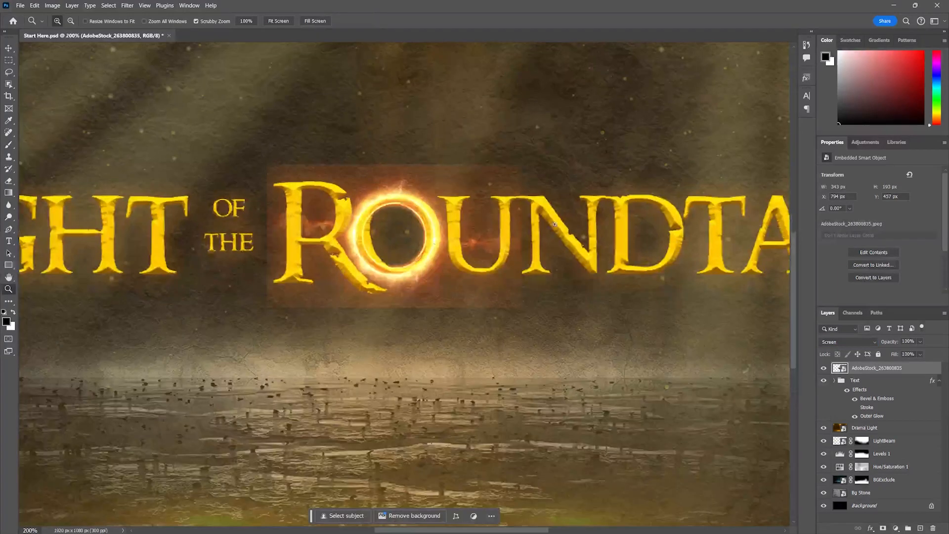
click(824, 368)
click(824, 368)
click(867, 339)
key(Escape)
click(871, 528)
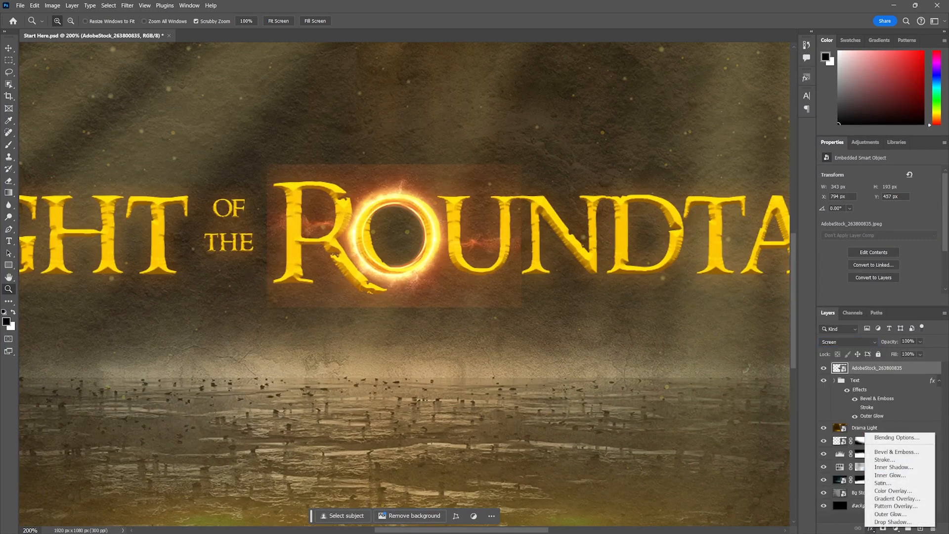
key(Escape)
click(882, 527)
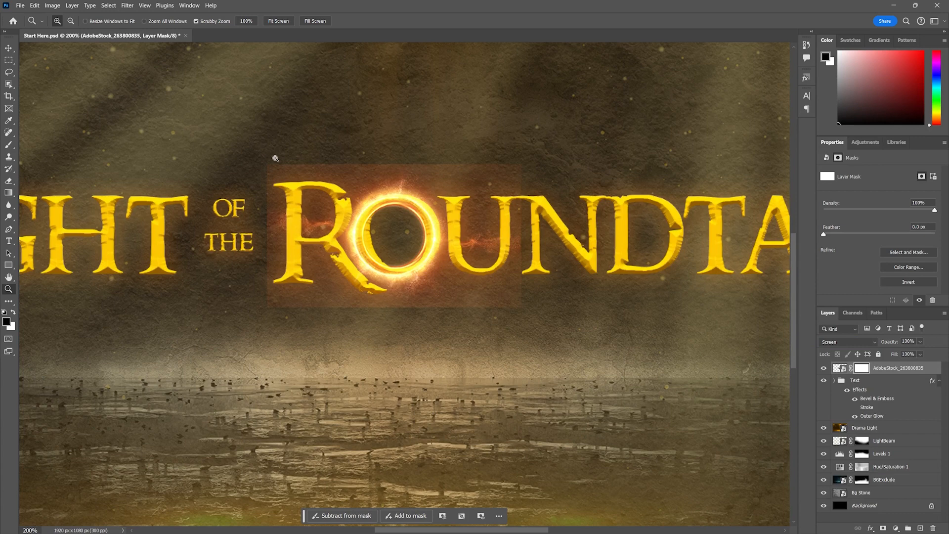
Step: Paint black on the ring layer's mask with a size 60 brush at 100% opacity to hide the image's rectangular edges around the ring
key(b)
key(bracketleft)
key(bracketleft)
key(bracketleft)
key(bracketleft)
key(bracketleft)
key(bracketleft)
key(bracketleft)
key(bracketleft)
key(bracketleft)
key(bracketleft)
key(bracketleft)
key(bracketleft)
key(bracketleft)
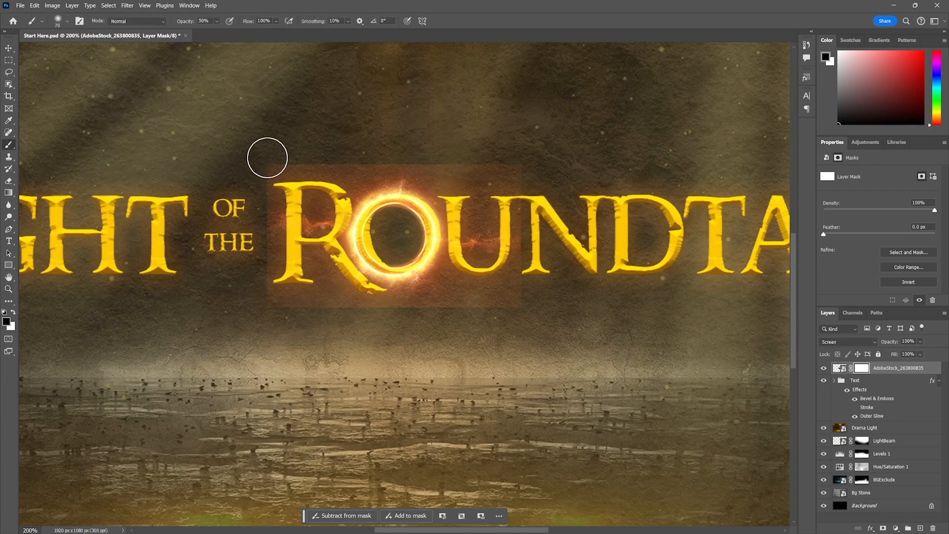
key(0)
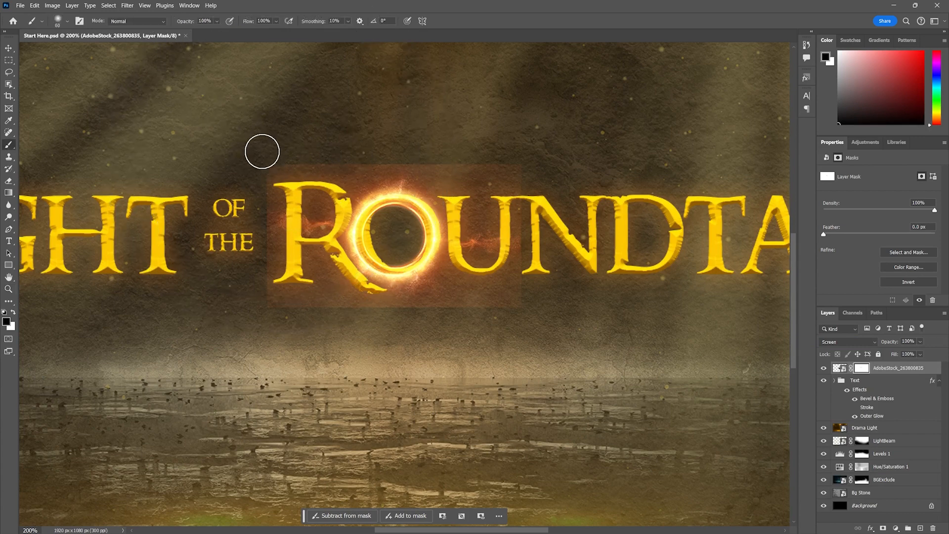
drag(269, 163, 428, 159)
mouse_move(260, 158)
mouse_down()
mouse_move(500, 166)
mouse_move(481, 196)
mouse_move(496, 257)
mouse_move(465, 172)
mouse_up()
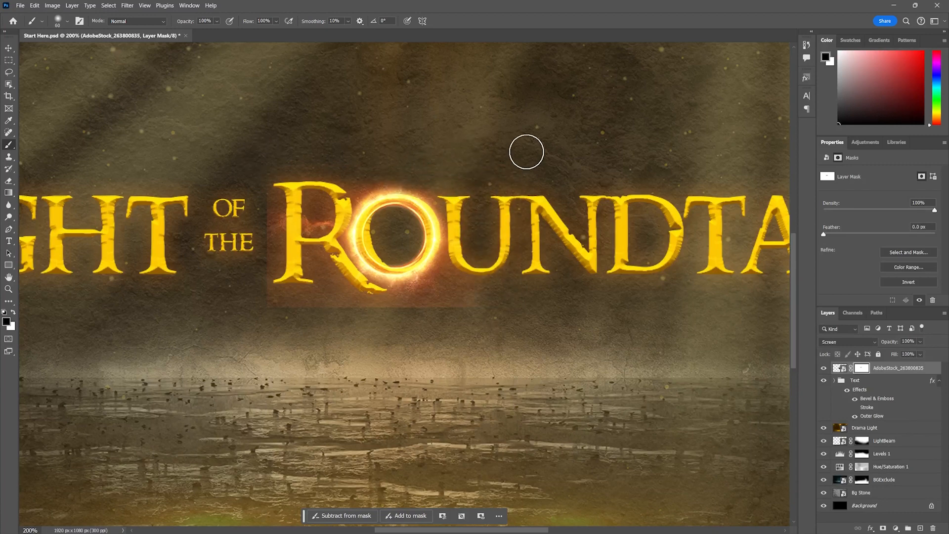
mouse_move(476, 329)
mouse_down()
mouse_move(489, 303)
mouse_move(387, 315)
mouse_move(397, 310)
mouse_move(240, 302)
mouse_move(286, 330)
mouse_move(262, 216)
mouse_move(280, 185)
mouse_move(222, 316)
mouse_move(320, 145)
mouse_move(283, 292)
mouse_move(276, 276)
mouse_move(374, 131)
mouse_up()
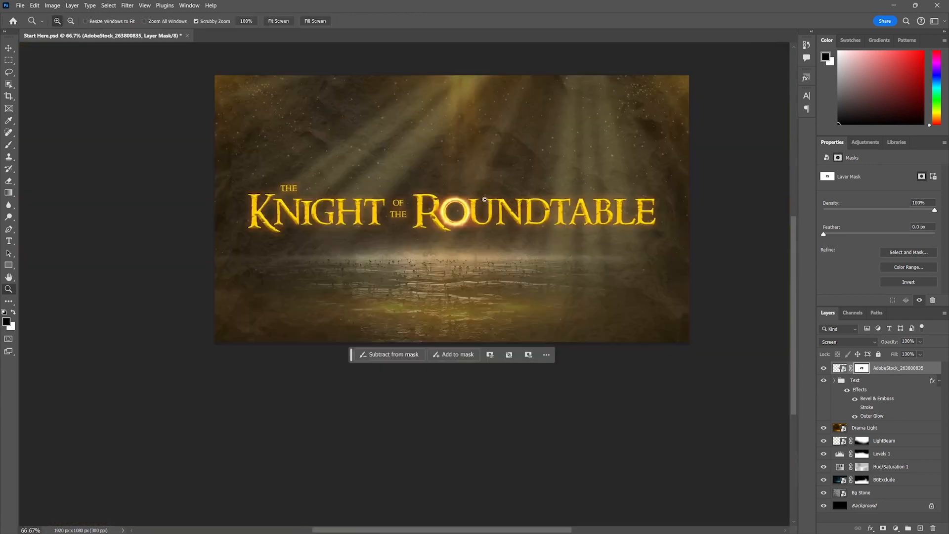
Step: Preview other blend modes on the masked ring layer and keep Screen
click(471, 188)
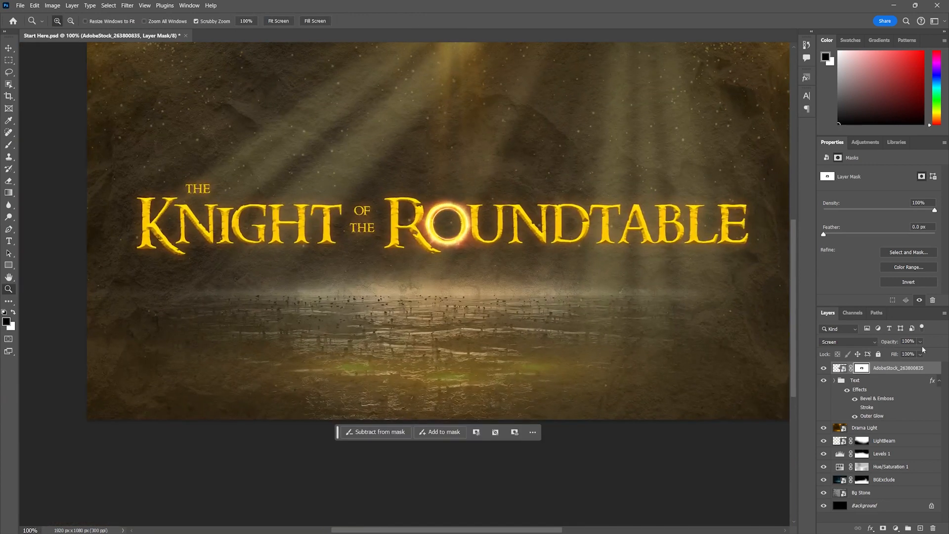
click(862, 342)
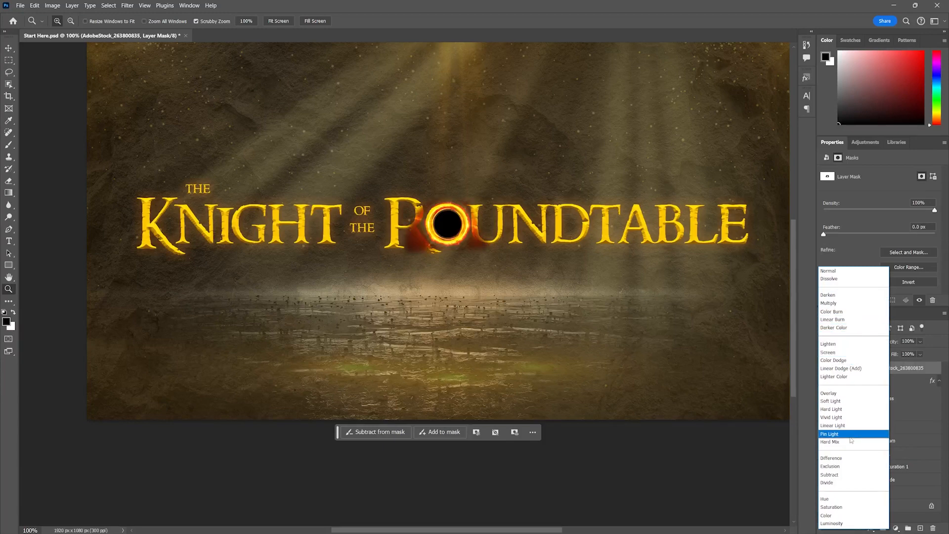
click(840, 352)
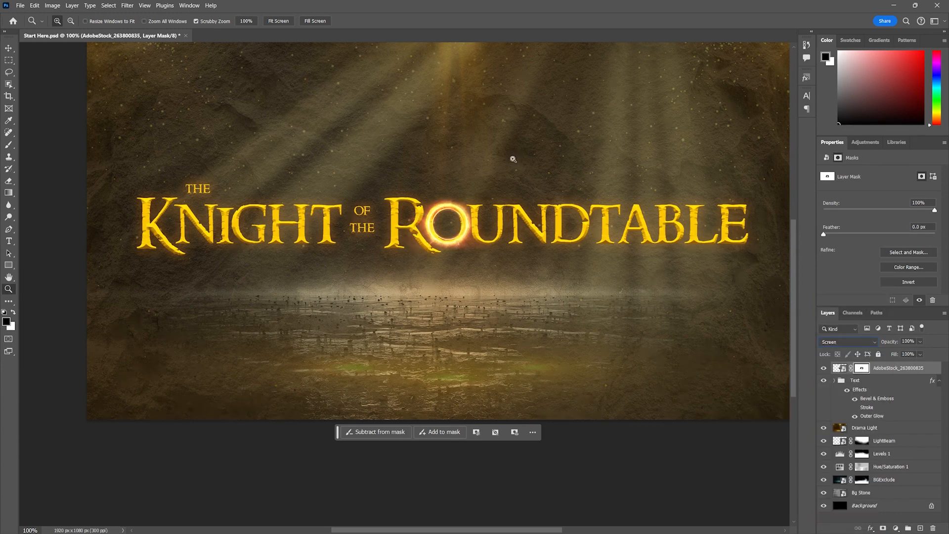
alt+click(444, 260)
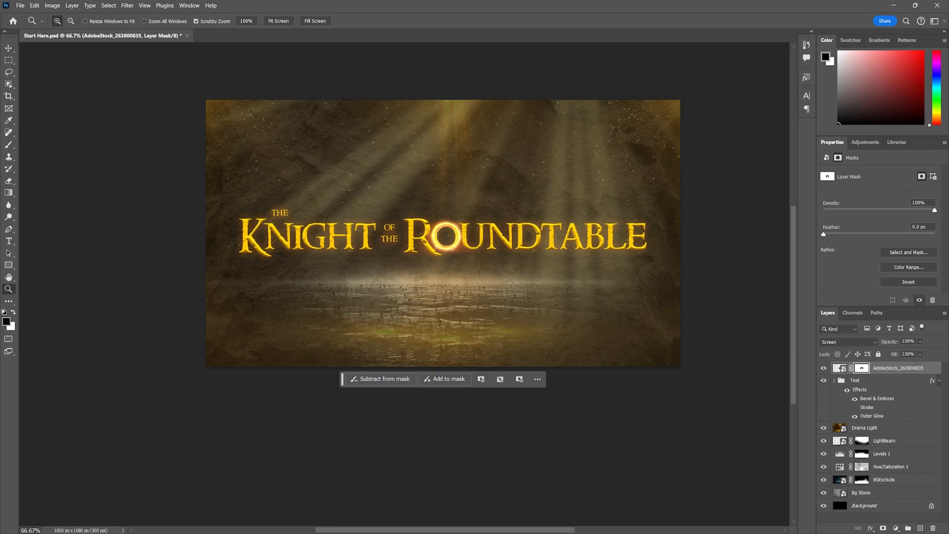
Step: Place the fire sparks image AdobeStock_366011087 on top and enlarge it to 2221 x 1111 px so it covers the canvas
drag(870, 169, 418, 310)
drag(207, 115, 174, 98)
drag(680, 351, 723, 373)
Step: Rename the ring layer "Glowing Ring" and the sparks layer "Fire"
double_click(894, 381)
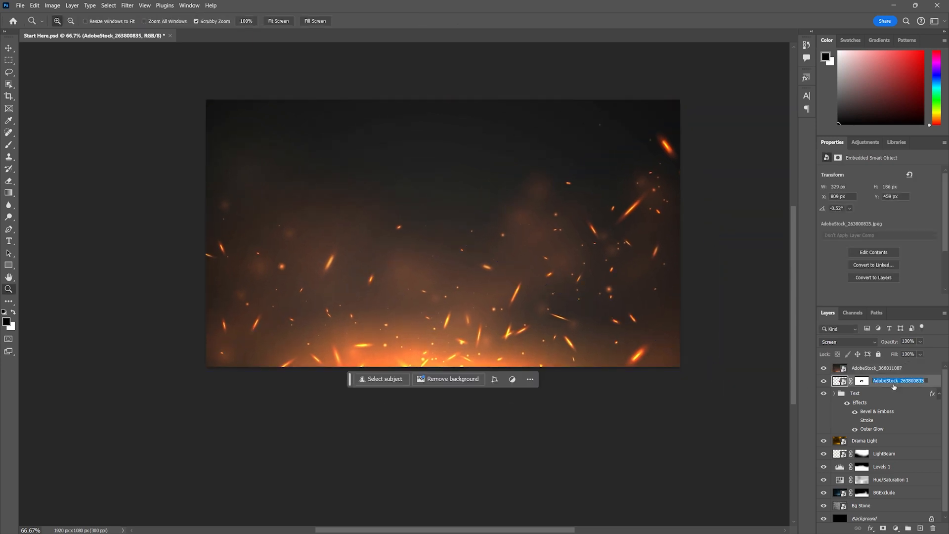
text(Glowing Ring)
key(Return)
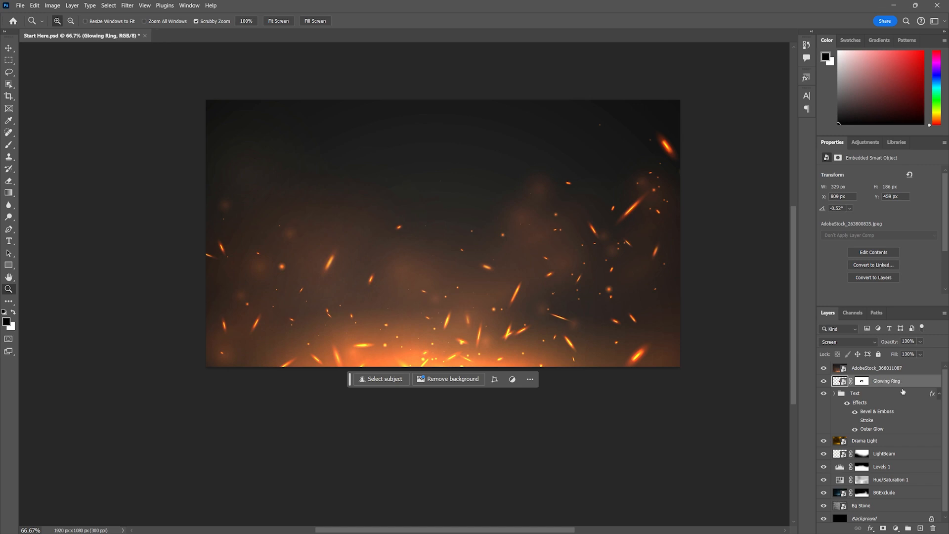
double_click(878, 368)
text(F)
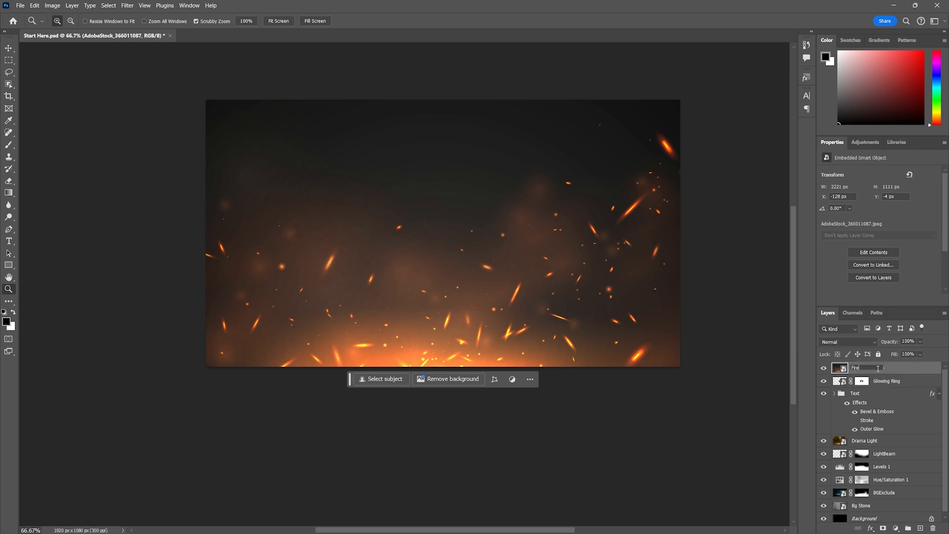
text(ire)
key(Return)
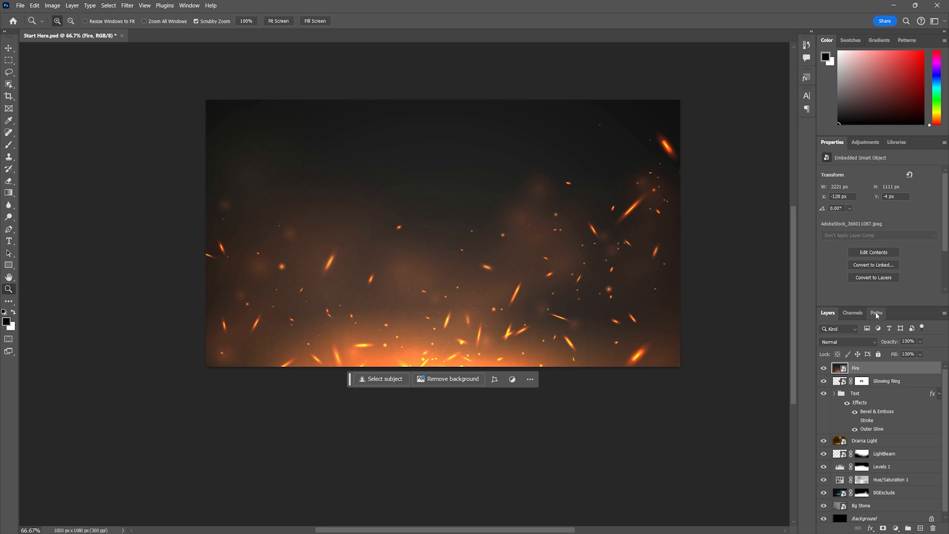
Step: Set the Fire layer's blend mode to Linear Dodge (Add) and clip a Levels adjustment layer to it
click(848, 341)
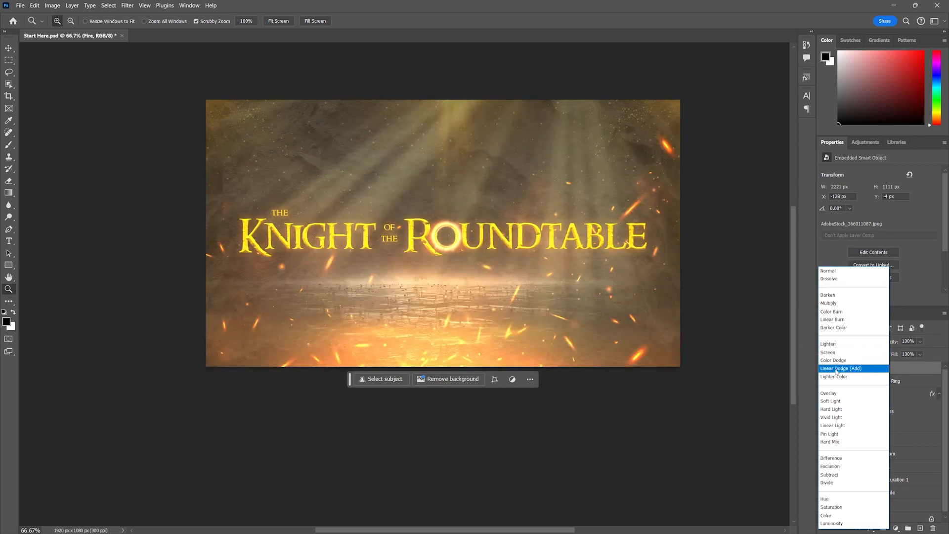
click(836, 370)
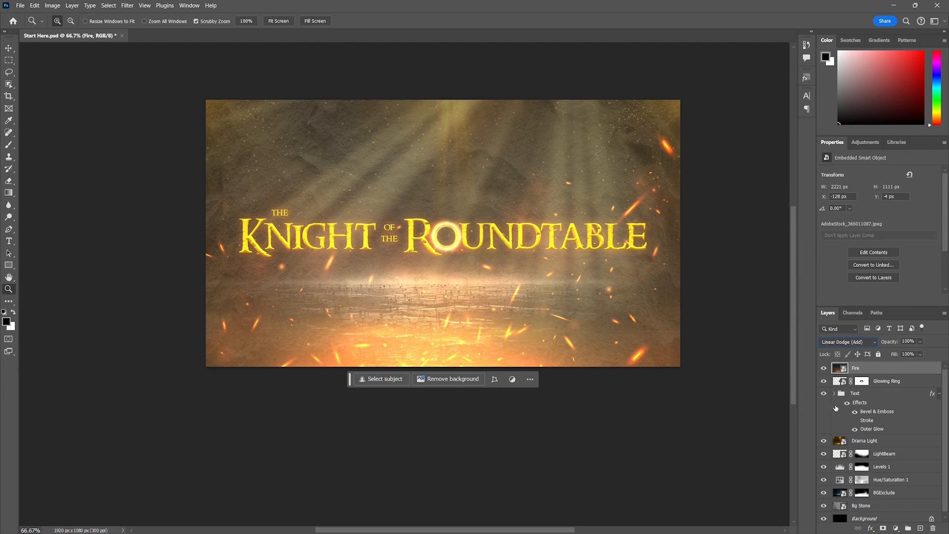
click(865, 149)
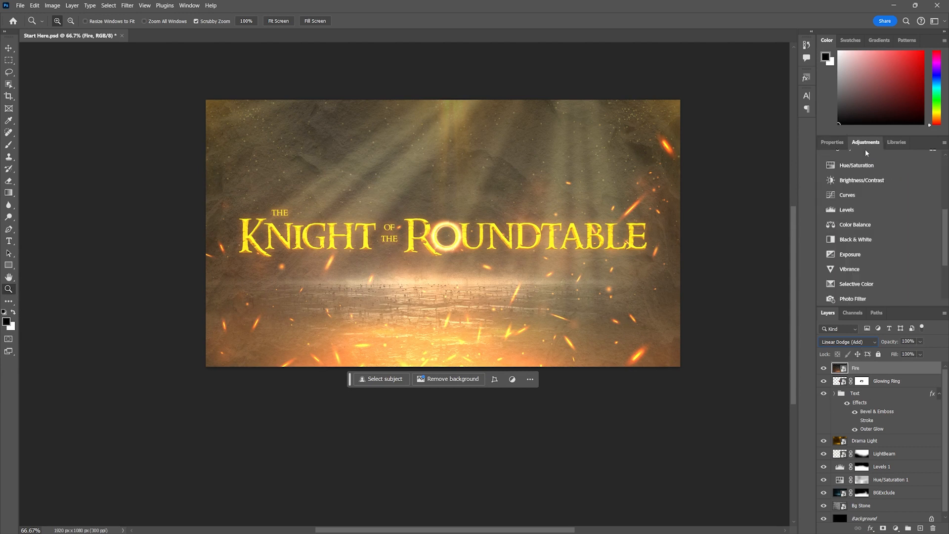
click(860, 210)
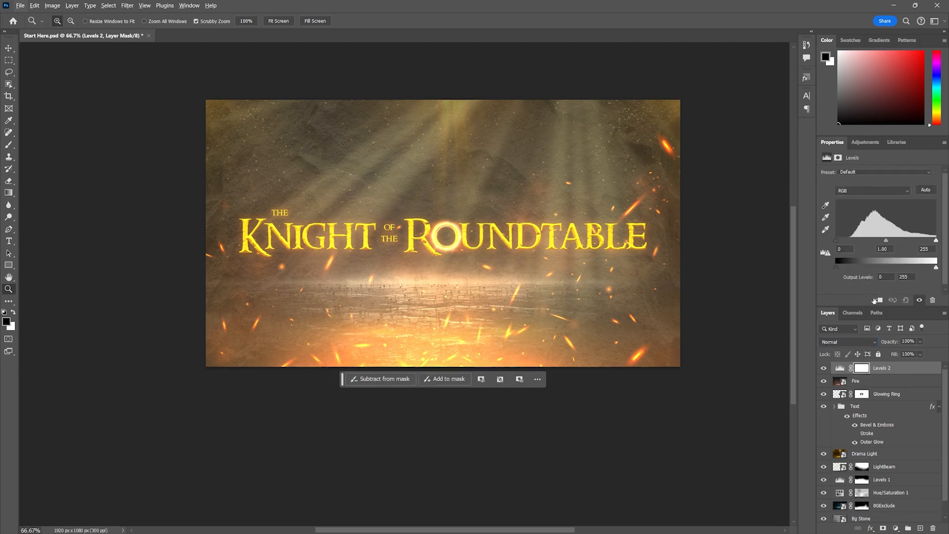
click(878, 300)
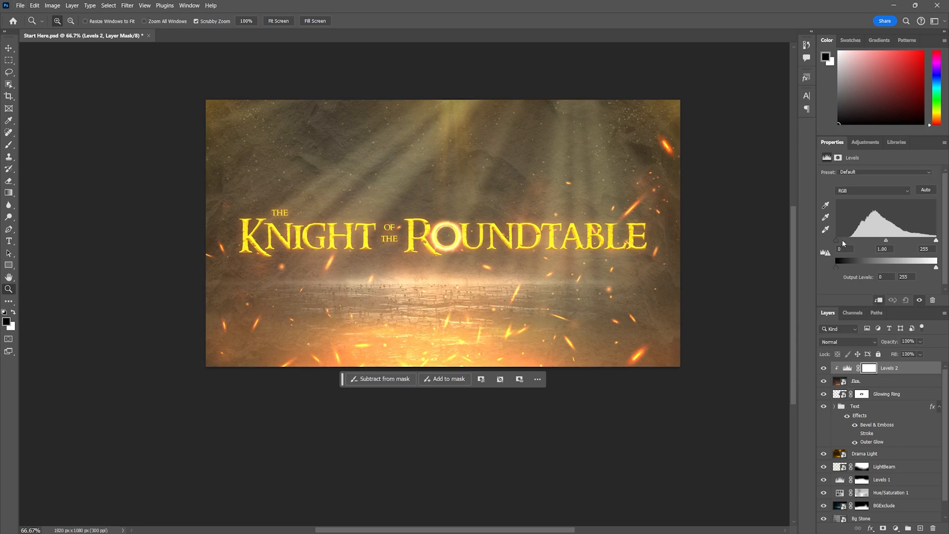
Step: Set the clipped Levels adjustment's input values to 59, 0.74 and 244, and lower the Fire layer's opacity to 84%
drag(837, 240, 935, 240)
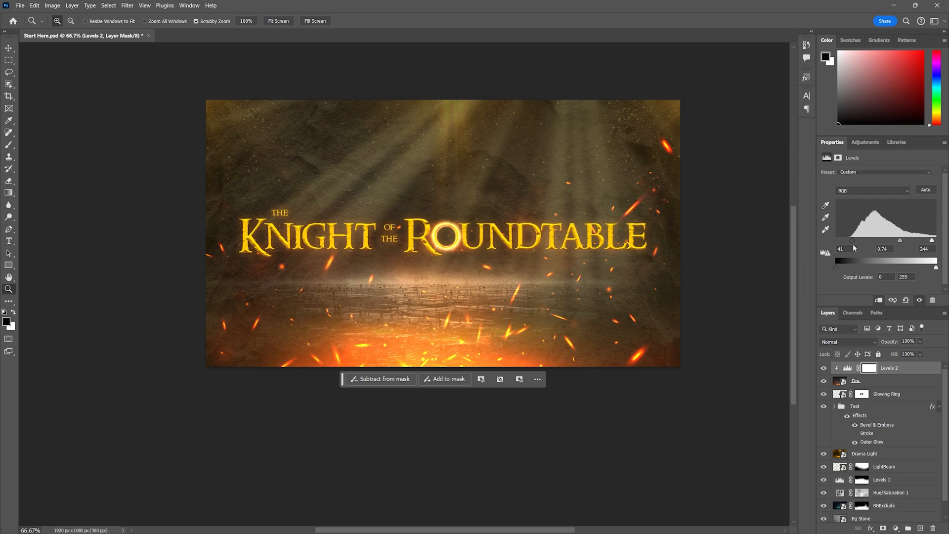
mouse_move(852, 243)
mouse_down()
mouse_move(846, 237)
mouse_move(857, 240)
mouse_up()
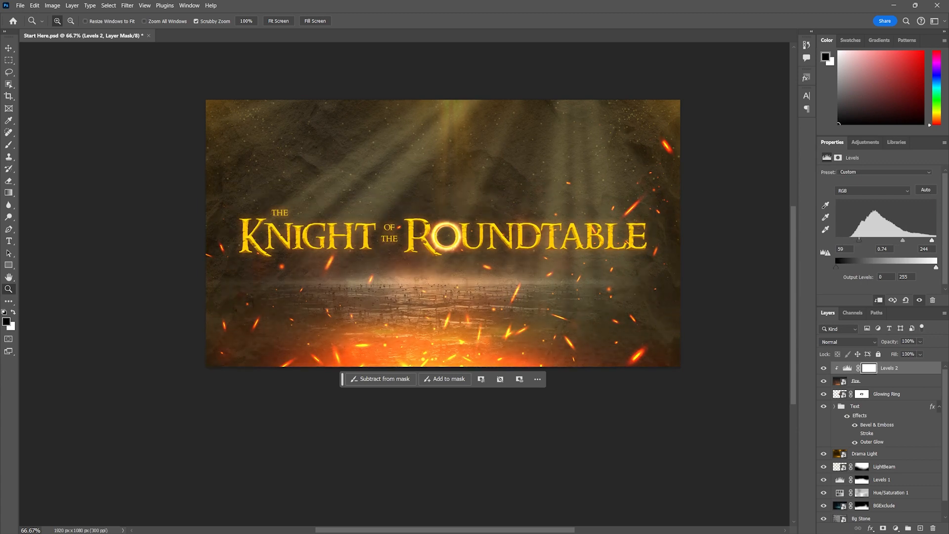
click(920, 342)
drag(932, 352, 906, 355)
click(843, 380)
mouse_move(919, 349)
mouse_down()
mouse_move(910, 355)
mouse_move(923, 353)
mouse_up()
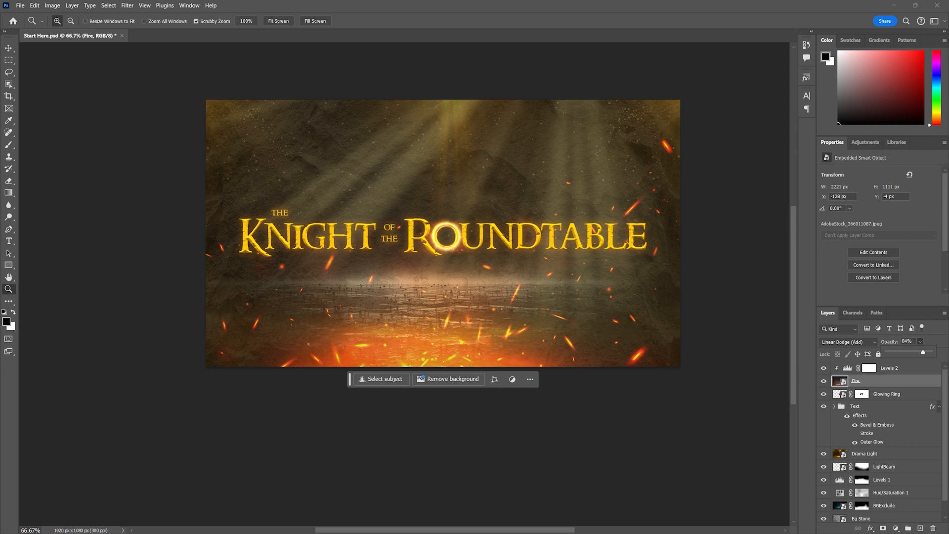
Step: Place the sparks image AdobeStock_244623791 in Screen blend mode and move it above the Levels 2 layer
drag(460, 272, 357, 295)
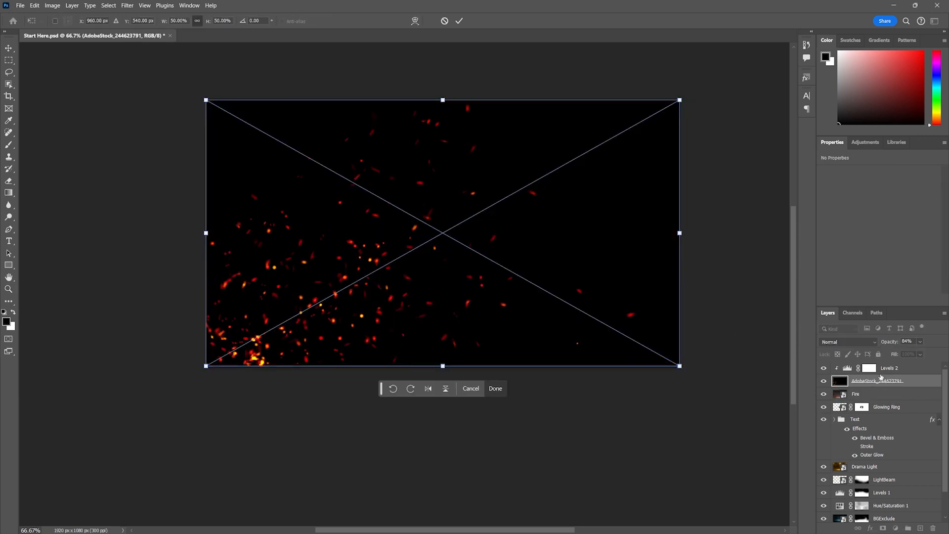
click(848, 341)
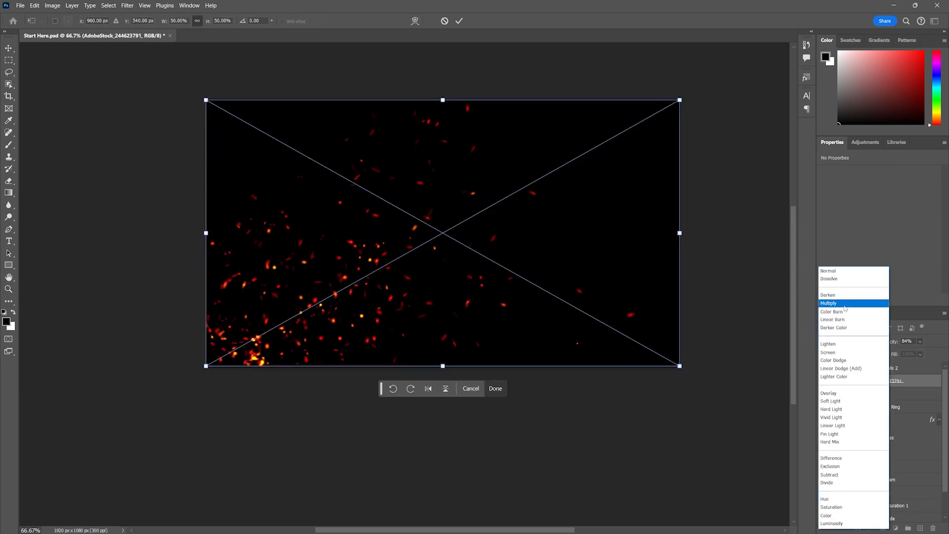
click(843, 352)
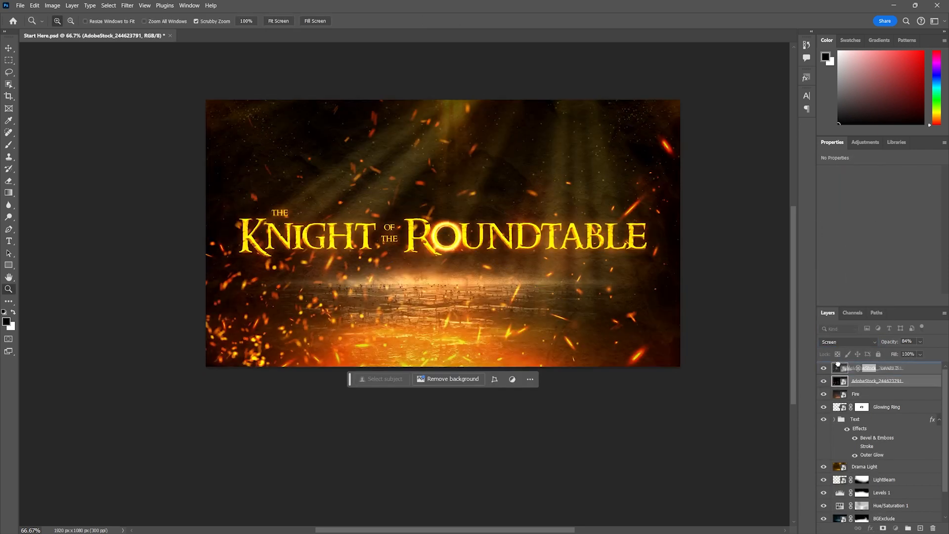
click(840, 366)
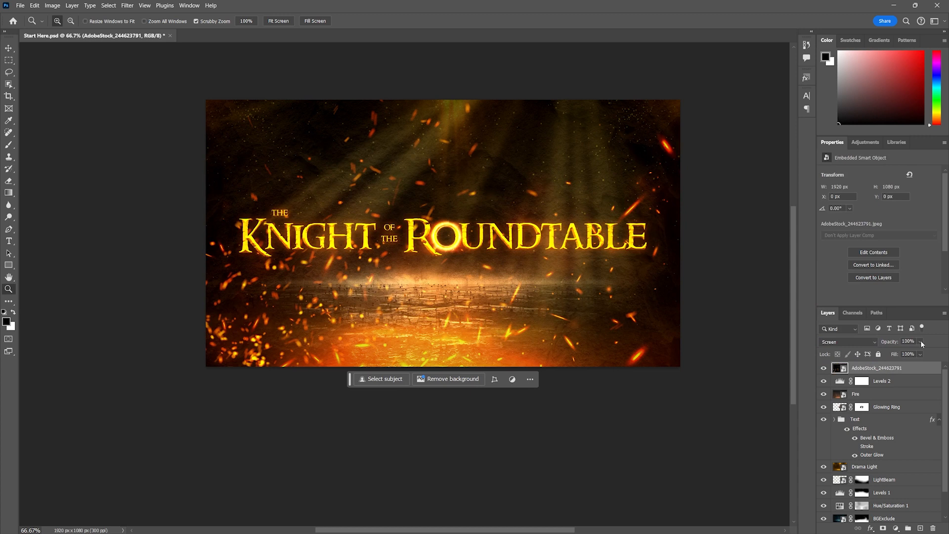
drag(905, 353, 929, 352)
Step: Set the new sparks layer's blend mode to Color Dodge and clip Levels 2 to the Fire layer again
click(826, 342)
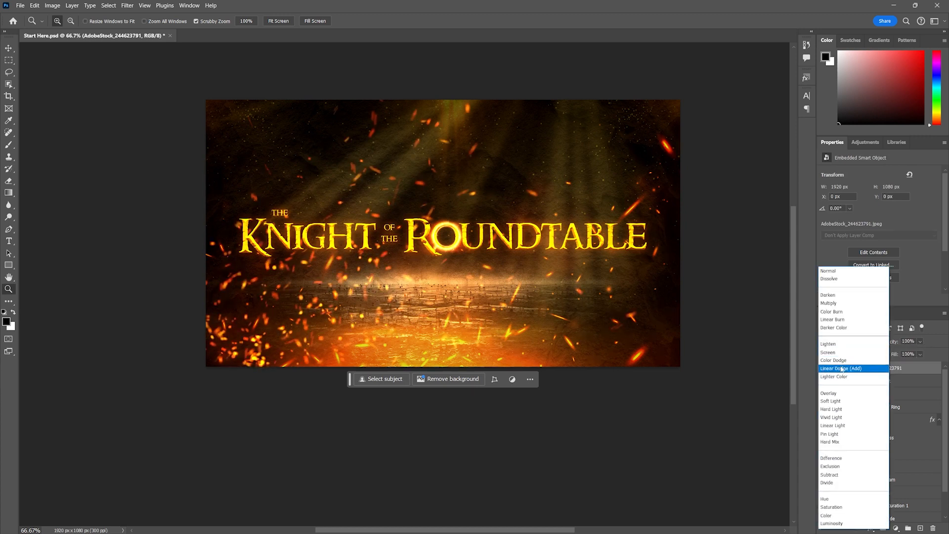
click(844, 365)
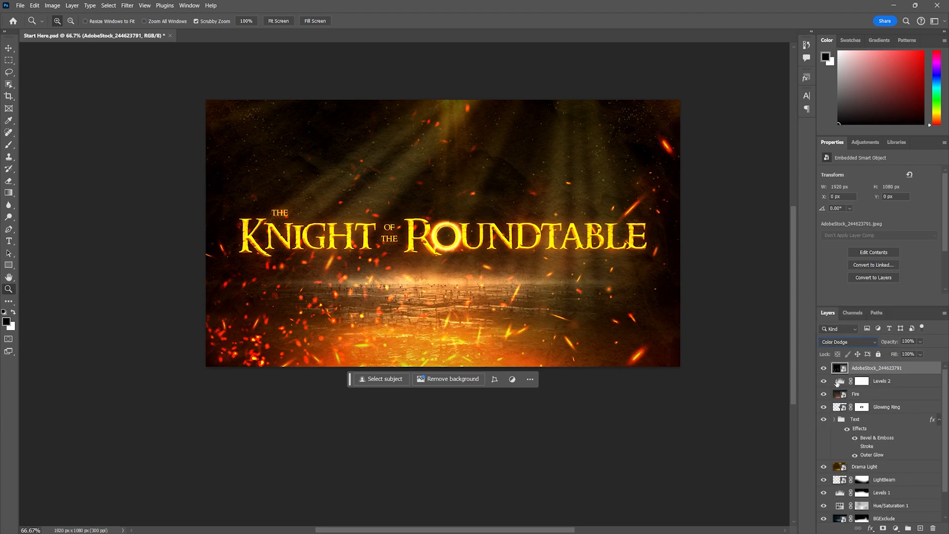
click(844, 383)
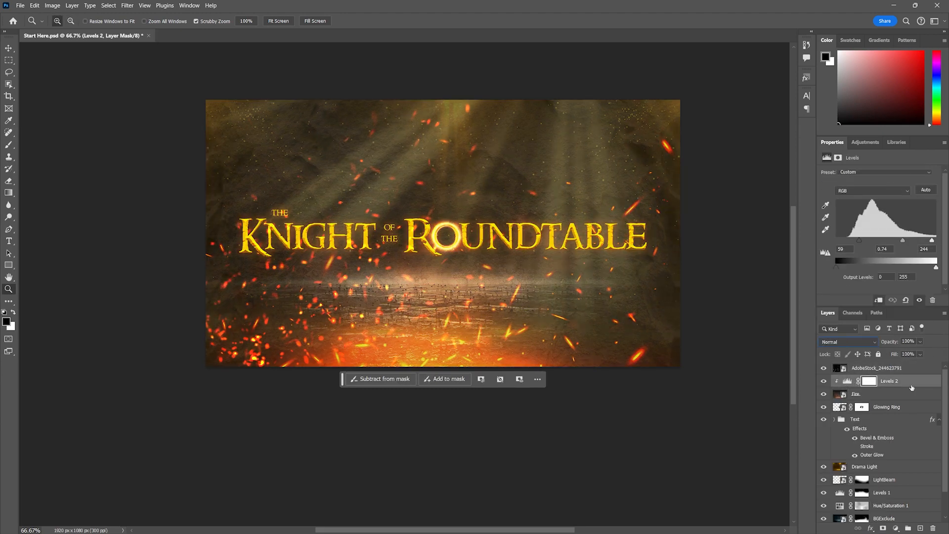
Step: Move the AdobeStock_244623791 sparks layer directly below the Text group and lower its opacity to 42%
click(846, 372)
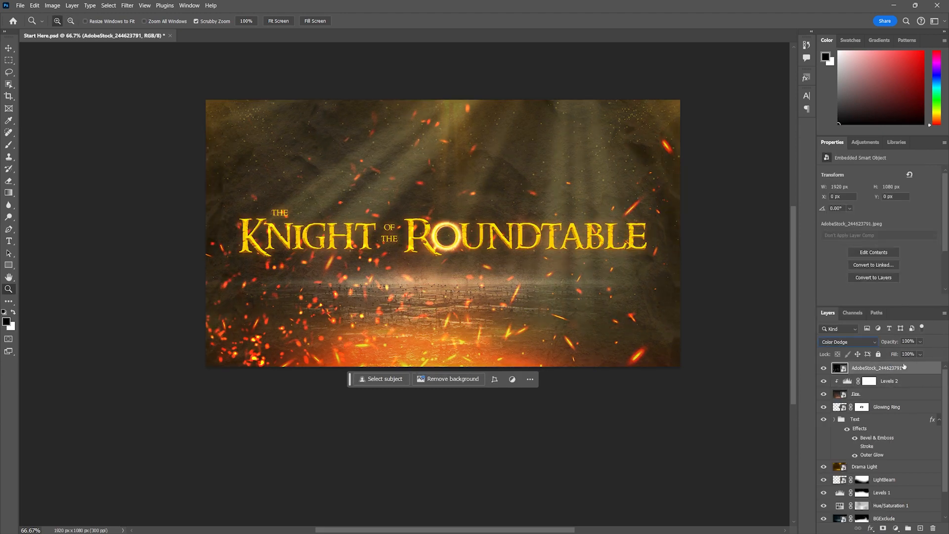
drag(917, 355, 880, 462)
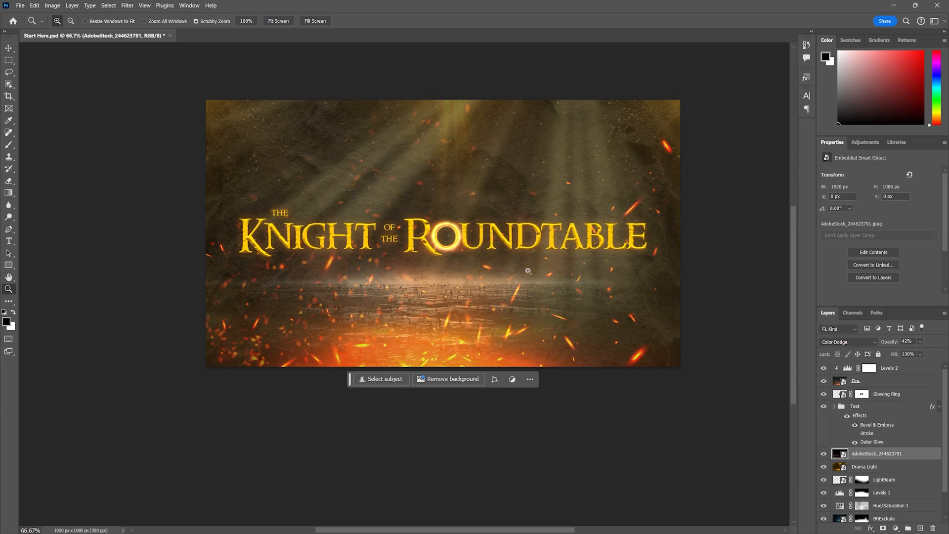
drag(918, 352, 909, 352)
Step: Fine-tune the opacity of the Fire layer
click(870, 380)
click(919, 342)
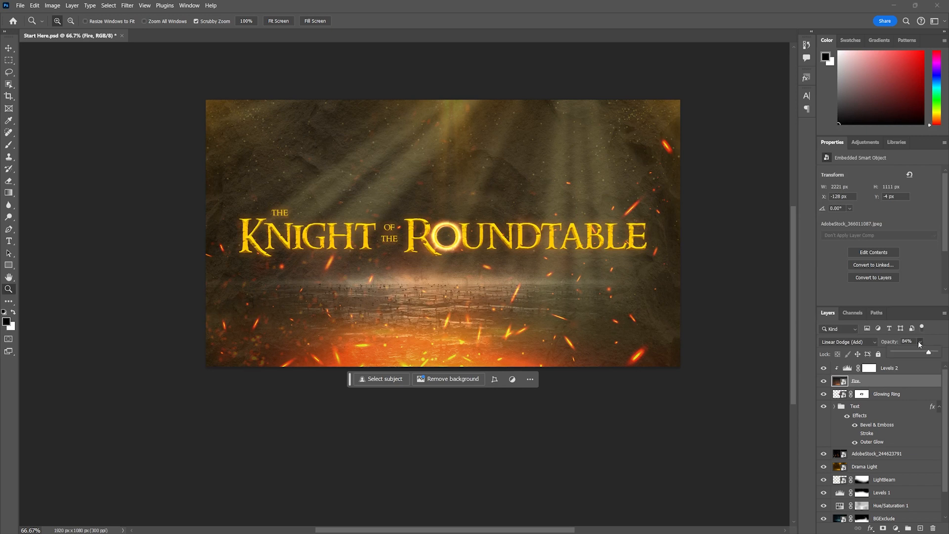
drag(910, 353, 923, 353)
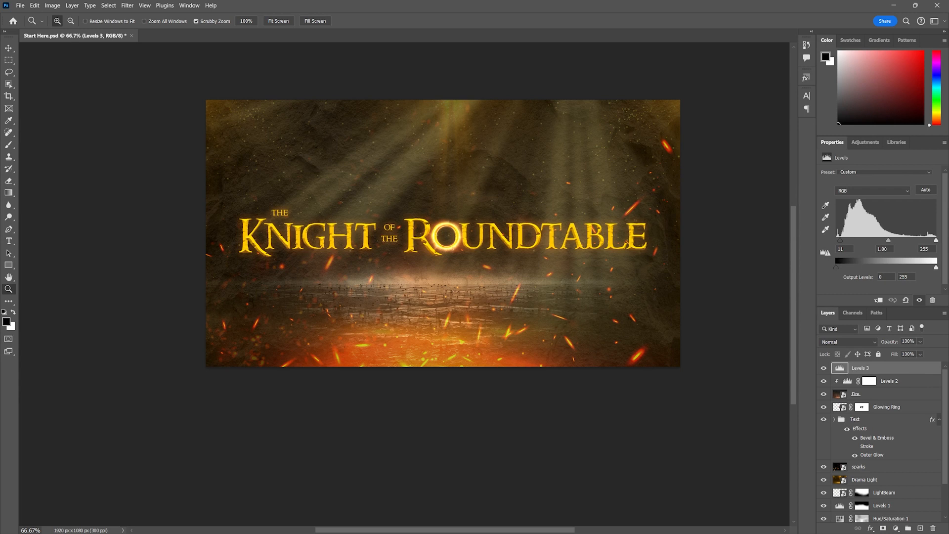
Step: Place the smoke image AdobeStock_473221987 on top as a layer named "fog" in Screen blend mode
drag(687, 249, 419, 292)
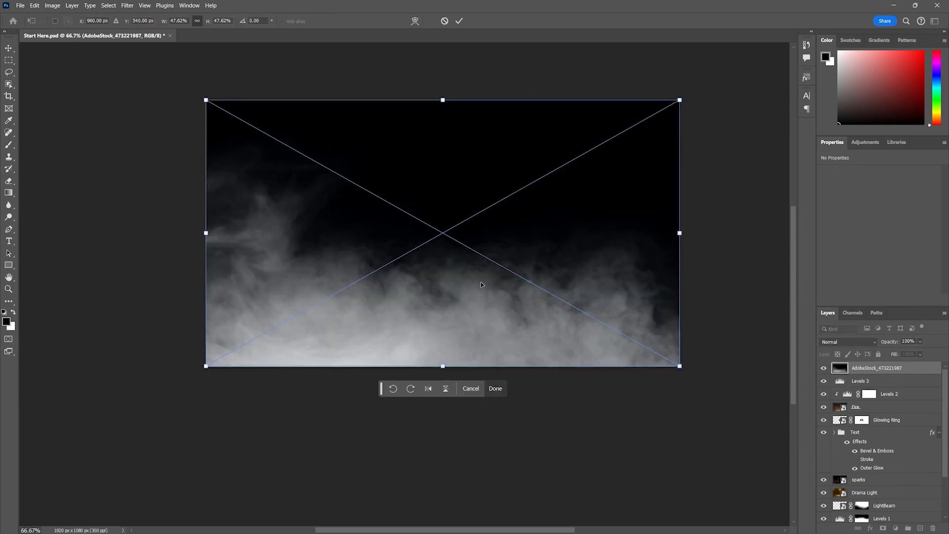
key(Return)
double_click(876, 368)
text(fog)
key(Return)
click(848, 342)
click(854, 353)
Step: Lower the Levels 3 adjustment layer's opacity to 27%
click(855, 381)
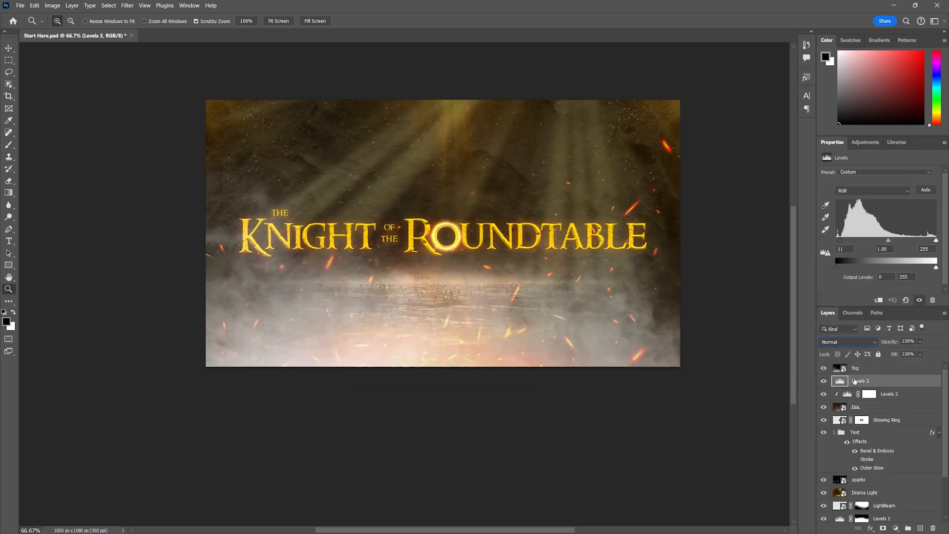
click(920, 341)
mouse_move(903, 352)
mouse_down()
mouse_move(890, 352)
mouse_move(900, 352)
mouse_up()
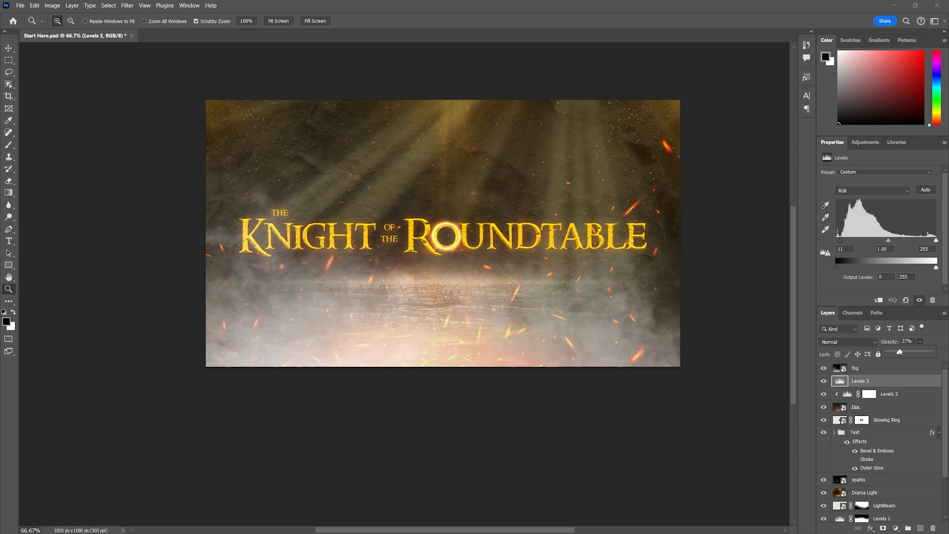
Step: Delete the Levels 3 adjustment layer and lower the fog layer's opacity to 21%
click(871, 371)
click(920, 341)
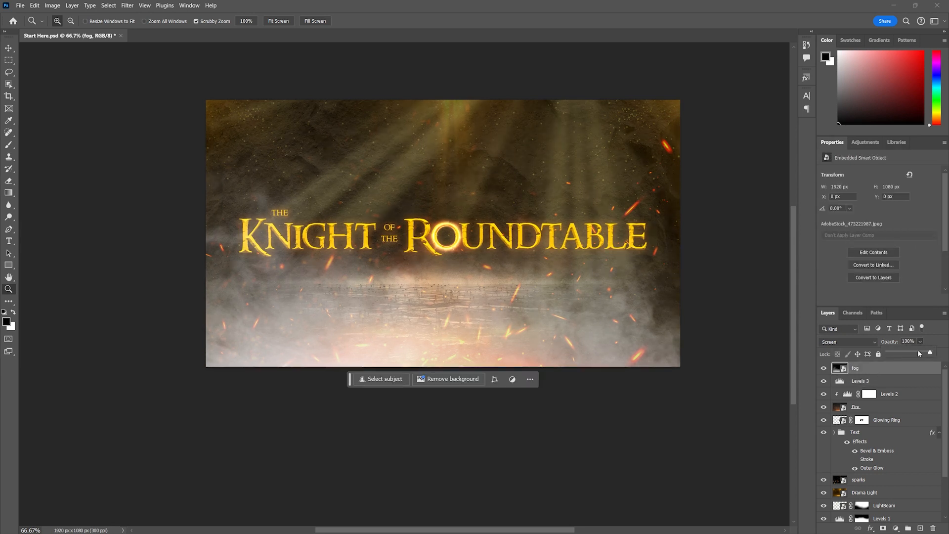
drag(899, 353, 906, 351)
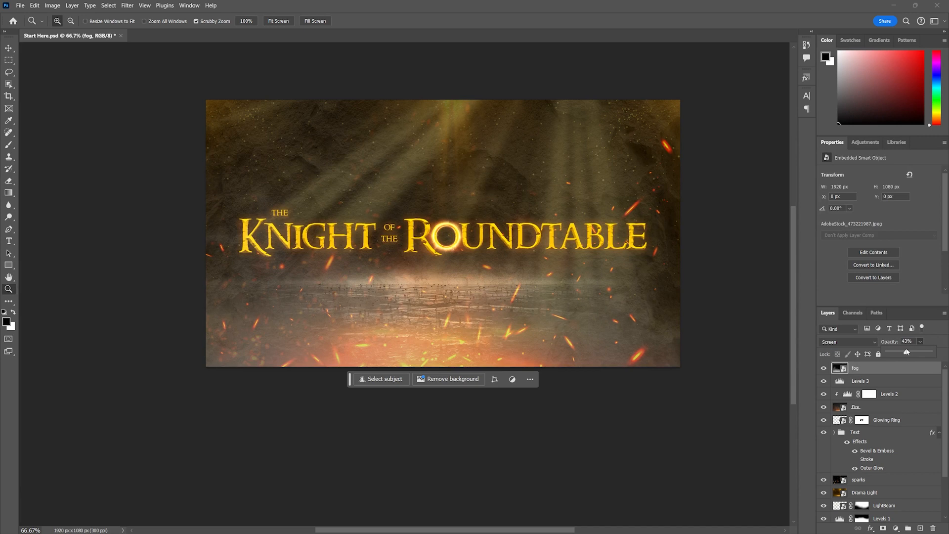
click(865, 380)
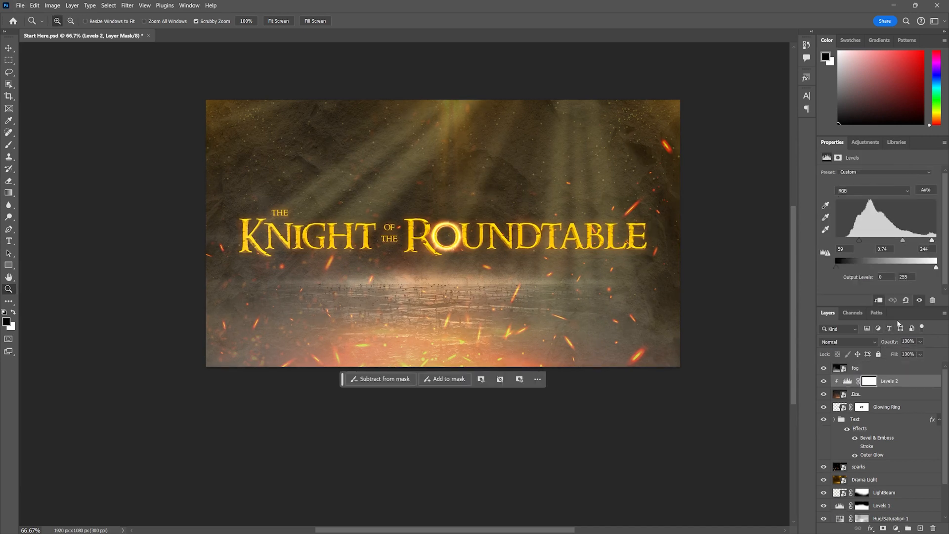
click(868, 368)
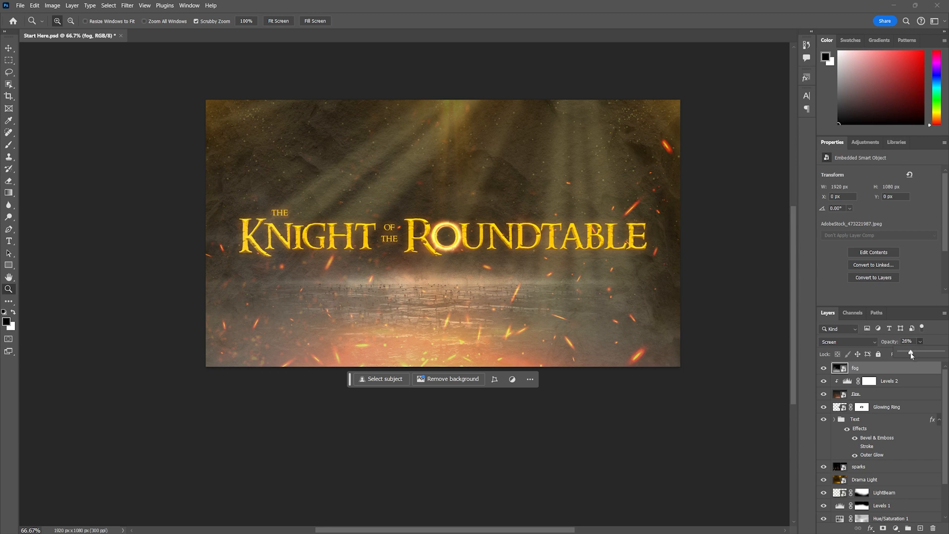
drag(911, 354, 908, 354)
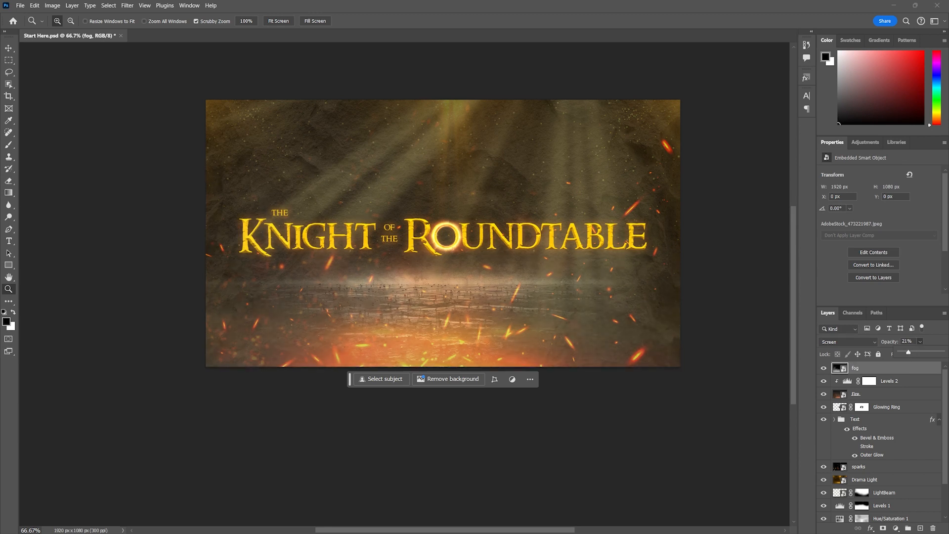
Step: Place the particle image AdobeStock_233990019 on top and set its blend mode to Linear Dodge (Add)
drag(683, 258, 475, 248)
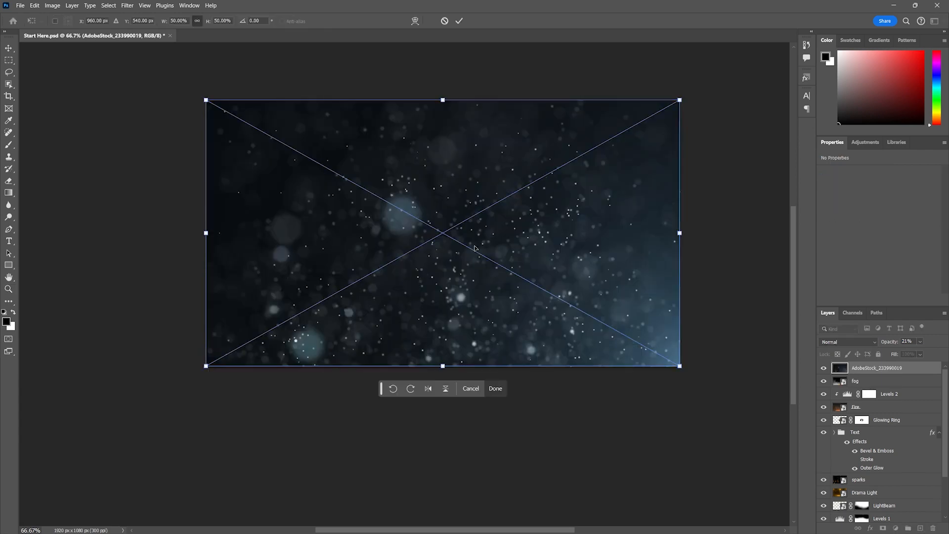
key(Return)
key(z)
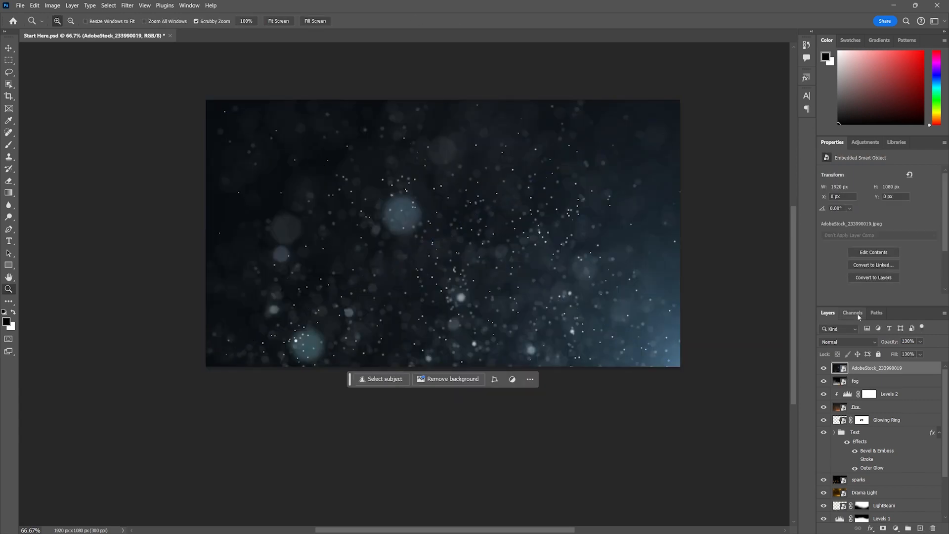
click(849, 342)
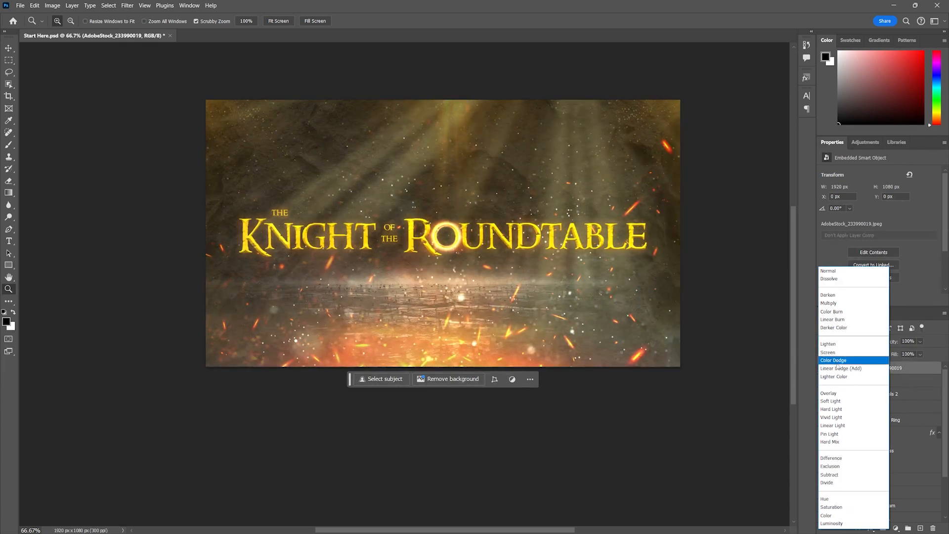
click(837, 368)
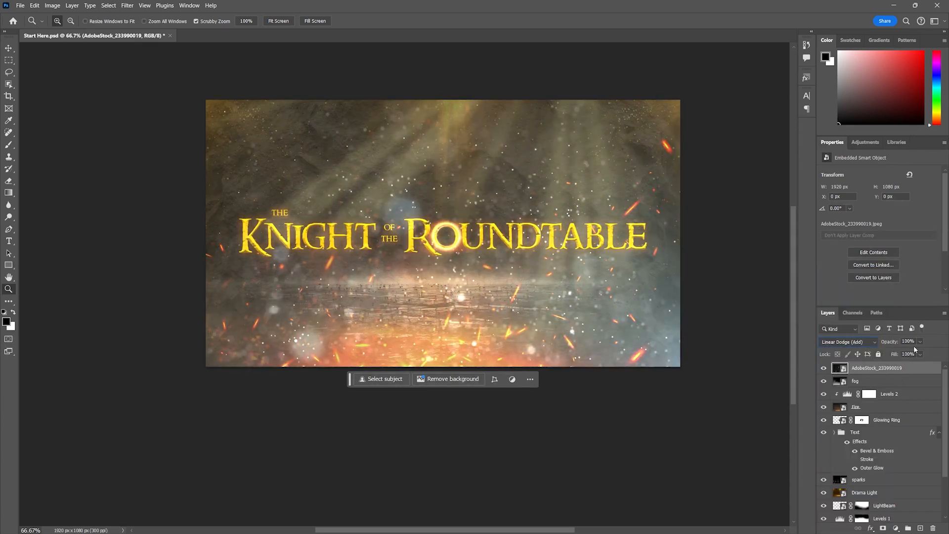
Step: Lower the particle layer's opacity to 9% and rename it "Dust"
drag(904, 353, 892, 354)
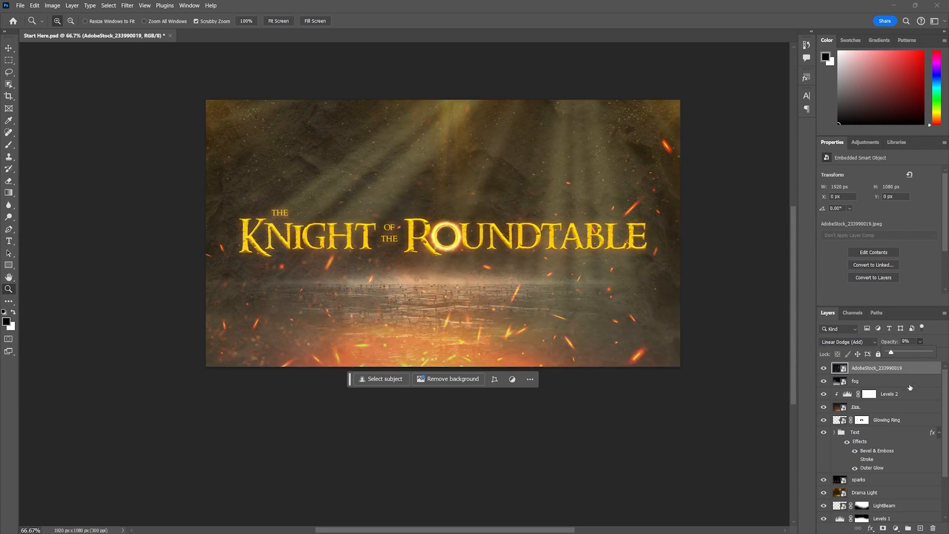
double_click(878, 368)
text(Dust)
key(Return)
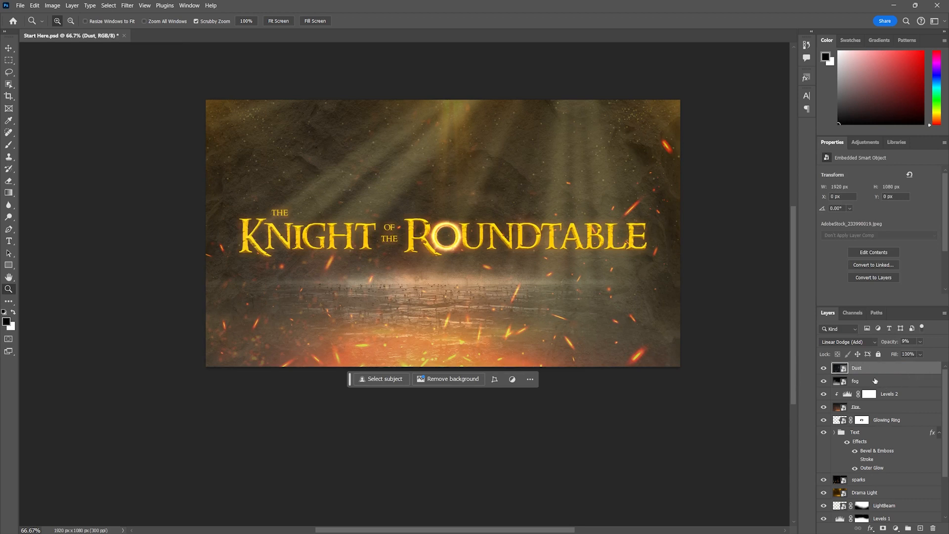
scroll(878, 458, down, 2)
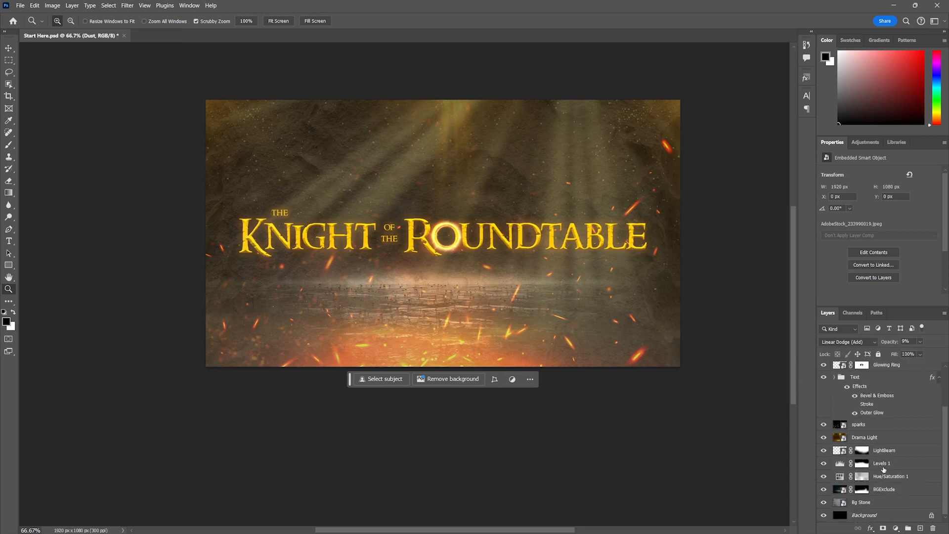
scroll(888, 479, up, 2)
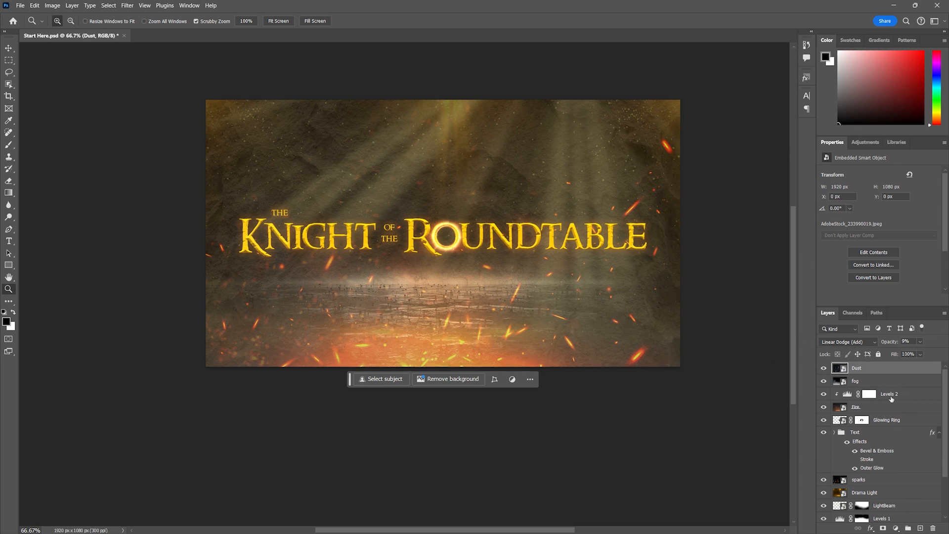
scroll(913, 490, down, 2)
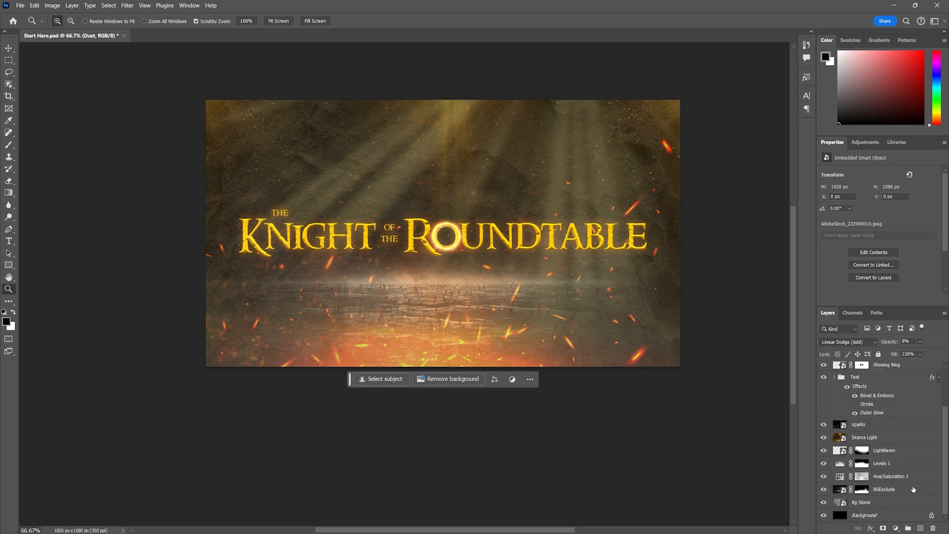
shift+click(888, 517)
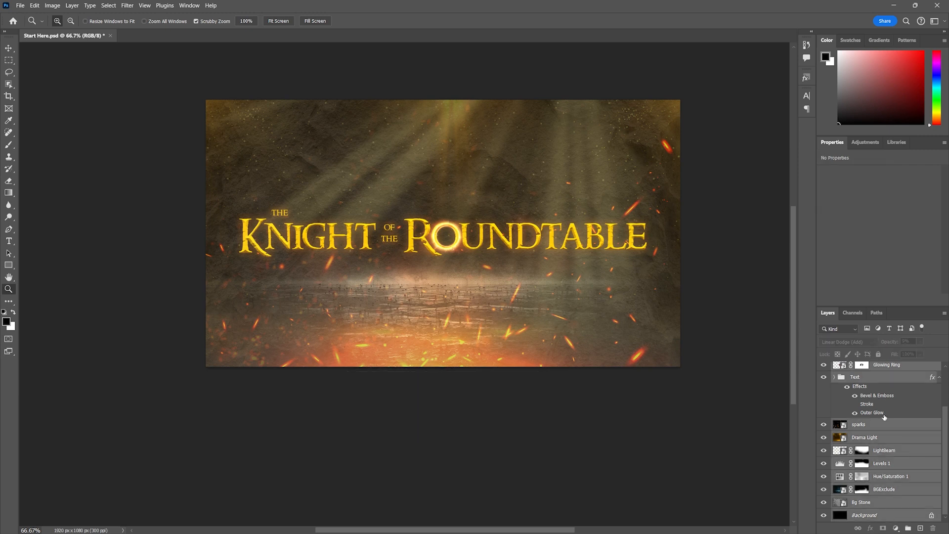
scroll(915, 441, up, 2)
click(877, 368)
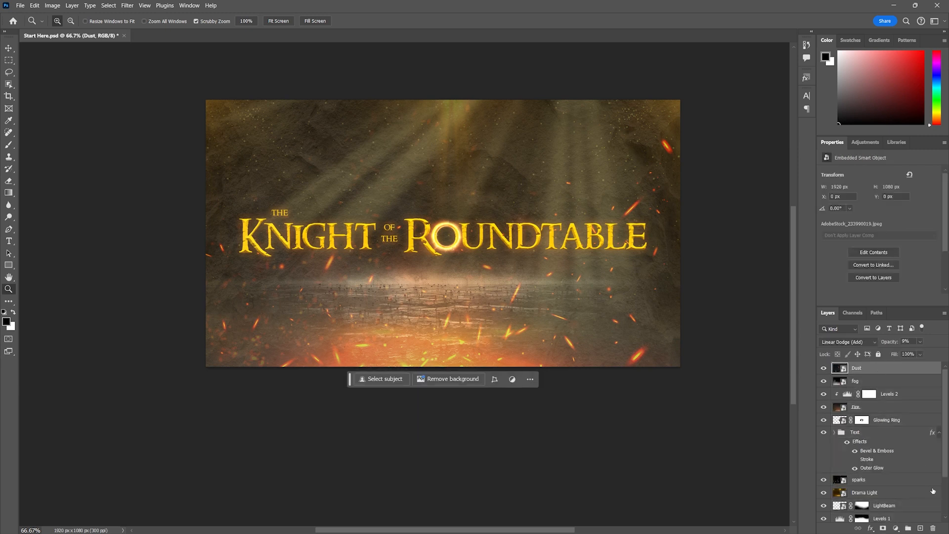
scroll(892, 468, down, 2)
shift+click(889, 516)
drag(890, 515, 932, 519)
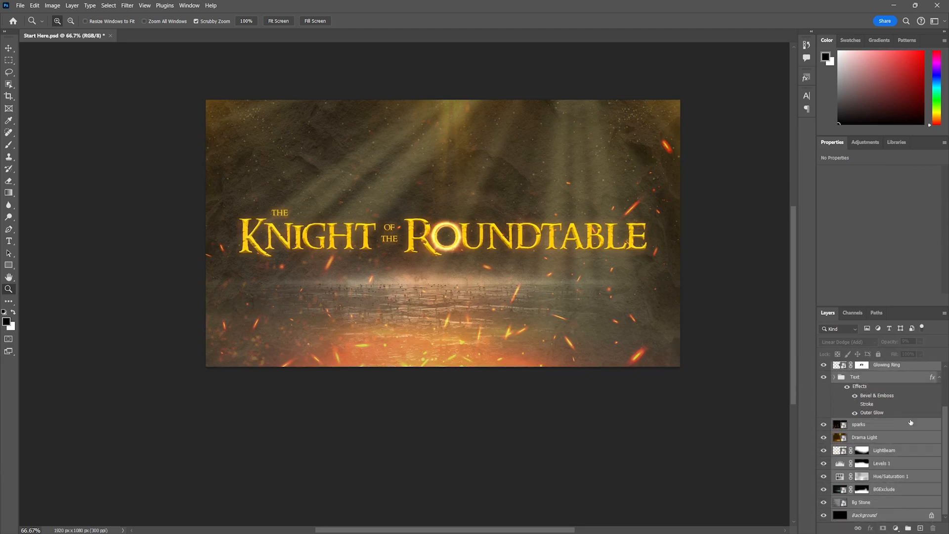
click(917, 391)
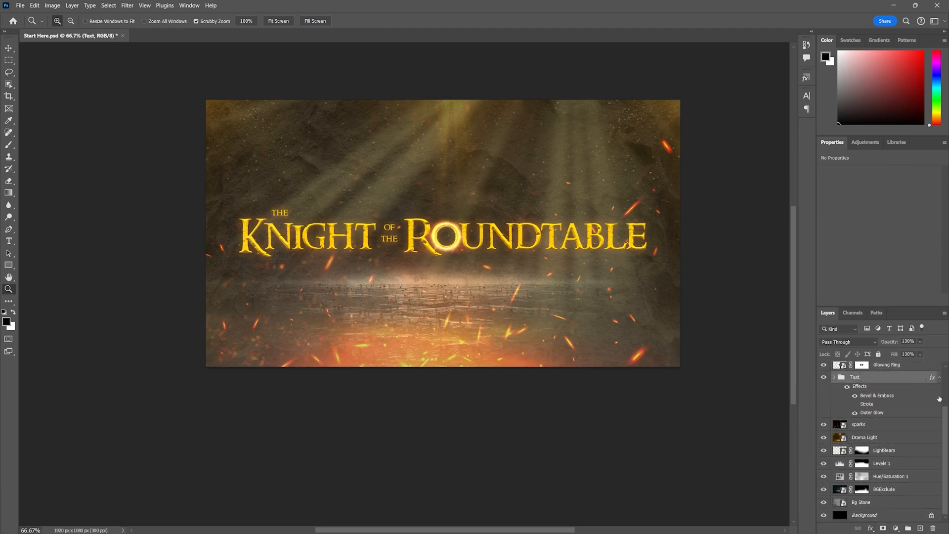
Step: Unlock the Background layer and collect all layers into one group named "Working Layers"
click(931, 515)
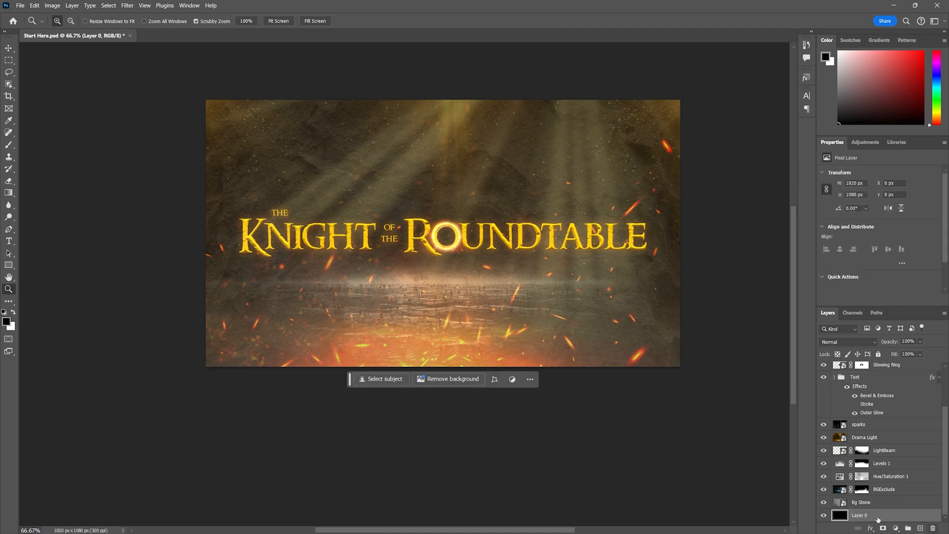
scroll(881, 520, up, 3)
shift+click(873, 371)
scroll(875, 455, down, 3)
click(909, 528)
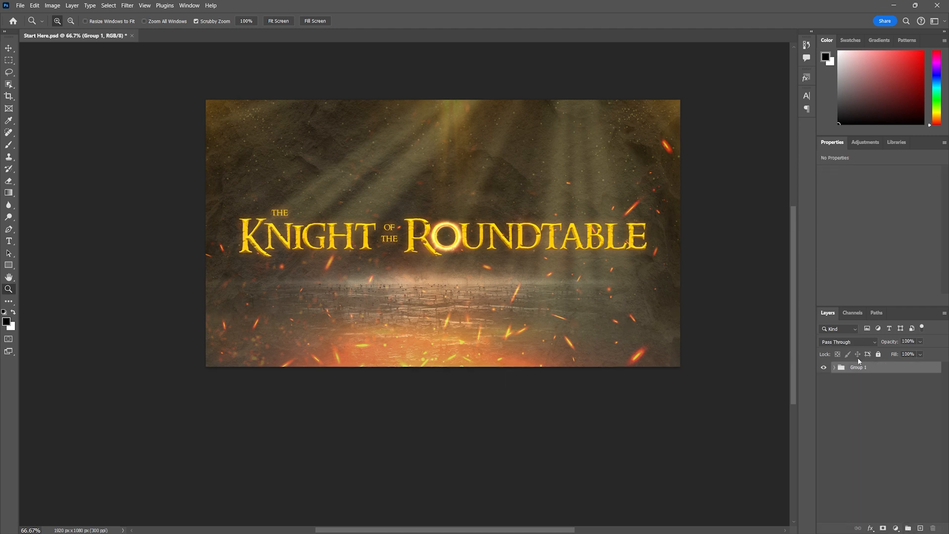
double_click(861, 368)
text(Working Layers)
key(Return)
Step: Stamp all visible layers into a new merged layer above the group and name it "Flattened"
key(ctrl+shift+alt+e)
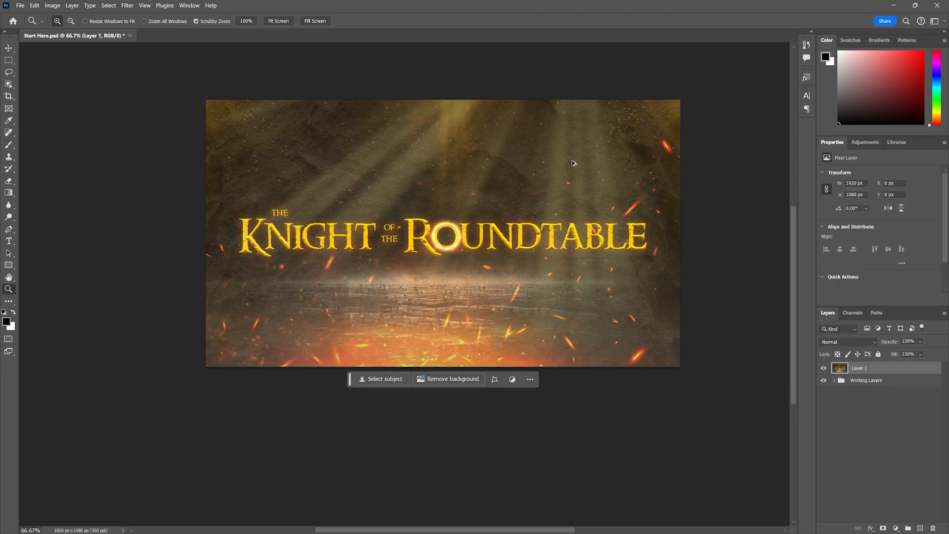
double_click(861, 367)
text(F)
key(Return)
Step: Add a new white-filled layer on top and darken its edges with a Lens Correction vignette
click(920, 527)
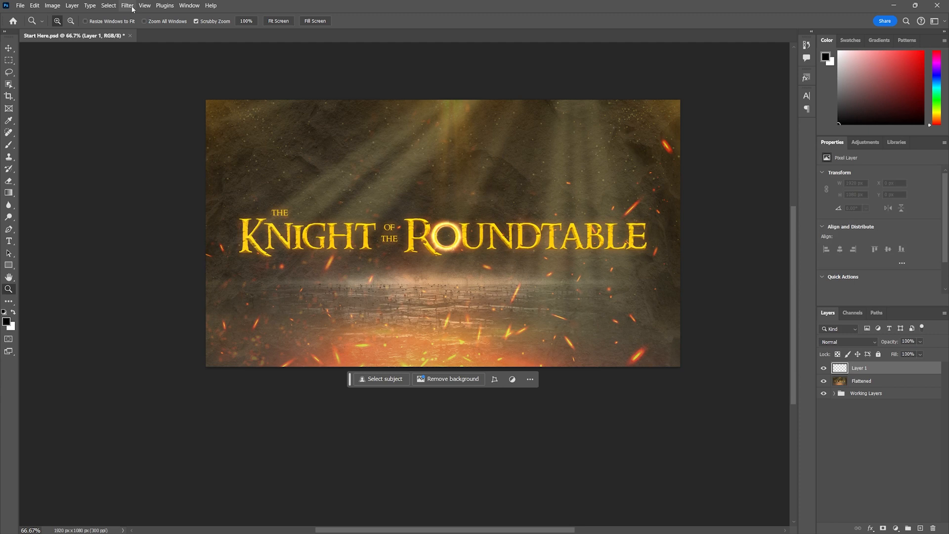
key(ctrl+BackSpace)
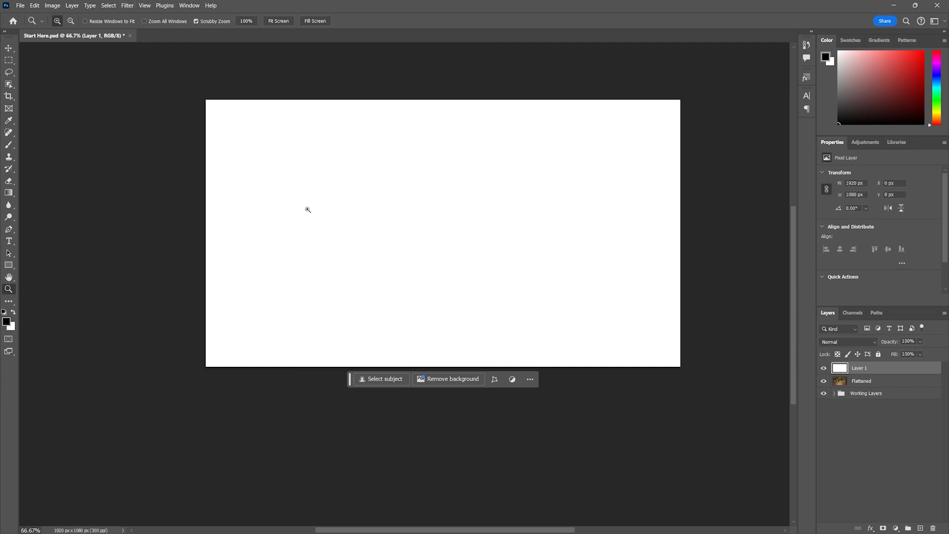
click(127, 5)
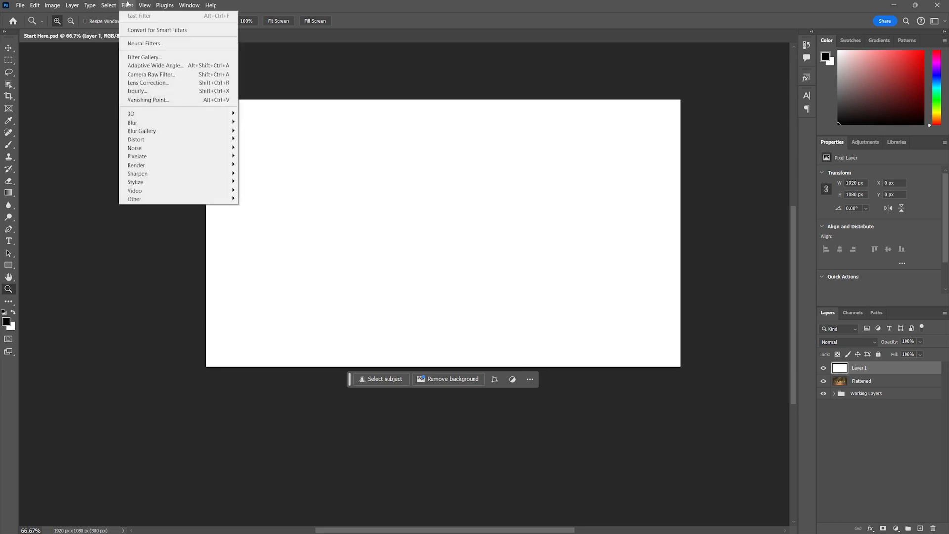
click(144, 82)
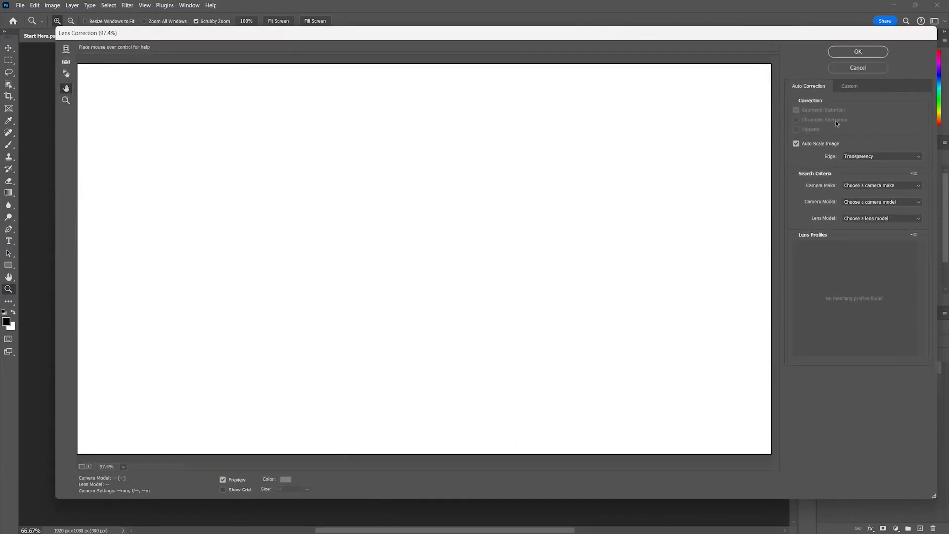
click(849, 85)
drag(858, 233, 813, 236)
click(865, 53)
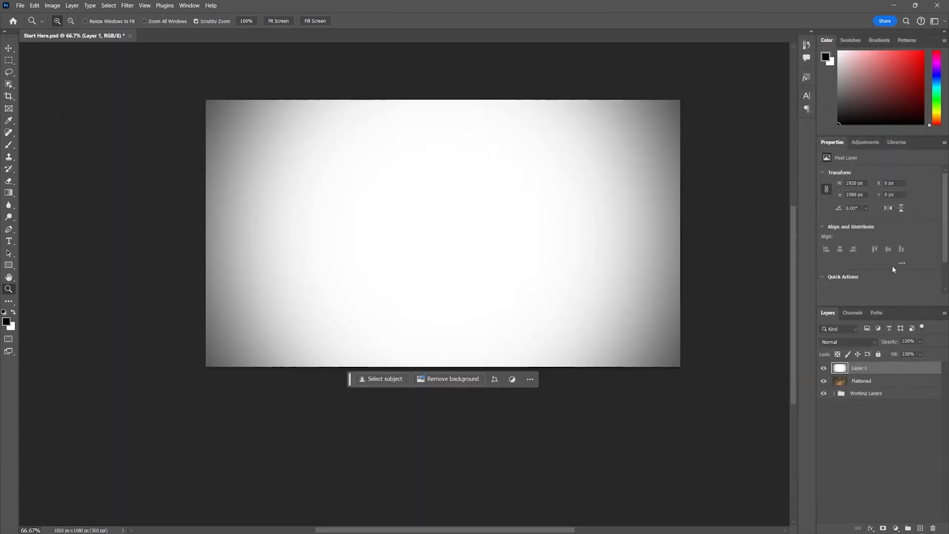
Step: Name the white edge-darkened layer "Vignette" and set its blend mode to Multiply
click(872, 341)
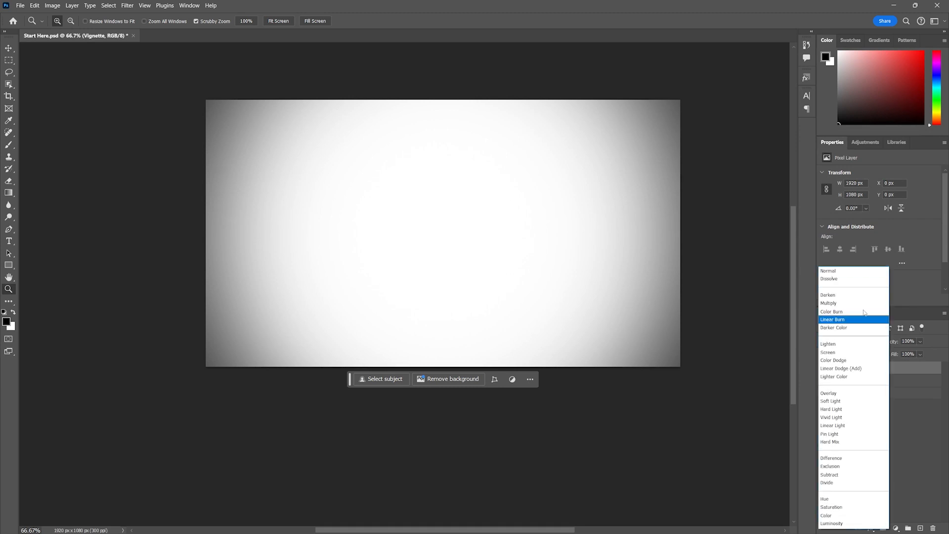
click(852, 304)
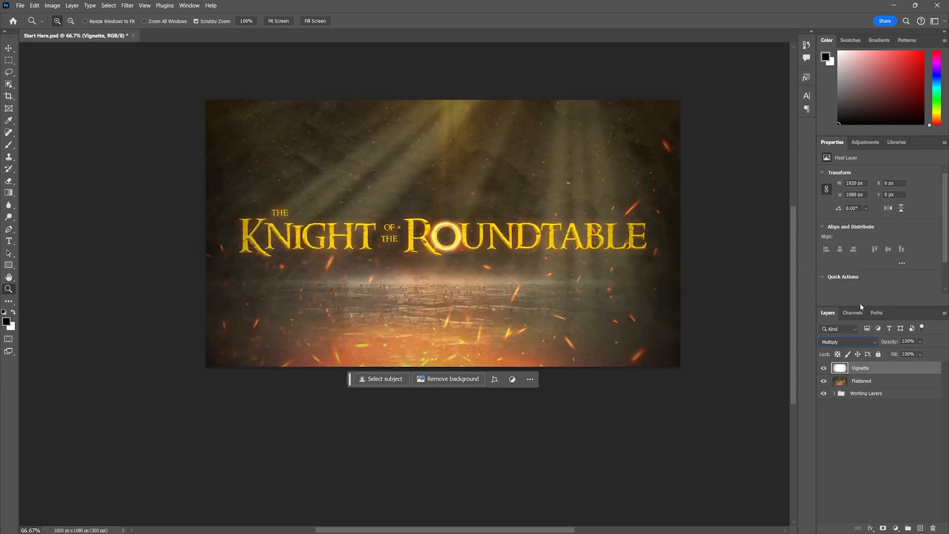
Step: Add a Curves adjustment layer above Flattened and clip it to that layer
click(864, 382)
click(865, 142)
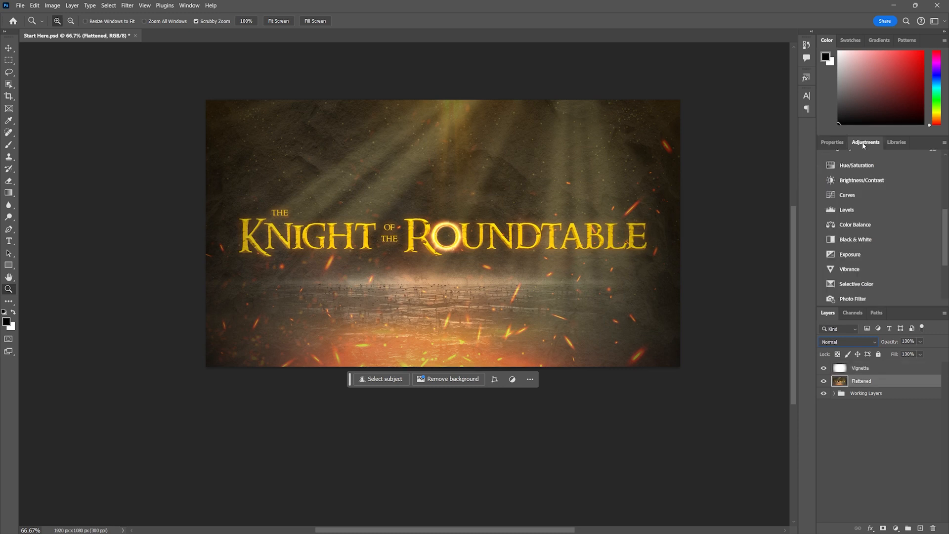
click(846, 195)
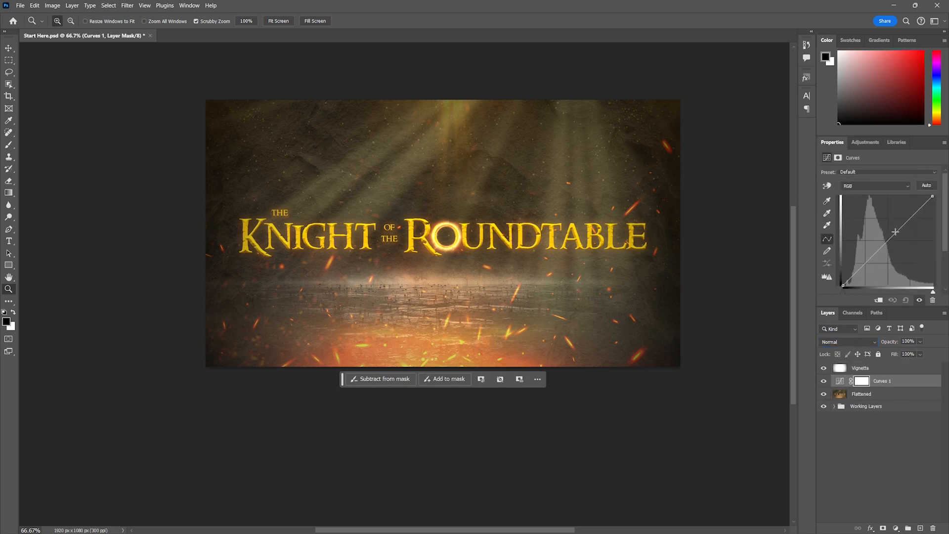
key(alt)
alt+click(853, 385)
Step: Shape the Curves adjustment with a highlight point and a shadow point, both slightly below the diagonal, to darken the image
drag(901, 227, 905, 236)
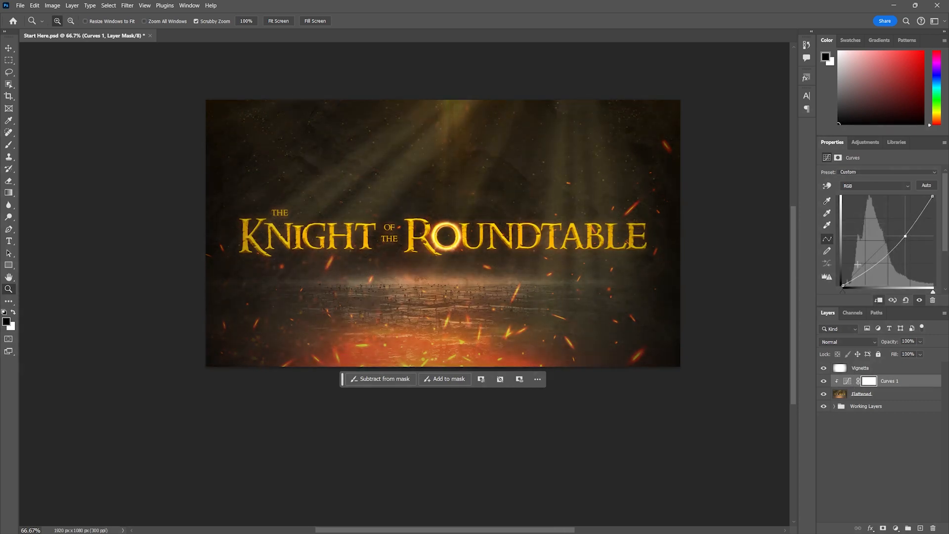
drag(859, 278, 857, 271)
drag(859, 273, 861, 272)
drag(905, 236, 905, 229)
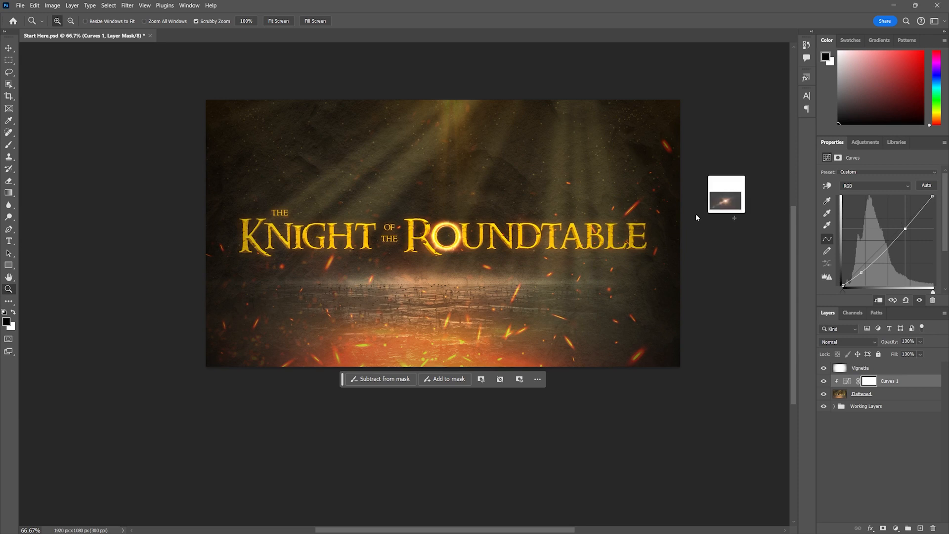
Step: Place the flare image AdobeStock_151226763 below Vignette, scaled to about 428 by 241 px over the top of the glowing ring
key(ctrl+t)
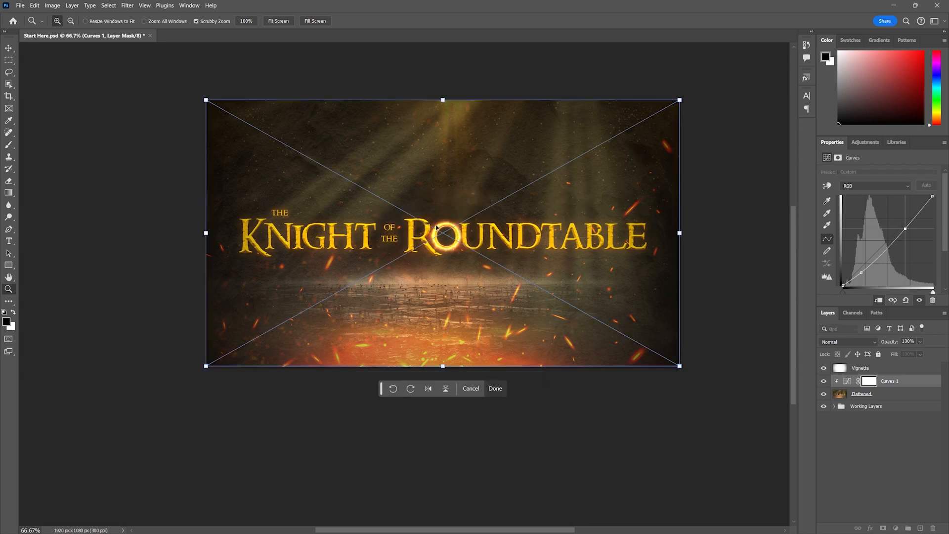
drag(680, 100, 312, 307)
drag(266, 328, 451, 214)
key(Return)
key(z)
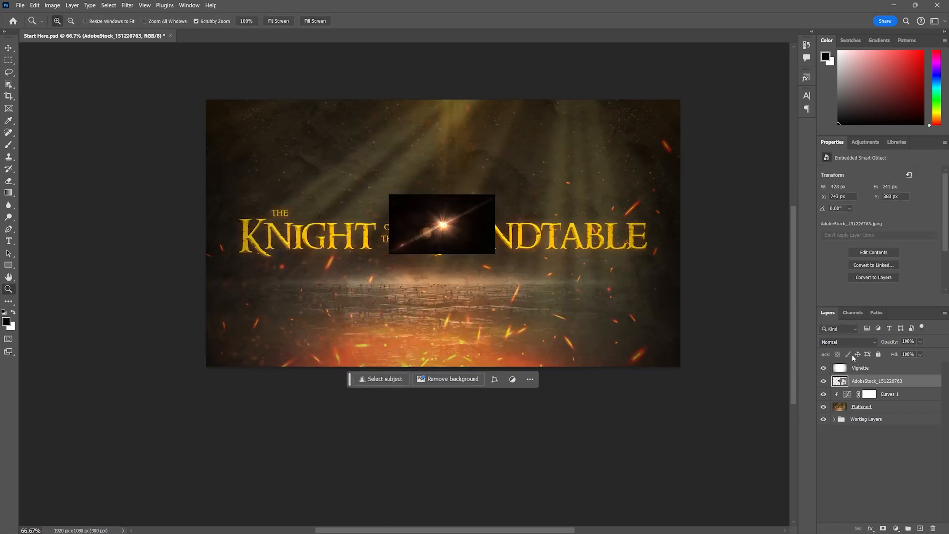
Step: Set the flare image's blend mode to Screen and rename its layer "Optical Flare"
click(846, 342)
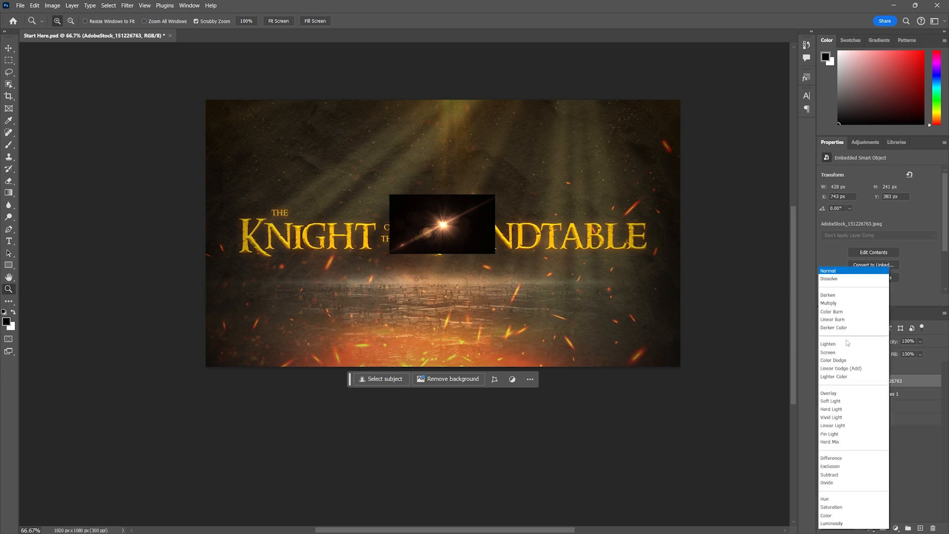
click(841, 370)
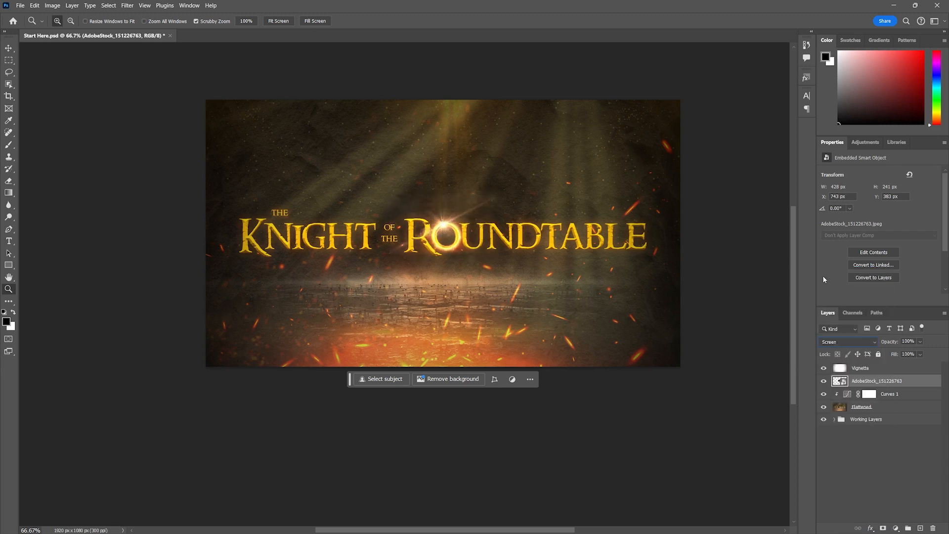
double_click(902, 380)
text(Optical Flare)
key(Return)
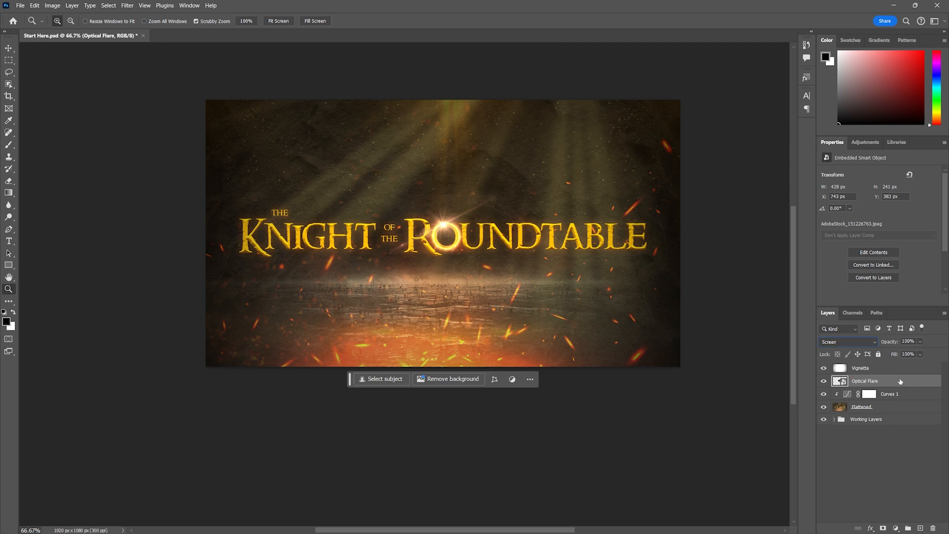
Step: Duplicate the Optical Flare onto the last letters of "Roundtable" and scale the copy down to about 3.39%
click(9, 48)
drag(447, 238, 638, 237)
key(ctrl+t)
drag(682, 195, 646, 228)
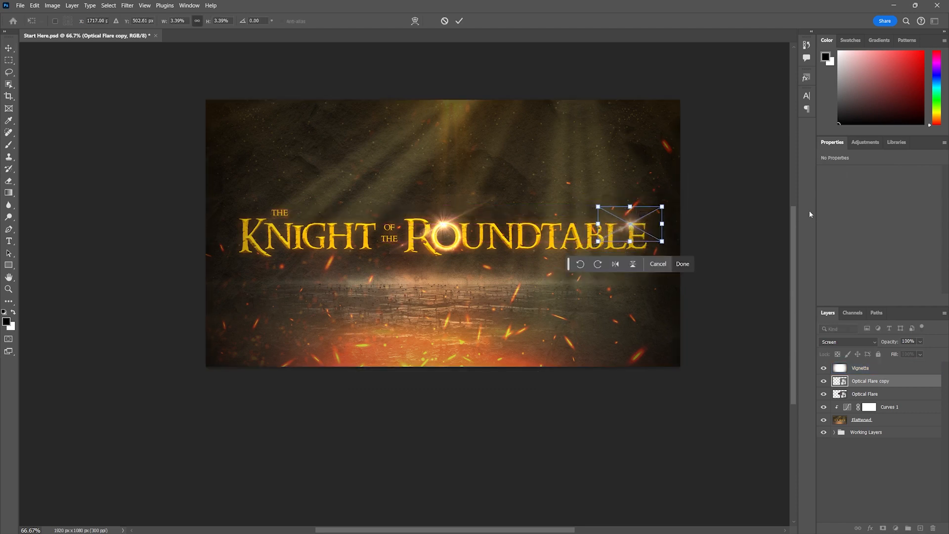
key(Return)
Step: Lower the opacity of both Optical Flare layers to about 68% and deselect them
shift+click(864, 394)
click(919, 341)
drag(932, 352, 917, 352)
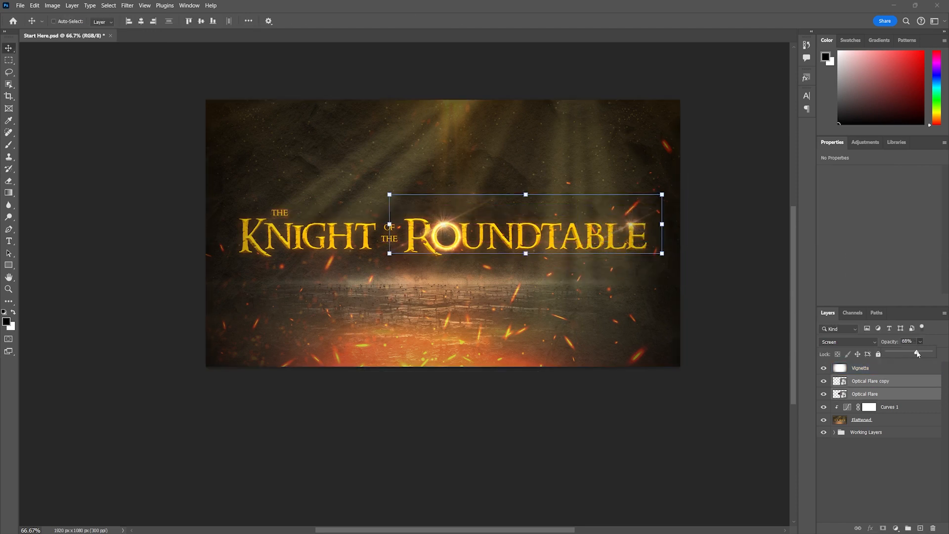
click(763, 291)
click(908, 444)
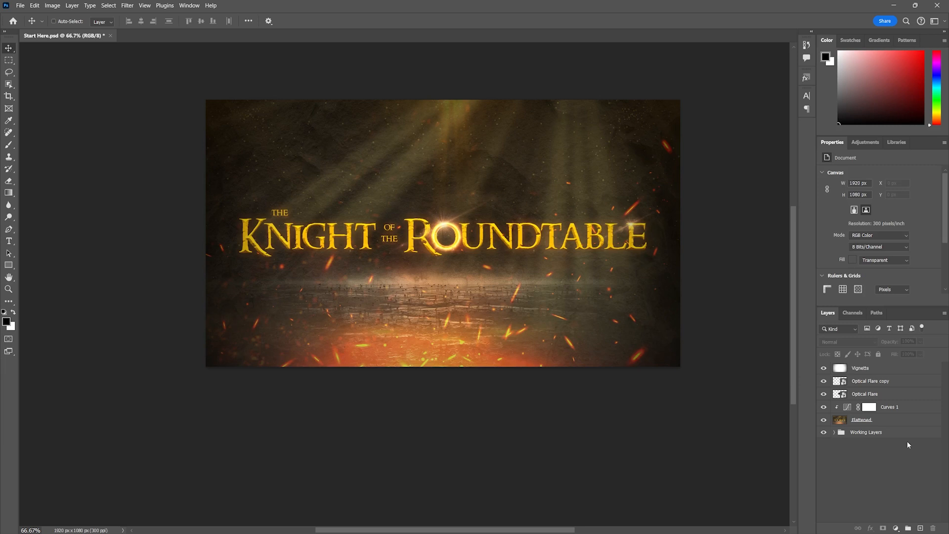
Step: Select the Vignette layer
click(862, 368)
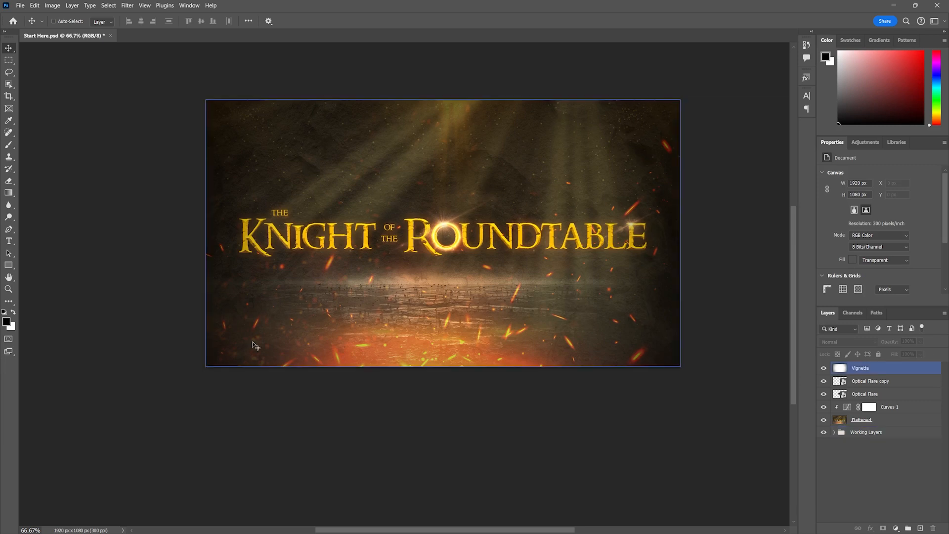